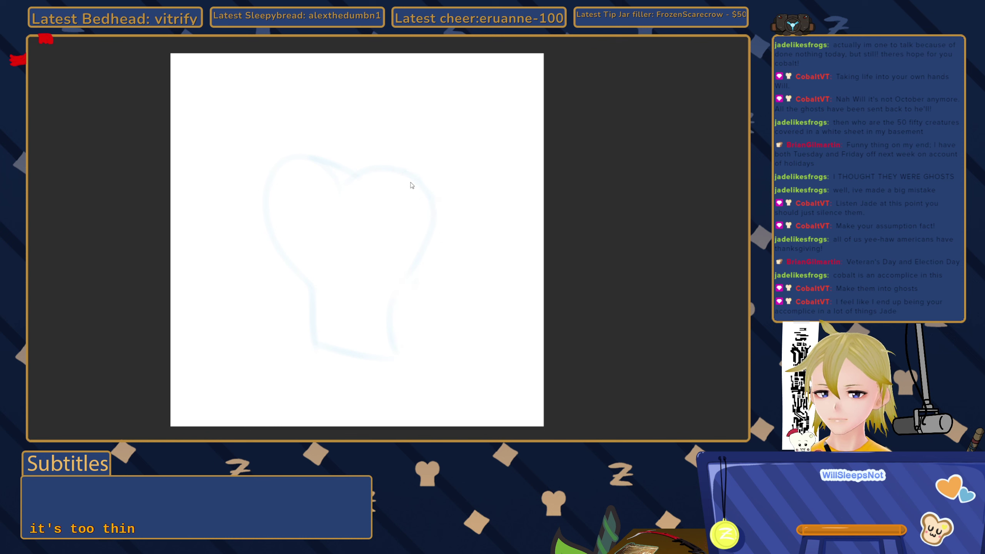
Sketch the bread slice's outer right side for thickness and redraw its front outline with a notched top and narrower base in light blue.
mouse_move(396, 170)
left_mouse_down()
mouse_move(453, 199)
mouse_move(428, 194)
mouse_move(443, 192)
mouse_move(456, 234)
mouse_move(443, 195)
mouse_move(454, 245)
mouse_move(433, 186)
mouse_move(449, 246)
mouse_move(418, 278)
mouse_move(420, 348)
mouse_move(401, 363)
mouse_move(413, 350)
mouse_move(405, 355)
mouse_move(405, 336)
mouse_move(400, 365)
mouse_move(316, 336)
mouse_move(369, 360)
mouse_move(417, 354)
mouse_move(312, 348)
mouse_move(312, 288)
left_mouse_up()
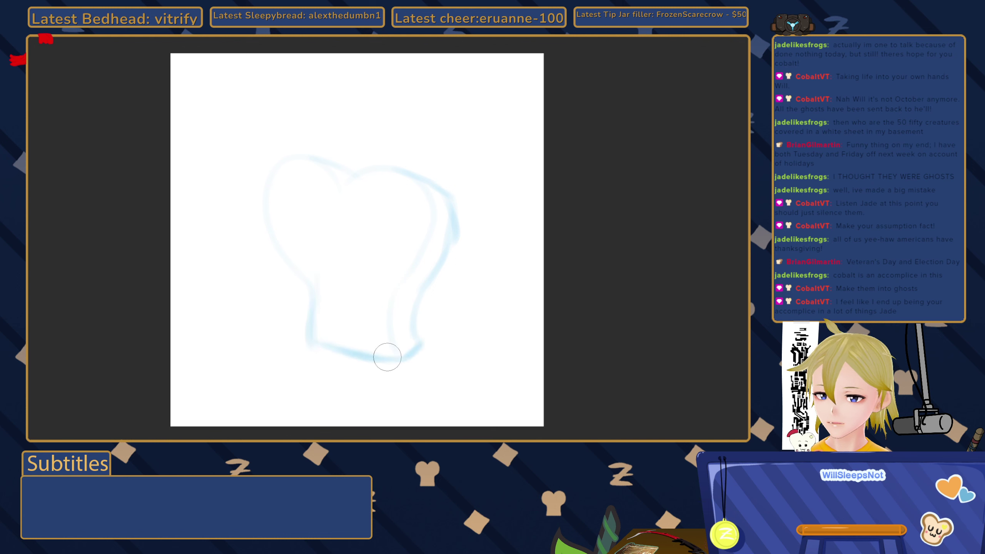
mouse_move(384, 354)
left_mouse_down()
mouse_move(392, 295)
mouse_move(387, 310)
mouse_move(433, 242)
mouse_move(407, 281)
mouse_move(430, 206)
mouse_move(431, 221)
mouse_move(381, 170)
mouse_move(363, 173)
mouse_move(355, 190)
mouse_move(389, 177)
mouse_move(354, 204)
mouse_move(334, 172)
mouse_move(347, 192)
mouse_move(292, 164)
mouse_move(270, 223)
mouse_move(285, 266)
mouse_move(307, 285)
mouse_move(300, 276)
mouse_move(304, 339)
mouse_move(301, 285)
mouse_move(300, 313)
mouse_move(311, 321)
mouse_move(304, 289)
mouse_move(316, 336)
mouse_move(310, 275)
mouse_move(308, 326)
mouse_move(309, 303)
left_mouse_up()
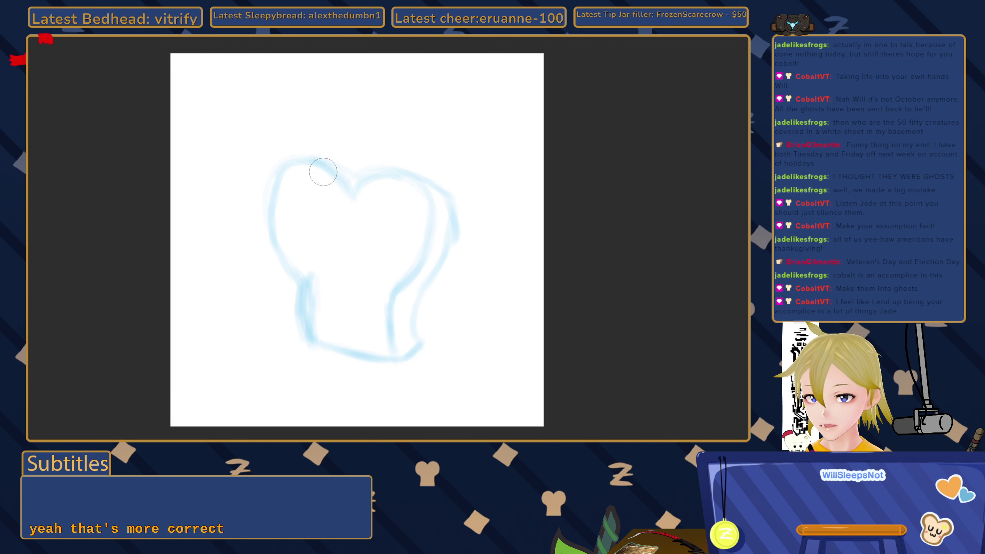
mouse_move(323, 172)
left_mouse_down()
mouse_move(293, 170)
mouse_move(309, 167)
mouse_move(278, 200)
mouse_move(285, 192)
mouse_move(277, 228)
mouse_move(291, 255)
mouse_move(284, 210)
mouse_move(287, 253)
mouse_move(279, 221)
mouse_move(305, 278)
mouse_move(283, 216)
mouse_move(300, 169)
mouse_move(322, 170)
mouse_move(346, 192)
mouse_move(345, 181)
mouse_move(356, 190)
mouse_move(349, 197)
mouse_move(385, 176)
mouse_move(426, 197)
mouse_move(415, 188)
mouse_move(426, 235)
mouse_move(422, 202)
mouse_move(411, 272)
mouse_move(397, 300)
left_mouse_up()
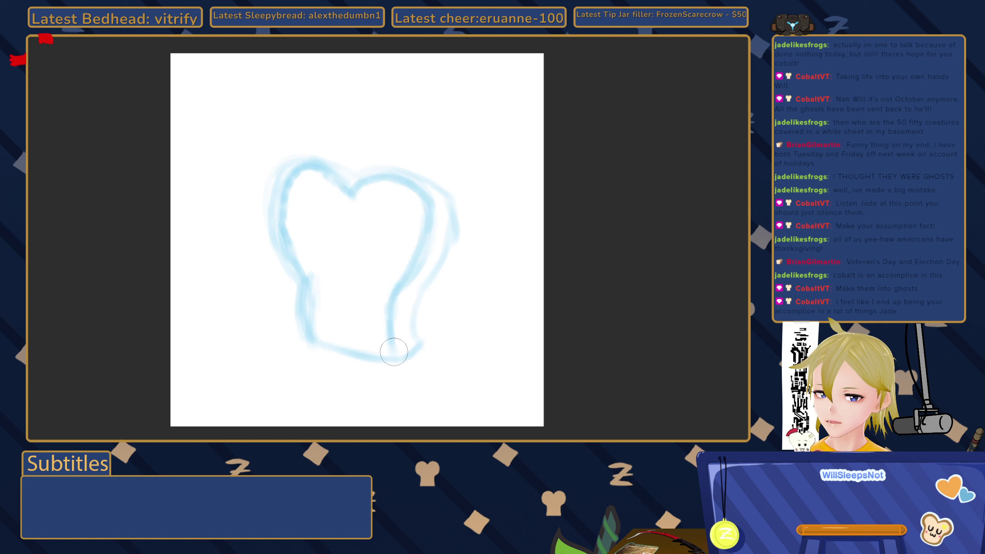
left_click_drag(394, 352, 407, 351)
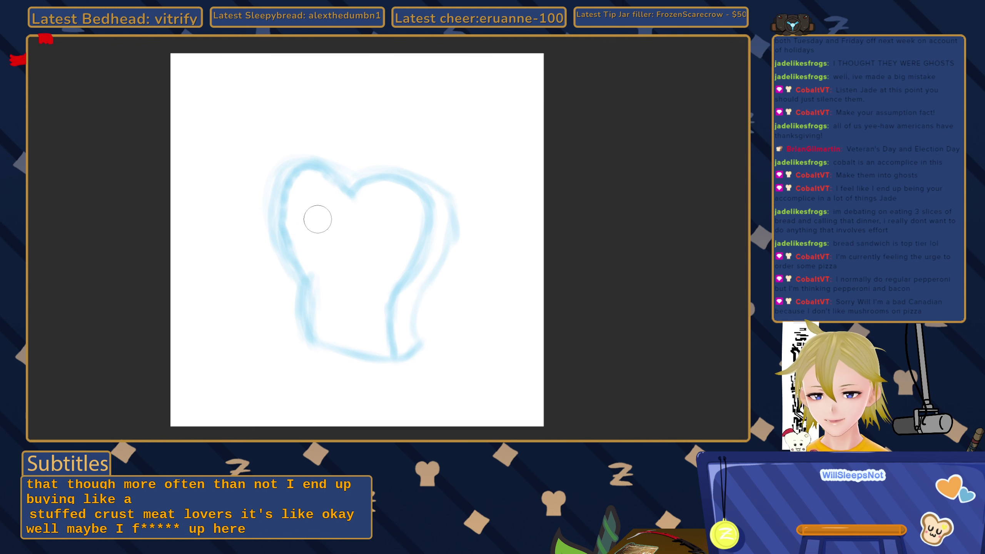
Reinforce the bread slice's front outline, top notch and right side edge with darker blue strokes.
mouse_move(345, 196)
left_mouse_down()
mouse_move(302, 182)
mouse_move(349, 196)
mouse_move(294, 170)
mouse_move(313, 177)
mouse_move(291, 180)
mouse_move(315, 184)
mouse_move(289, 189)
mouse_move(313, 175)
mouse_move(284, 203)
mouse_move(302, 177)
mouse_move(283, 208)
mouse_move(286, 247)
mouse_move(284, 237)
mouse_move(302, 296)
mouse_move(304, 278)
mouse_move(300, 316)
mouse_move(308, 281)
mouse_move(311, 309)
mouse_move(307, 285)
mouse_move(315, 307)
mouse_move(316, 299)
mouse_move(317, 342)
mouse_move(305, 344)
mouse_move(379, 364)
left_mouse_up()
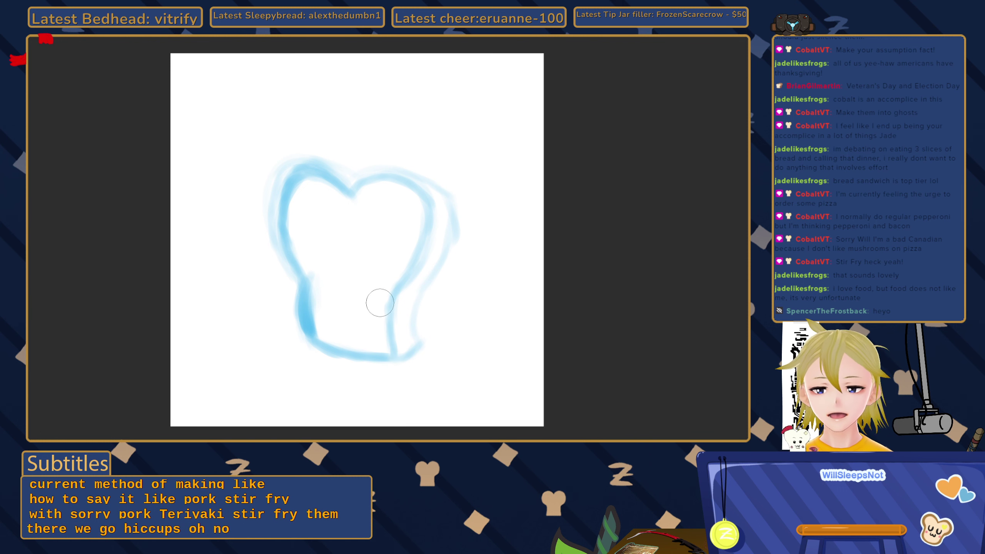
mouse_move(388, 190)
left_mouse_down()
mouse_move(422, 205)
mouse_move(405, 202)
mouse_move(424, 261)
mouse_move(419, 227)
mouse_move(400, 288)
mouse_move(419, 219)
mouse_move(391, 311)
mouse_move(390, 294)
mouse_move(411, 354)
left_mouse_up()
mouse_move(369, 182)
left_mouse_down()
mouse_move(430, 188)
mouse_move(446, 209)
mouse_move(443, 196)
mouse_move(432, 269)
mouse_move(441, 262)
mouse_move(417, 297)
mouse_move(414, 343)
left_mouse_up()
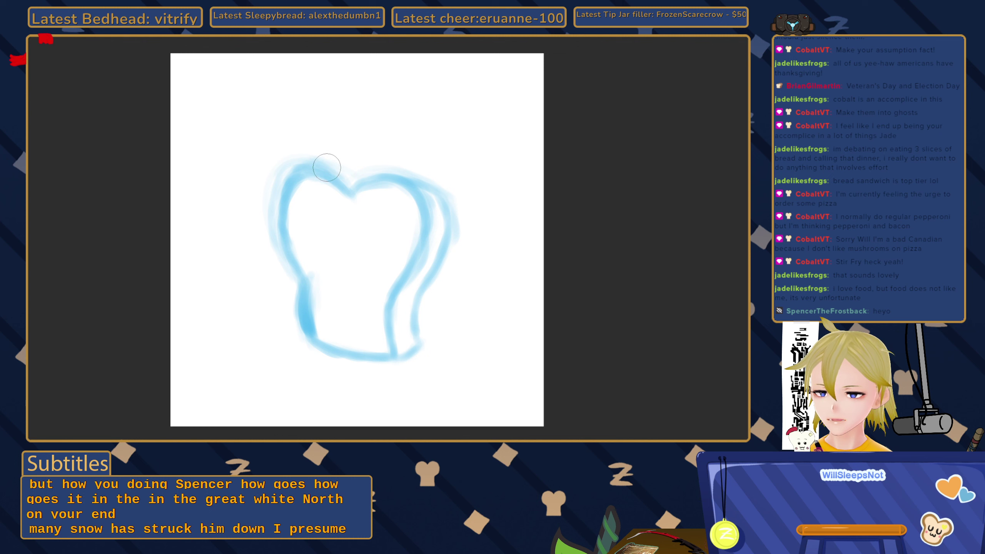
mouse_move(326, 167)
left_mouse_down()
mouse_move(343, 179)
mouse_move(352, 170)
left_mouse_up()
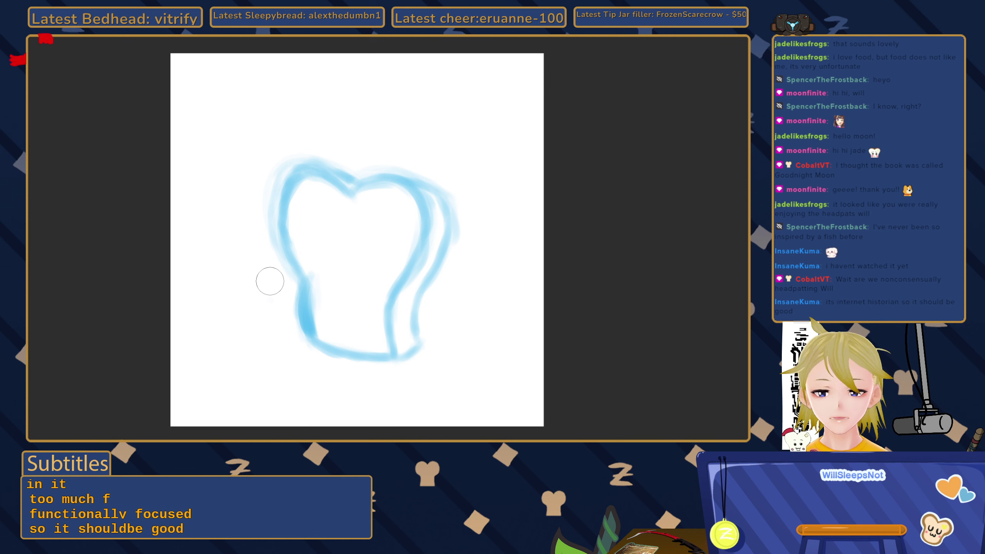
Transform the bread sketch to enlarge it and shift it slightly upward on the canvas.
key("ctrl+t")
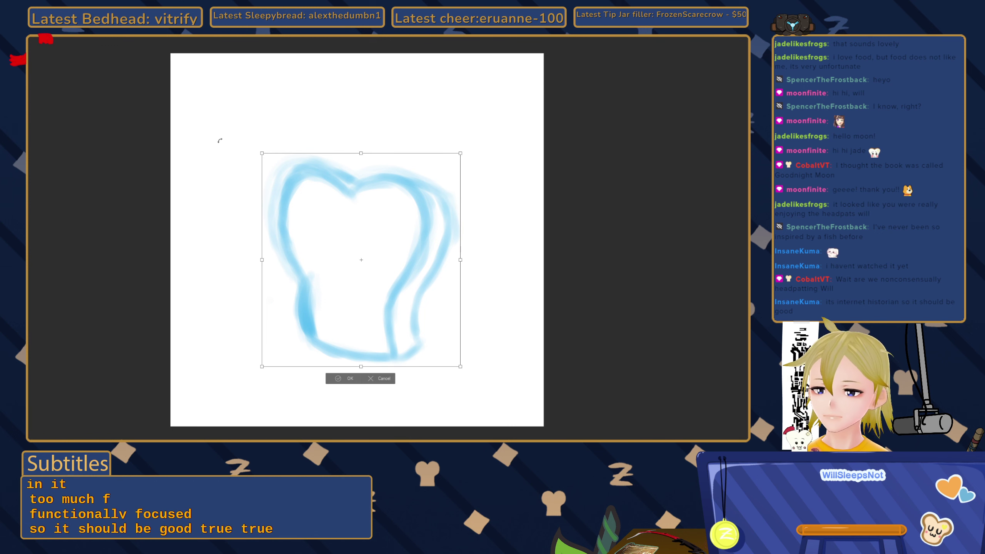
left_click_drag(262, 153, 245, 134)
left_click_drag(282, 186, 282, 173)
key("Return")
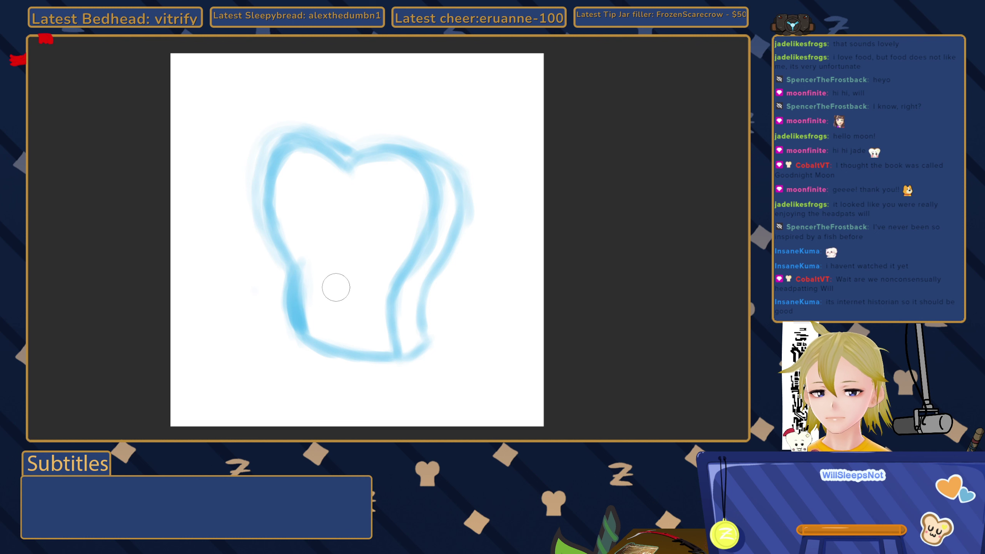
Sketch an open smiling mouth with an oval cheek on each side in the bread's lower part.
scroll(345, 294, "up", 5)
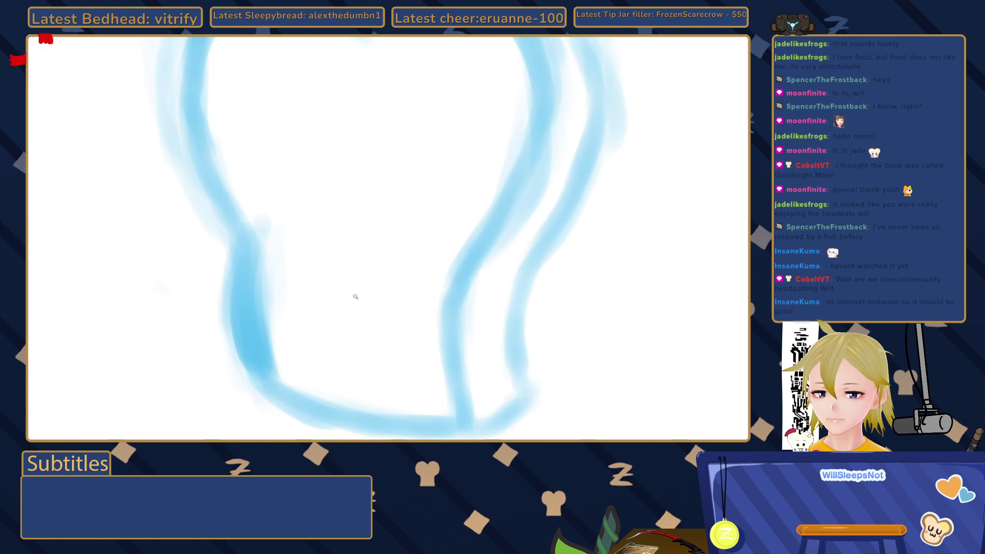
mouse_move(333, 272)
left_mouse_down()
mouse_move(351, 283)
mouse_move(365, 278)
mouse_move(317, 268)
mouse_move(332, 332)
mouse_move(325, 303)
mouse_move(368, 317)
mouse_move(339, 330)
left_mouse_up()
mouse_move(366, 281)
left_mouse_down()
mouse_move(355, 331)
mouse_move(363, 284)
mouse_move(340, 316)
mouse_move(363, 321)
mouse_move(323, 301)
mouse_move(315, 278)
mouse_move(370, 285)
mouse_move(315, 270)
mouse_move(363, 282)
mouse_move(337, 289)
mouse_move(363, 276)
mouse_move(334, 327)
mouse_move(322, 295)
left_mouse_up()
mouse_move(422, 268)
left_mouse_down()
mouse_move(429, 305)
mouse_move(418, 315)
mouse_move(423, 286)
left_mouse_up()
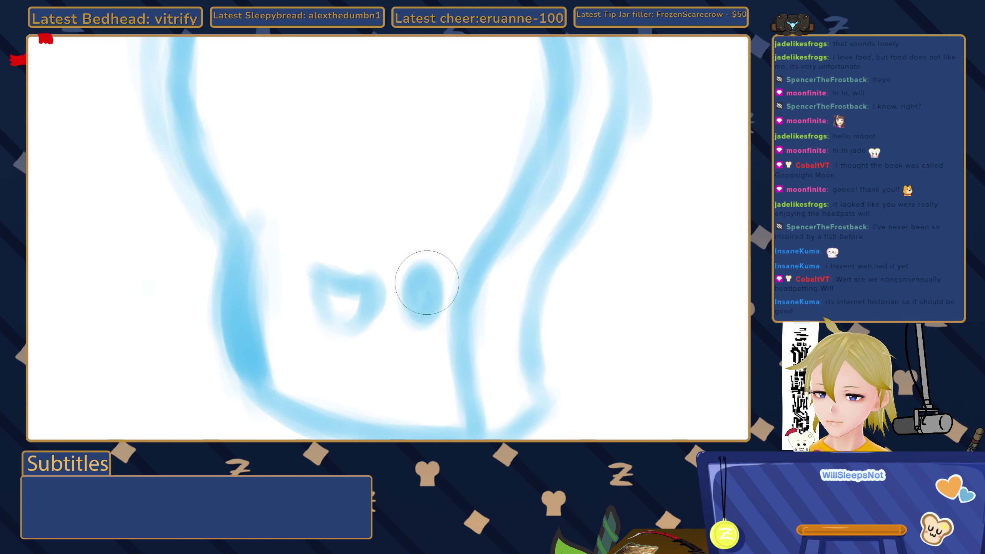
mouse_move(275, 259)
left_mouse_down()
mouse_move(272, 282)
mouse_move(286, 252)
left_mouse_up()
Sketch arched closed eyes and short eyebrows above the cheeks, plus a diamond-shaped butter pat on the bread's upper right.
mouse_move(308, 217)
left_mouse_down()
mouse_move(311, 261)
mouse_move(316, 246)
mouse_move(292, 242)
mouse_move(411, 260)
mouse_move(425, 271)
left_mouse_up()
mouse_move(317, 153)
left_mouse_down()
mouse_move(326, 197)
mouse_move(305, 180)
mouse_move(297, 188)
left_mouse_up()
mouse_move(378, 184)
left_mouse_down()
mouse_move(423, 210)
mouse_move(438, 237)
left_mouse_up()
key("ctrl+z")
left_click_drag(429, 187, 398, 217)
mouse_move(458, 151)
left_mouse_down()
mouse_move(460, 215)
mouse_move(426, 204)
mouse_move(437, 149)
mouse_move(480, 157)
mouse_move(444, 168)
mouse_move(461, 249)
left_mouse_up()
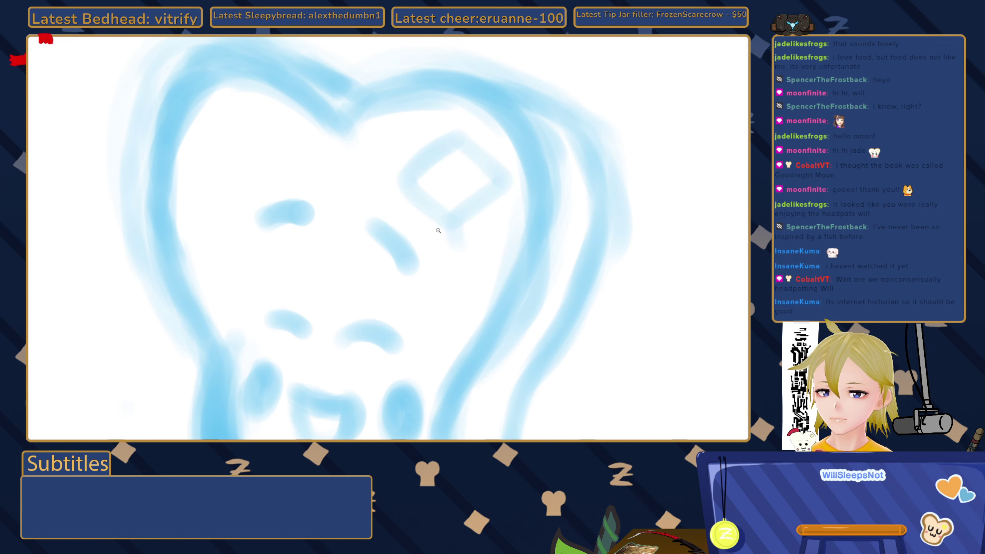
Try to sketch a scarf-like band curving around the bread below the mouth and across its right side.
scroll(437, 227, "down", 5)
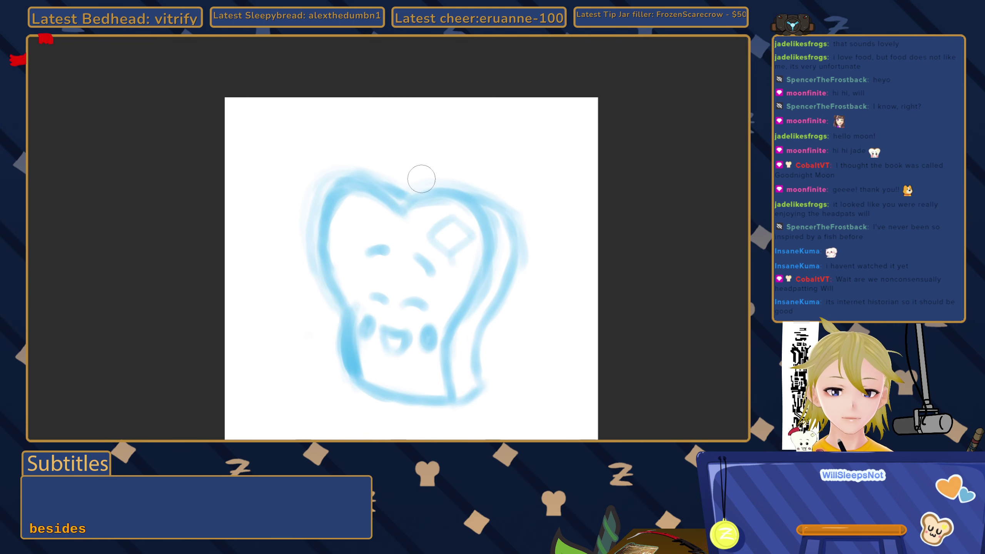
left_click_drag(412, 199, 422, 181)
scroll(422, 181, "up", 5)
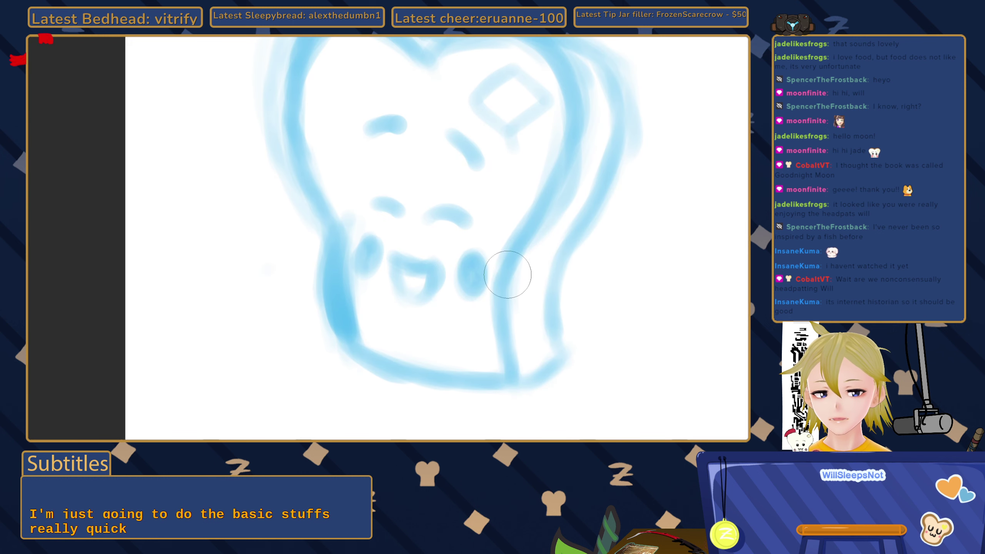
left_click_drag(515, 271, 558, 263)
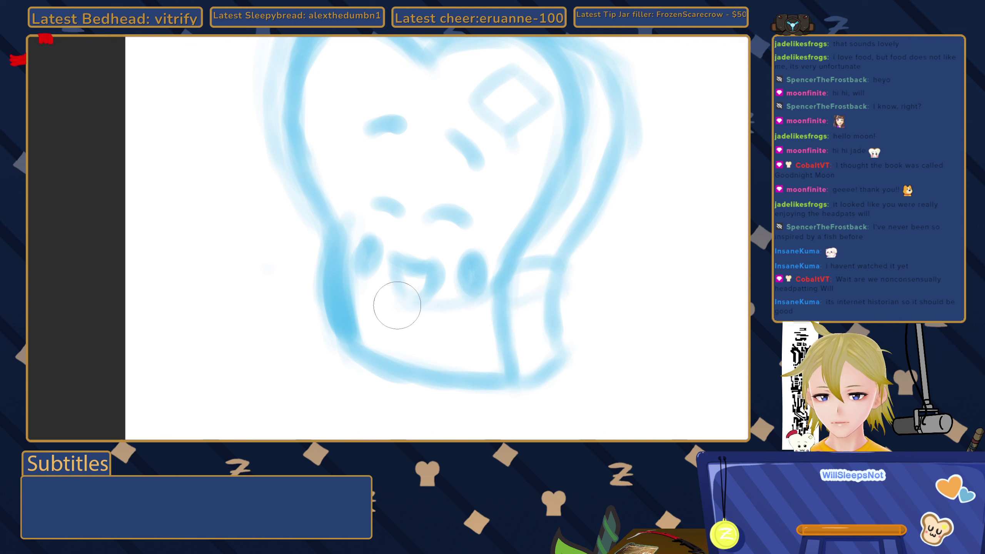
left_click_drag(363, 297, 494, 299)
left_click_drag(468, 330, 354, 312)
mouse_move(423, 304)
left_mouse_down()
mouse_move(416, 335)
mouse_move(425, 326)
mouse_move(390, 313)
mouse_move(424, 314)
mouse_move(425, 350)
mouse_move(420, 332)
mouse_move(458, 368)
mouse_move(439, 356)
mouse_move(456, 369)
mouse_move(435, 381)
mouse_move(423, 379)
mouse_move(395, 326)
mouse_move(405, 337)
mouse_move(384, 371)
mouse_move(360, 372)
mouse_move(359, 356)
mouse_move(385, 334)
left_mouse_up()
Undo all the band strokes below the mouth and on the bread's right side.
key("ctrl+z")
key("ctrl+z")
key("ctrl+z")
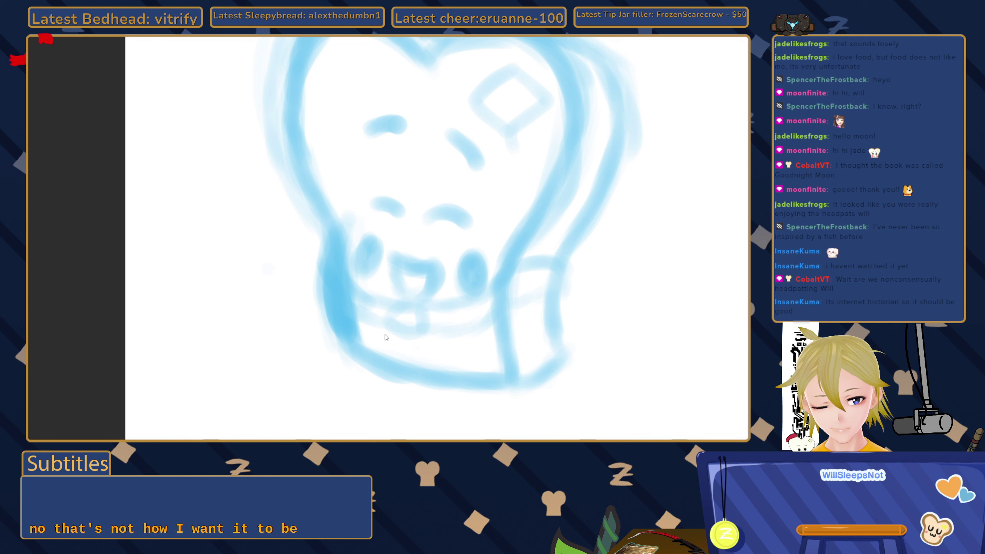
key("ctrl+z")
key("ctrl+z")
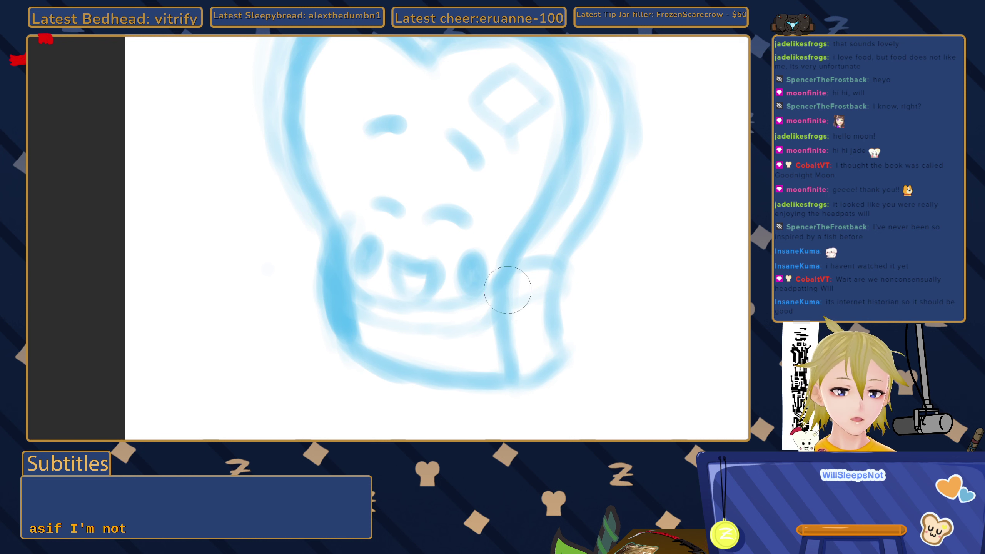
key("ctrl+z")
key("ctrl+z")
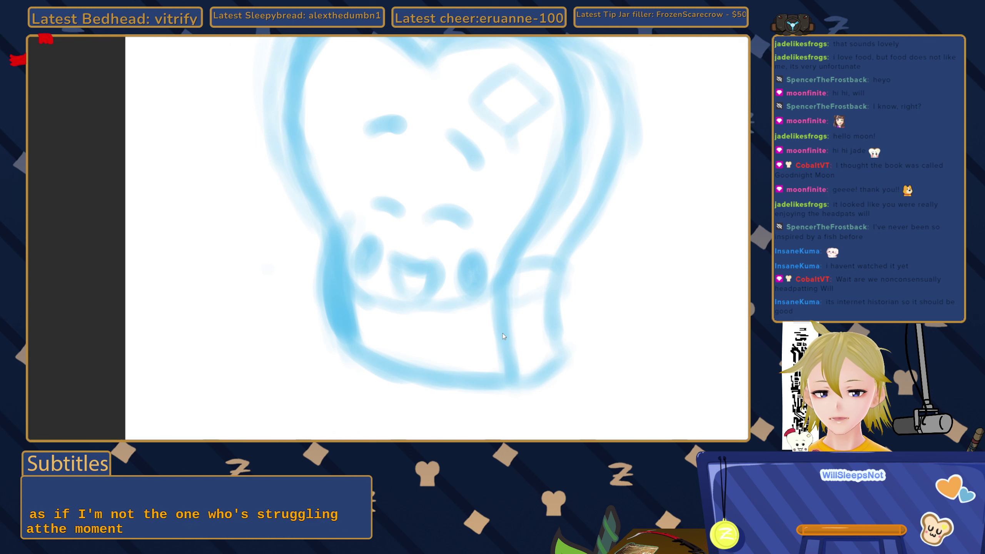
key("ctrl+z")
key("ctrl+z")
key("ctrl+z")
key("ctrl+z")
key("ctrl+z")
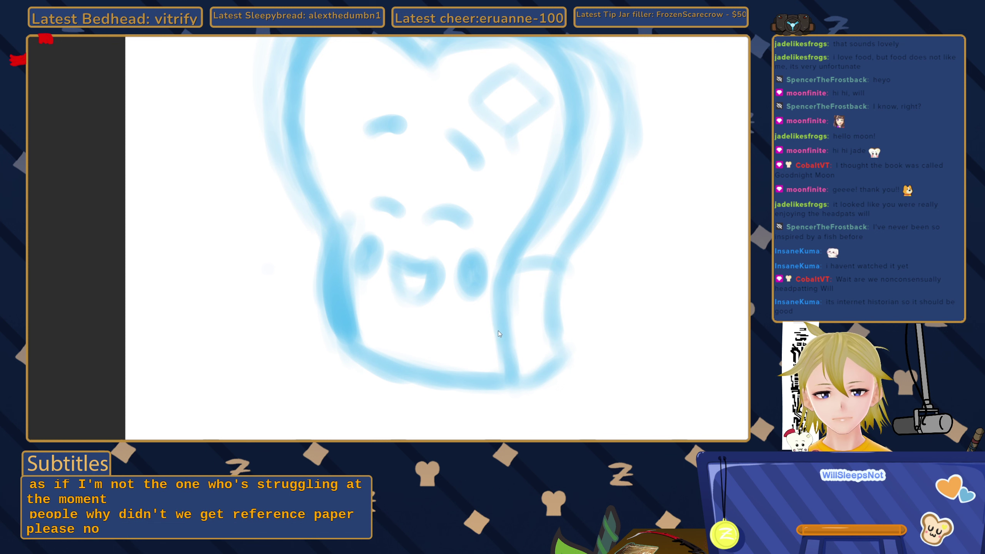
key("ctrl+z")
key("ctrl+z")
key("ctrl+z")
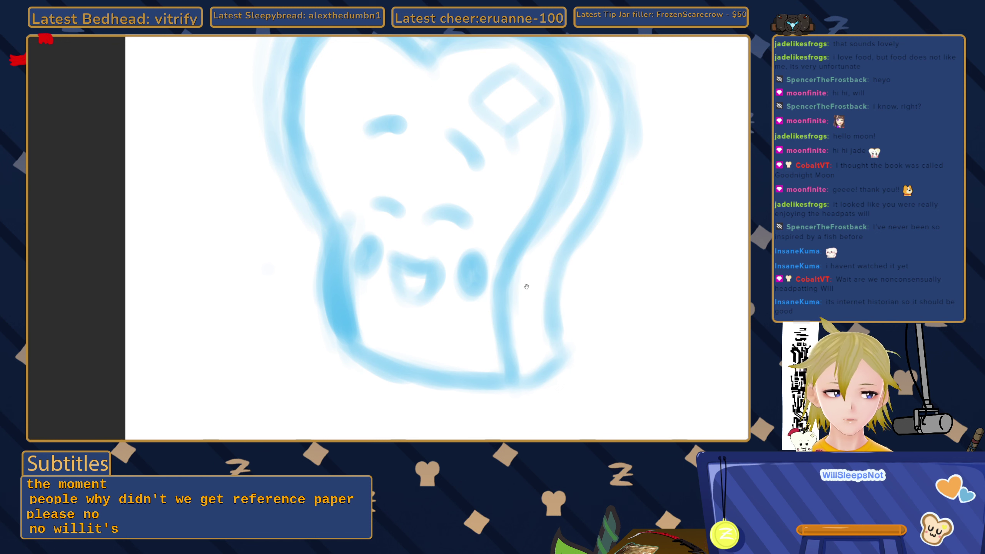
Sketch the scarf-like band again, bulging past the bread's sides, with curved upper and lower edges that wrap over the right side.
left_click_drag(527, 284, 536, 268)
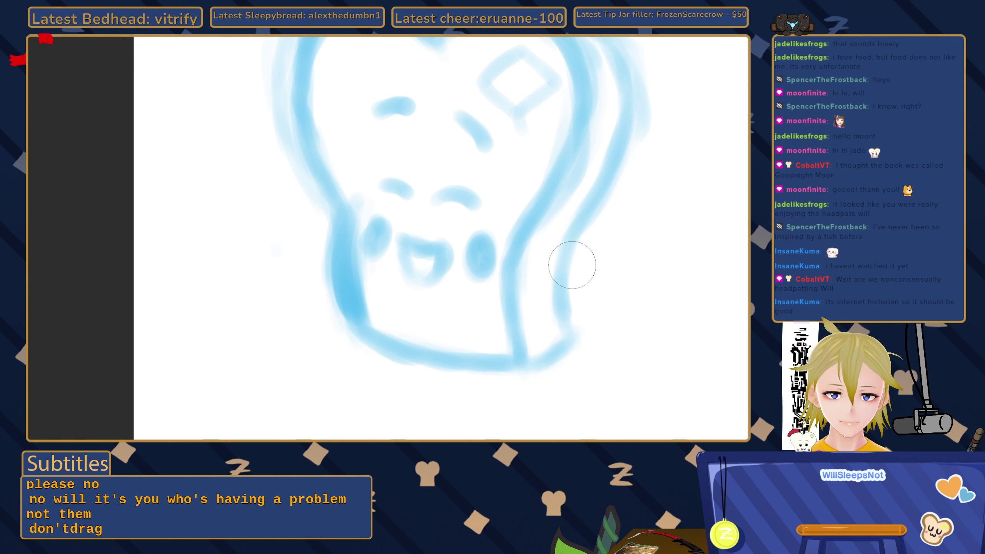
mouse_move(580, 262)
left_mouse_down()
mouse_move(566, 292)
mouse_move(575, 247)
mouse_move(572, 266)
mouse_move(562, 255)
mouse_move(573, 252)
mouse_move(485, 286)
mouse_move(515, 281)
mouse_move(438, 294)
mouse_move(467, 292)
mouse_move(416, 291)
mouse_move(367, 274)
mouse_move(325, 229)
mouse_move(324, 266)
left_mouse_up()
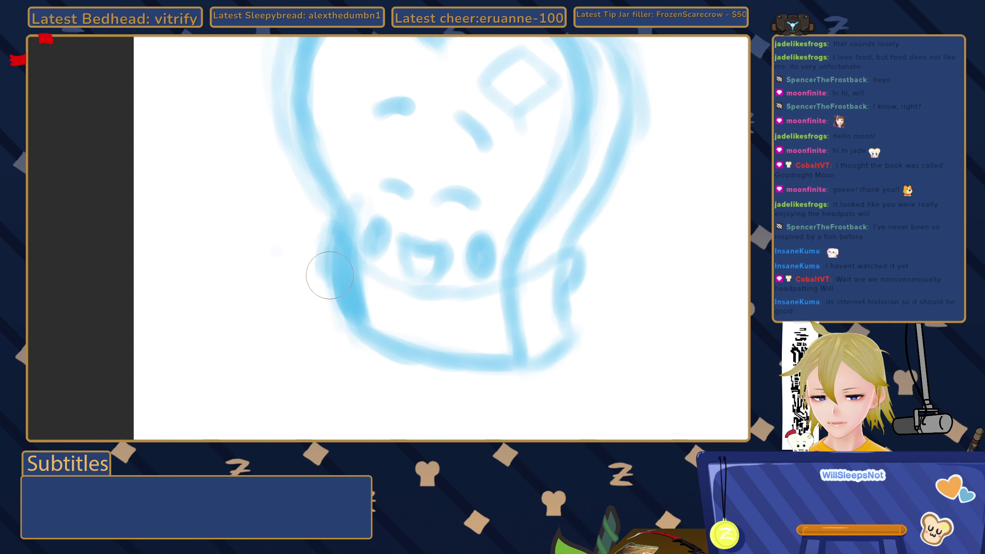
mouse_move(359, 296)
left_mouse_down()
mouse_move(406, 318)
mouse_move(397, 311)
mouse_move(496, 328)
mouse_move(485, 325)
mouse_move(575, 291)
mouse_move(578, 262)
mouse_move(569, 287)
mouse_move(528, 295)
mouse_move(519, 311)
mouse_move(541, 314)
mouse_move(514, 318)
mouse_move(536, 375)
mouse_move(570, 364)
mouse_move(566, 338)
mouse_move(544, 310)
mouse_move(560, 345)
left_mouse_up()
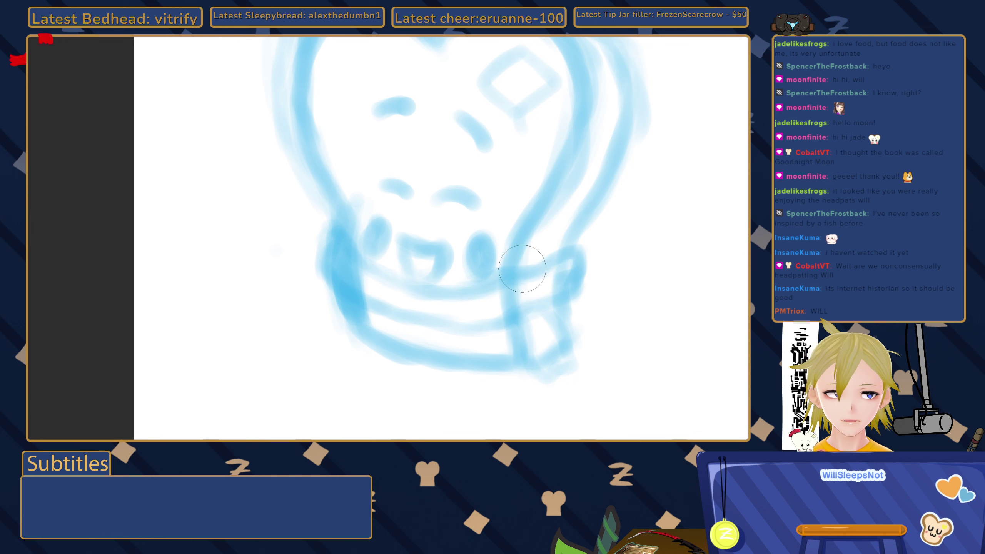
left_click_drag(516, 268, 555, 254)
Sketch a round knot at the band's left end with a short strip sticking out to the left.
scroll(434, 280, "down", 5)
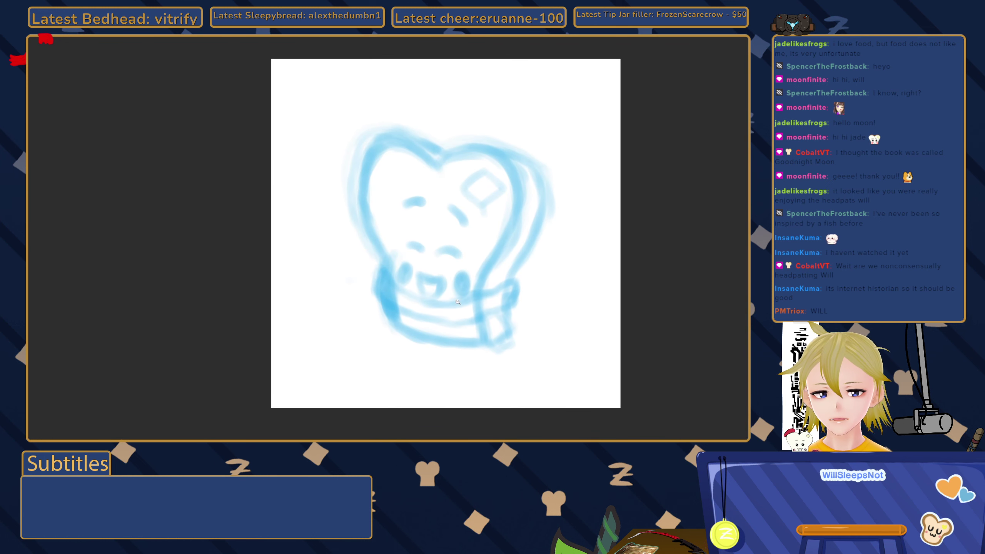
scroll(457, 302, "up", 5)
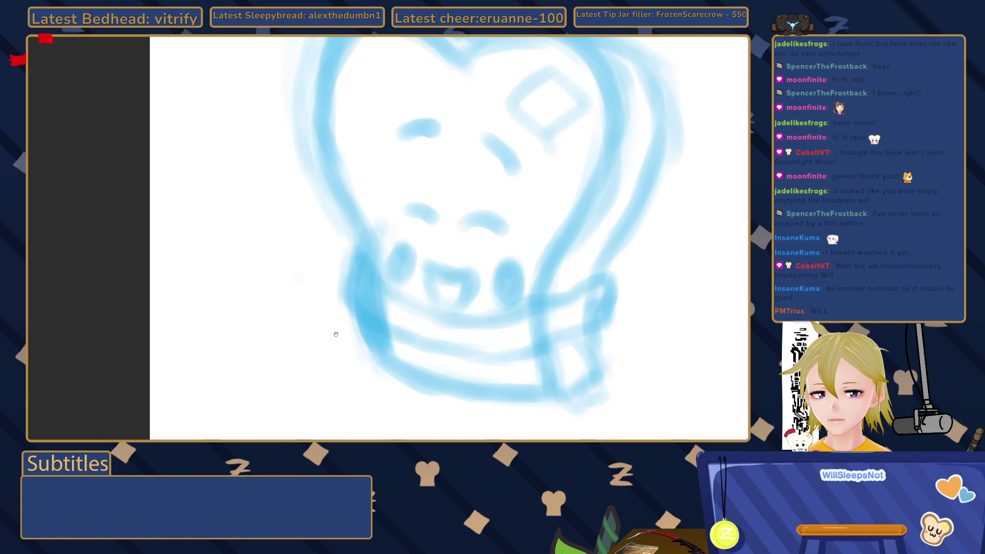
left_click_drag(336, 334, 330, 315)
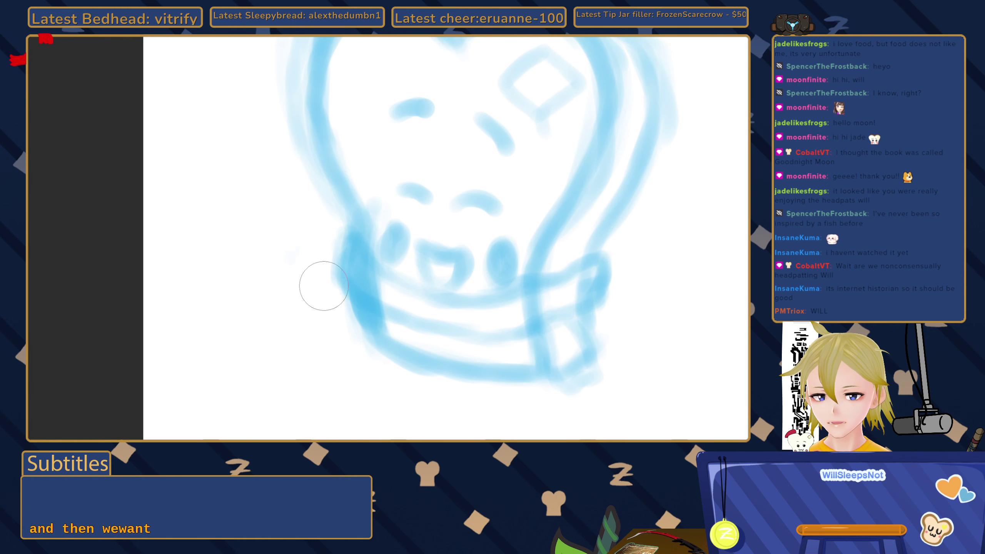
mouse_move(335, 263)
left_mouse_down()
mouse_move(313, 246)
mouse_move(328, 257)
mouse_move(315, 246)
mouse_move(299, 255)
mouse_move(326, 274)
left_mouse_up()
key("ctrl+z")
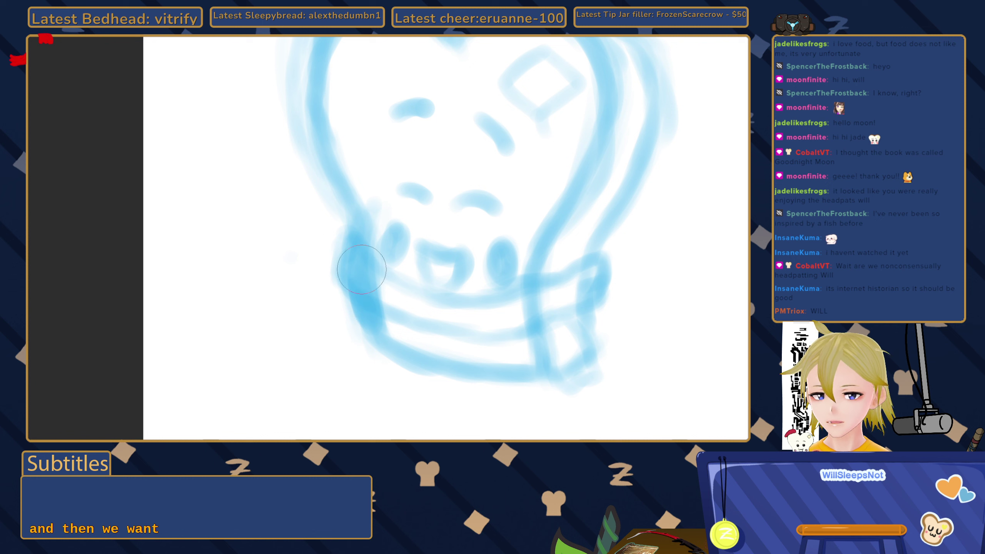
mouse_move(389, 288)
left_mouse_down()
mouse_move(359, 280)
mouse_move(360, 308)
mouse_move(385, 288)
mouse_move(367, 273)
left_mouse_up()
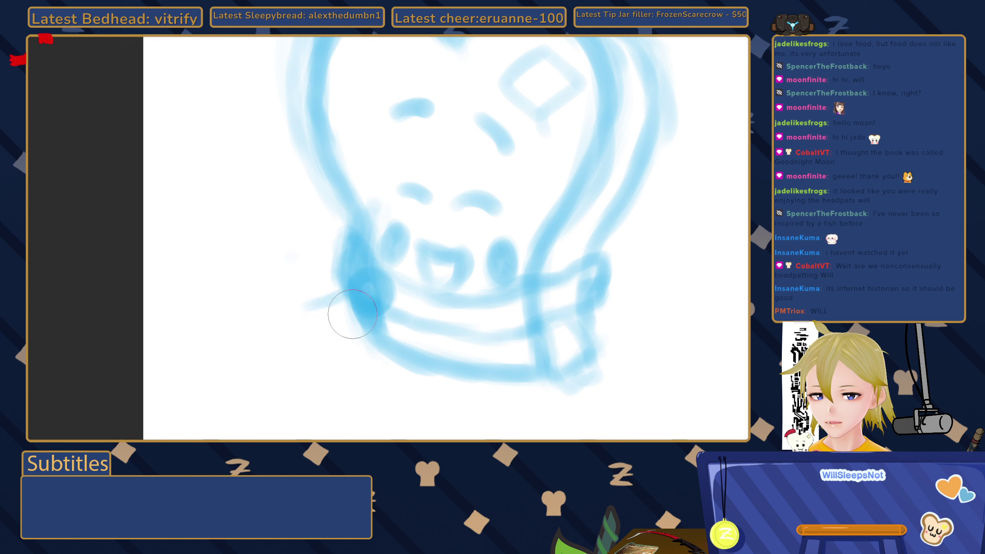
mouse_move(355, 311)
left_mouse_down()
mouse_move(308, 321)
mouse_move(325, 306)
mouse_move(305, 308)
mouse_move(315, 321)
mouse_move(375, 298)
left_mouse_up()
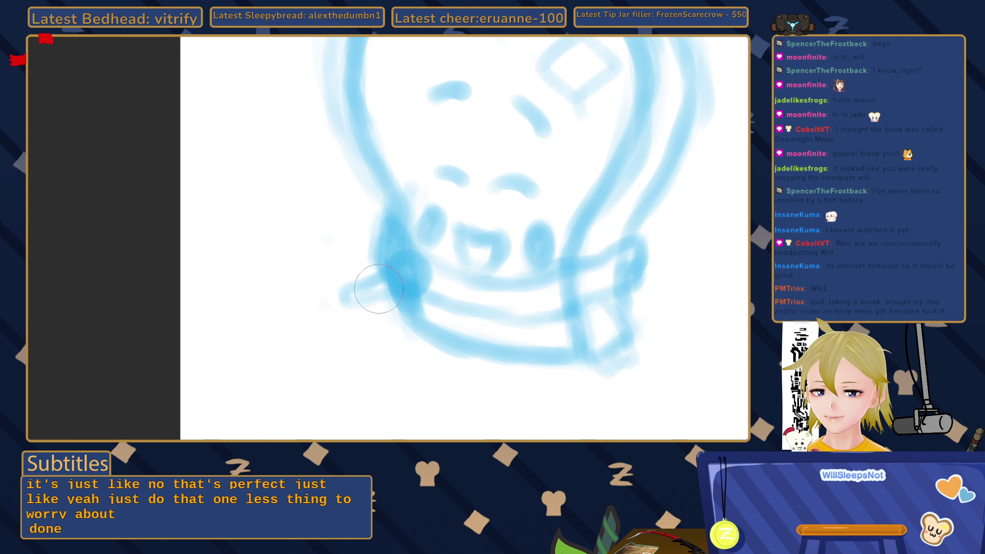
Sketch a rounded end on the short strip left of the knot, with two short pieces hanging below it.
left_click(361, 285)
left_click_drag(361, 285, 338, 263)
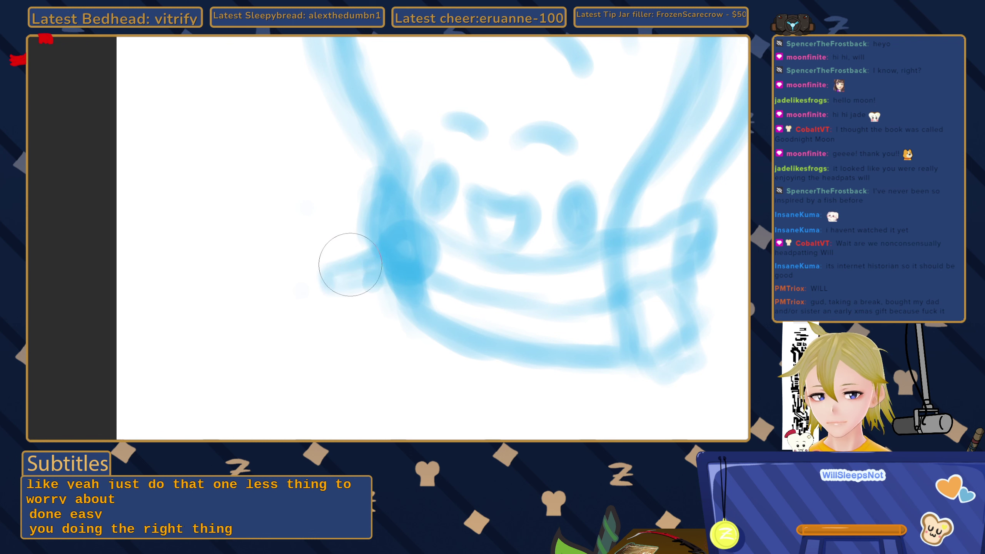
mouse_move(323, 266)
left_mouse_down()
mouse_move(347, 256)
mouse_move(353, 270)
mouse_move(325, 260)
mouse_move(326, 289)
left_mouse_up()
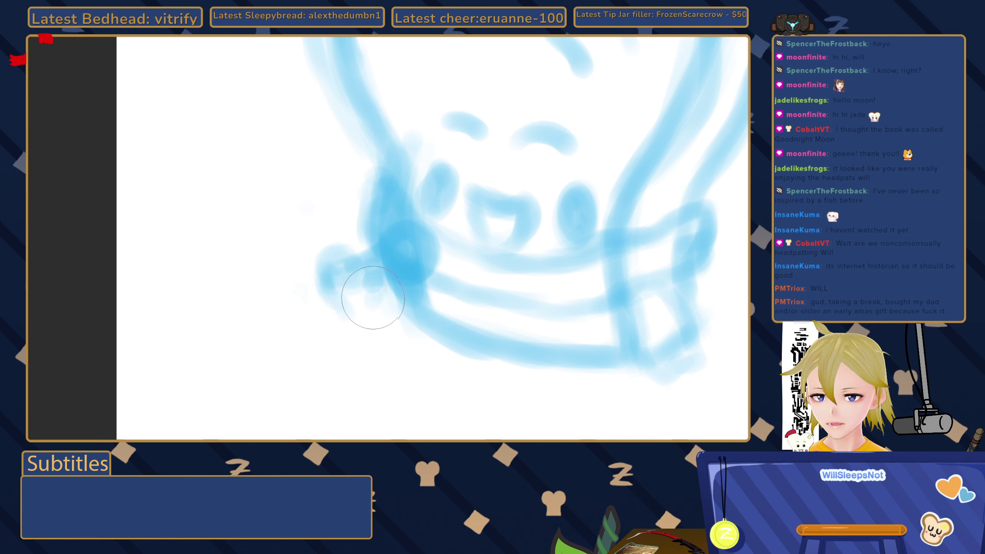
mouse_move(373, 331)
left_mouse_down()
mouse_move(350, 343)
mouse_move(351, 327)
mouse_move(333, 341)
mouse_move(338, 301)
mouse_move(337, 348)
mouse_move(346, 328)
mouse_move(374, 354)
mouse_move(358, 281)
left_mouse_up()
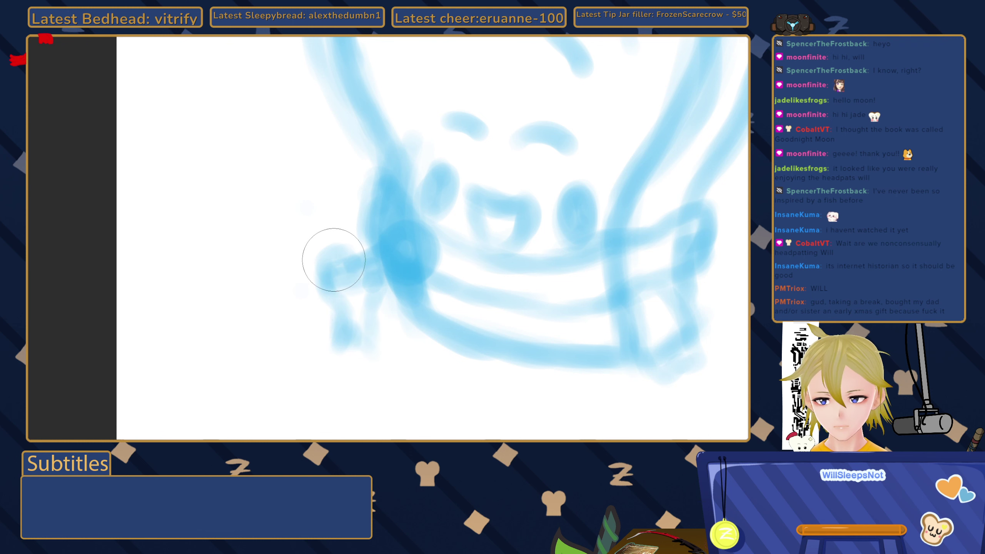
mouse_move(358, 259)
left_mouse_down()
mouse_move(348, 269)
mouse_move(352, 286)
mouse_move(336, 290)
mouse_move(356, 283)
mouse_move(326, 273)
mouse_move(310, 294)
left_mouse_up()
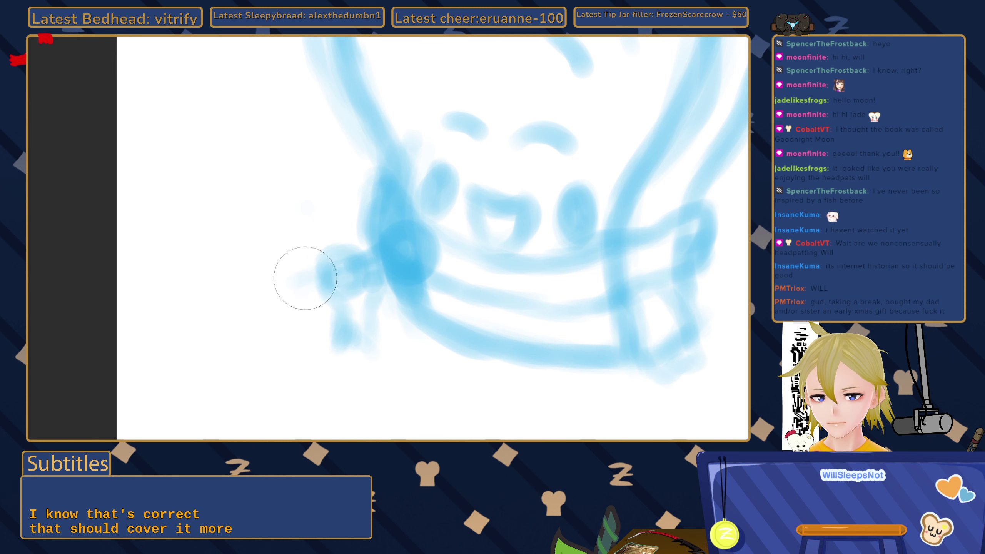
Sketch a long wavy tail from the strip's rounded end down to the canvas's left edge.
mouse_move(295, 297)
left_mouse_down()
mouse_move(323, 294)
mouse_move(277, 297)
mouse_move(291, 287)
mouse_move(246, 335)
mouse_move(249, 392)
left_mouse_up()
left_click_drag(277, 304, 109, 418)
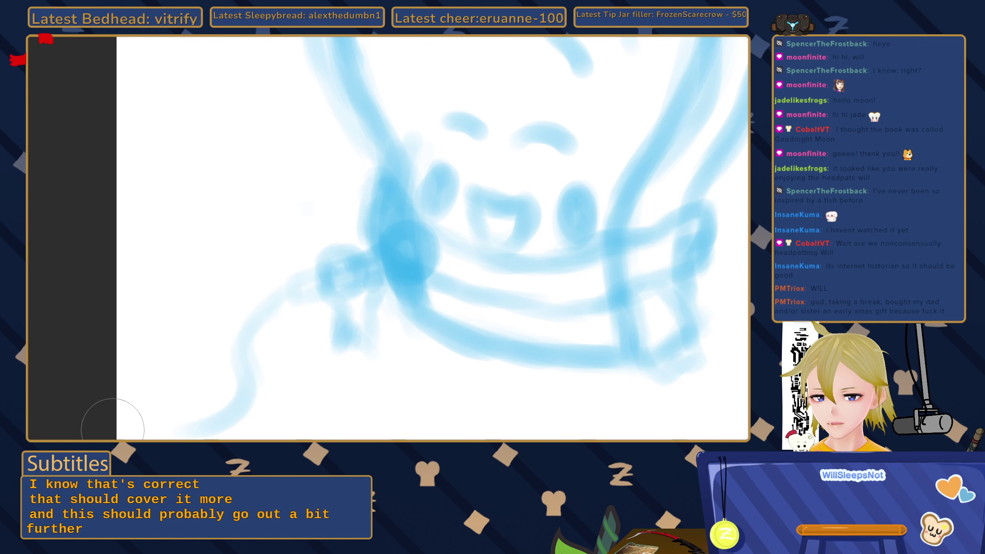
mouse_move(191, 389)
left_mouse_down()
mouse_move(266, 319)
mouse_move(75, 378)
left_mouse_up()
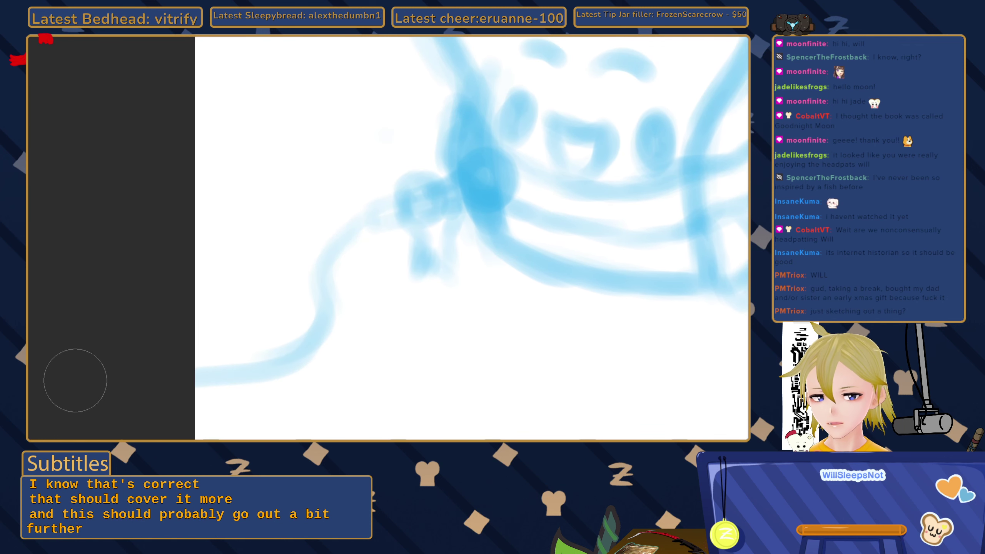
Examine the whole bread character sketch, comparing the scarf knot with and without the short pieces beside it.
scroll(386, 284, "down", 3)
scroll(326, 286, "down", 3)
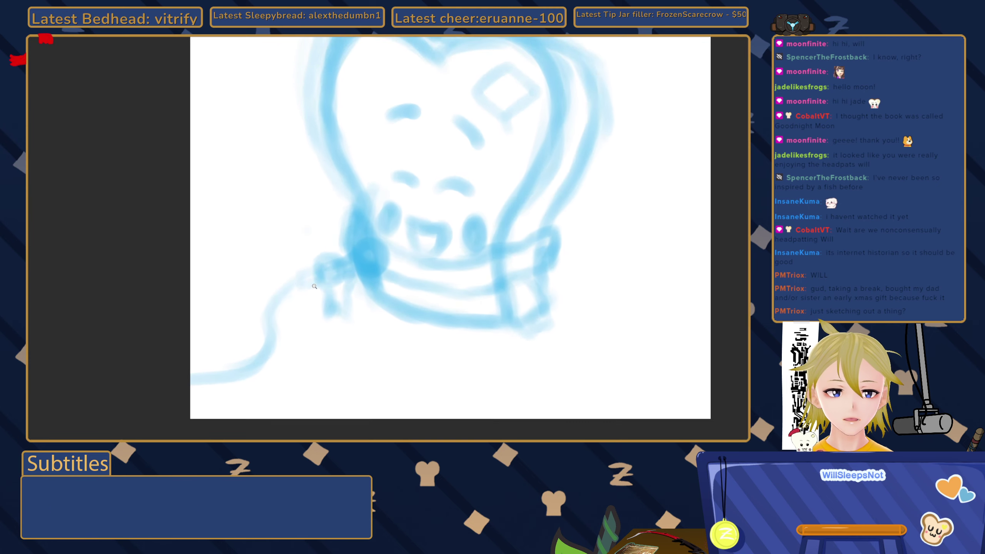
scroll(321, 272, "down", 3)
scroll(322, 272, "up", 1)
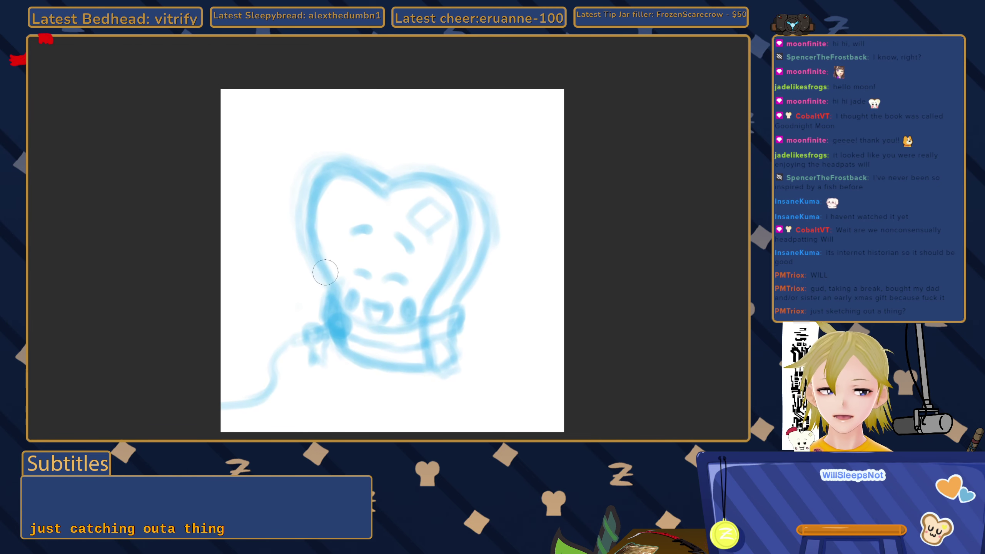
left_click_drag(313, 250, 291, 220)
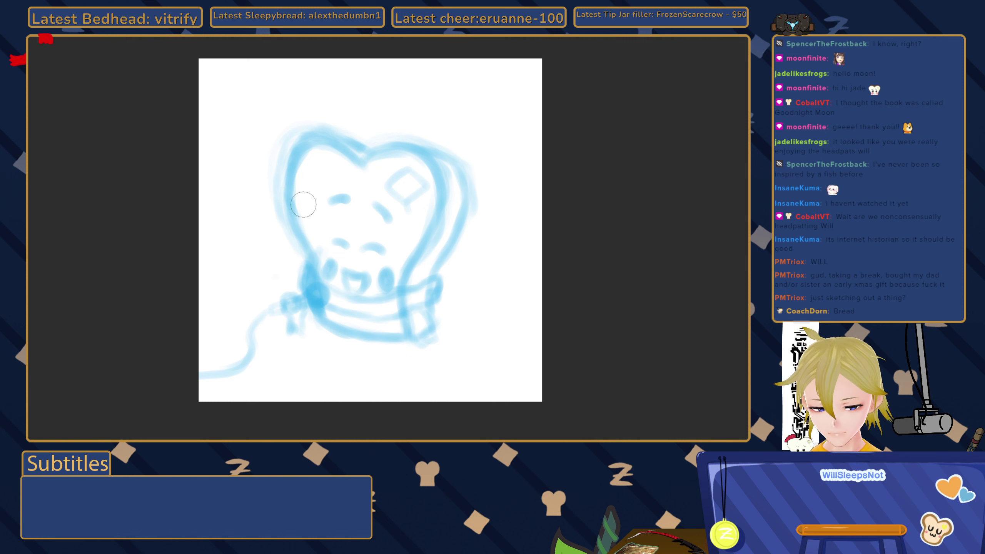
left_click_drag(348, 113, 296, 143)
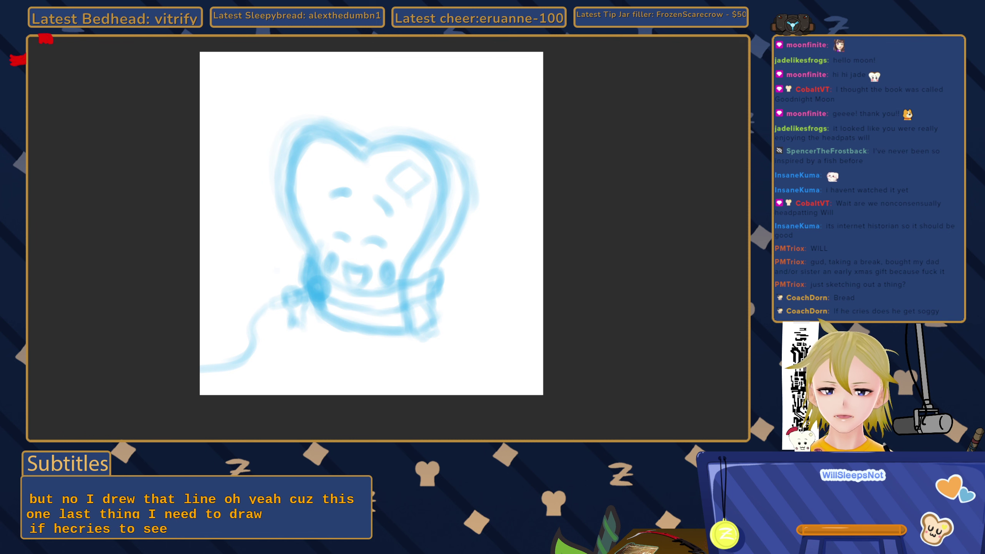
key("ctrl+z")
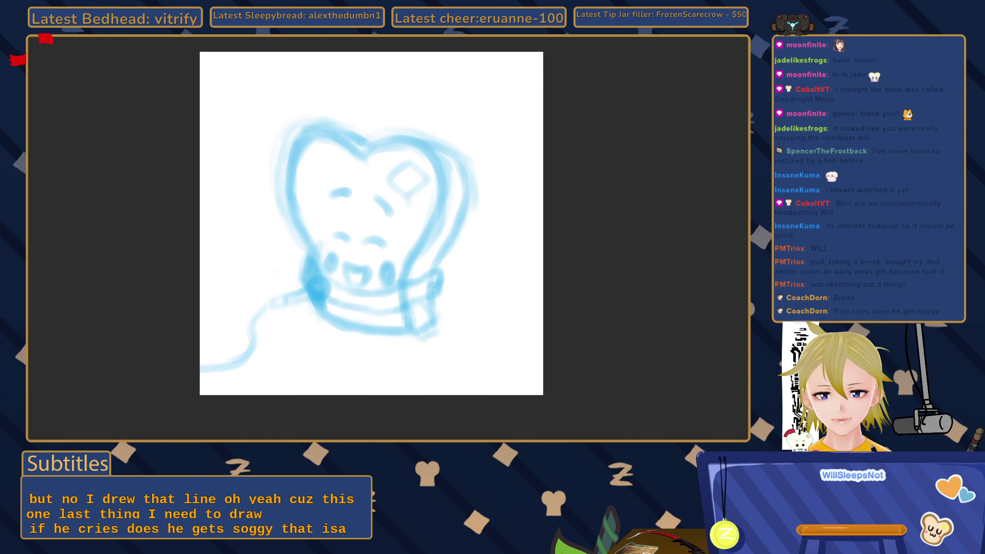
key("ctrl+y")
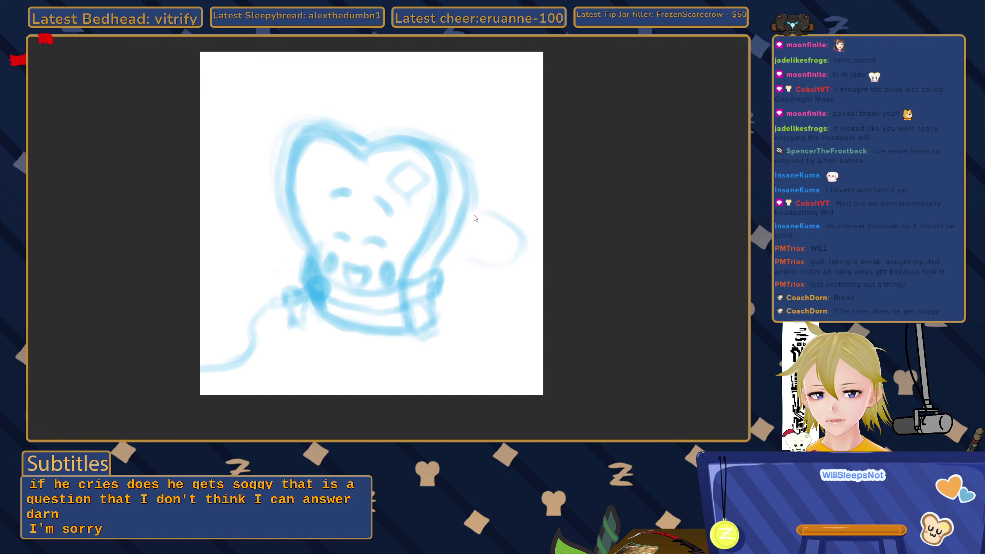
Try to sketch a narrow rounded loop sticking out from the bread's right side.
key("ctrl+z")
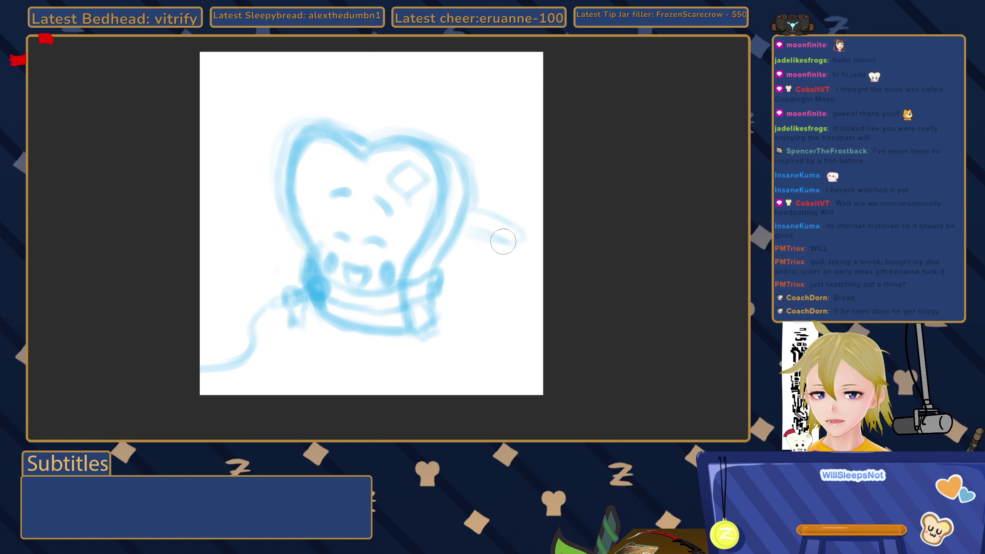
mouse_move(503, 241)
left_mouse_down()
mouse_move(519, 255)
mouse_move(457, 253)
left_mouse_up()
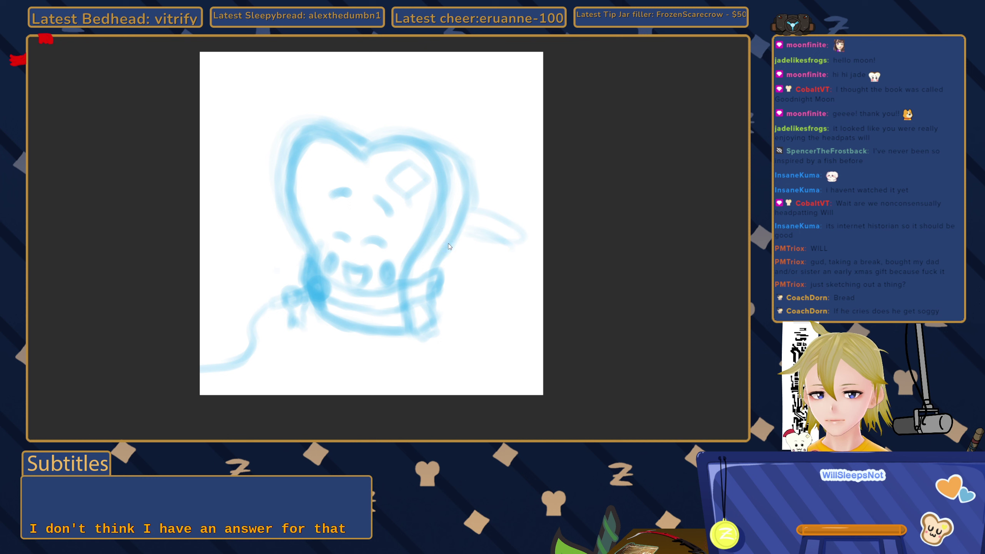
key("ctrl+z")
key("ctrl+z")
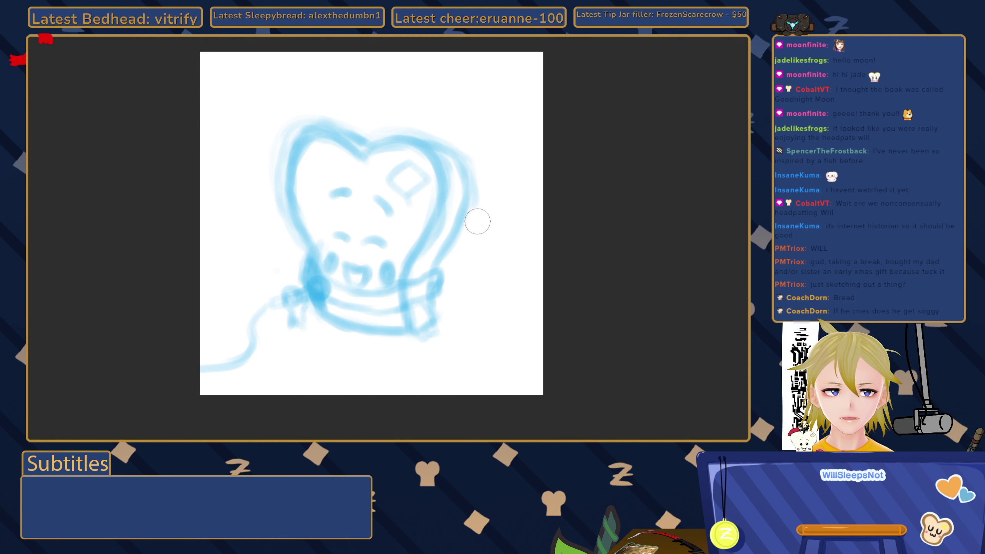
Sketch faint wind-like swirls with curled ends on both sides of the bread.
mouse_move(477, 220)
left_mouse_down()
mouse_move(511, 248)
mouse_move(486, 226)
mouse_move(511, 237)
mouse_move(487, 256)
mouse_move(521, 259)
mouse_move(482, 280)
mouse_move(515, 271)
mouse_move(461, 260)
left_mouse_up()
left_click_drag(277, 218, 248, 209)
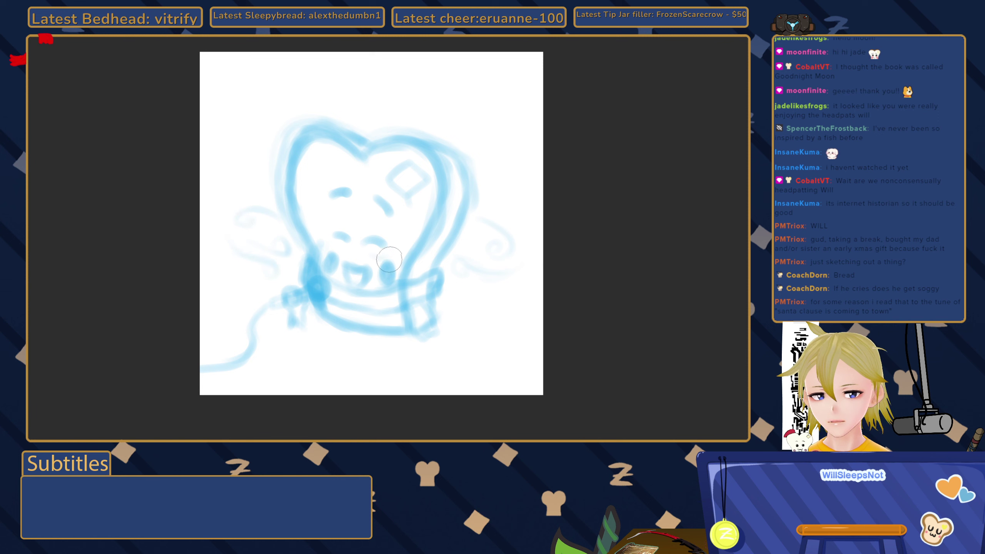
Try to sketch curl-ended strokes rising diagonally out from the bread's lower right side.
mouse_move(414, 267)
left_mouse_down()
mouse_move(447, 255)
mouse_move(508, 216)
mouse_move(521, 229)
mouse_move(500, 239)
mouse_move(506, 215)
mouse_move(463, 210)
mouse_move(418, 238)
mouse_move(475, 227)
mouse_move(507, 200)
mouse_move(494, 182)
left_mouse_up()
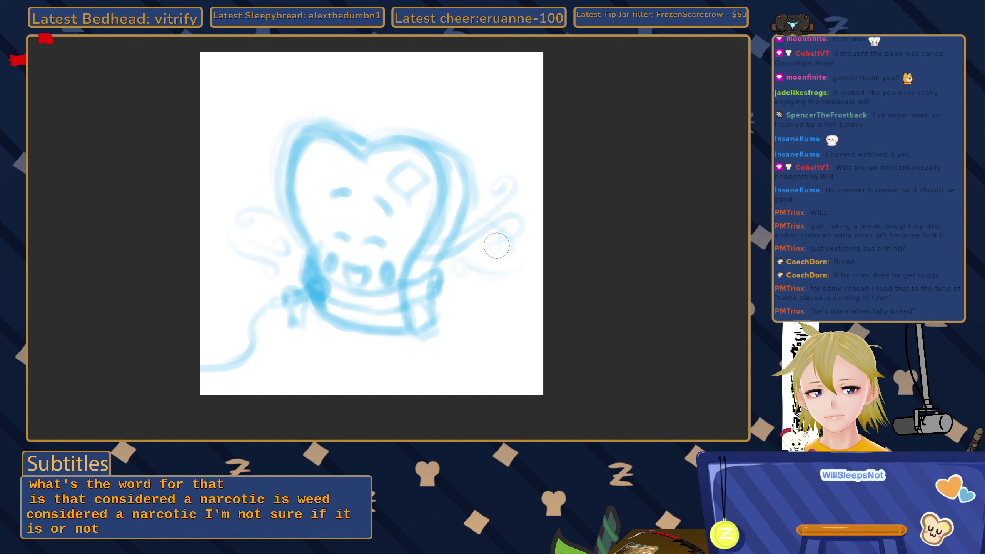
key("bracketleft")
key("ctrl+z")
key("ctrl+z")
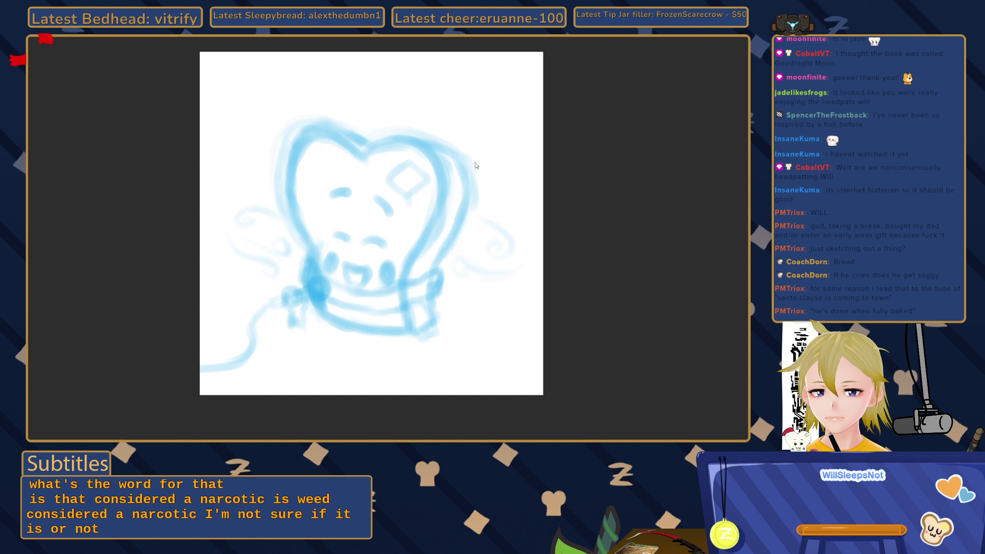
Adjust the brush size and sketch two diagonal strands with curled ends rising from the bread's right side to the canvas edge.
key("bracketright")
key("bracketright")
key("bracketright")
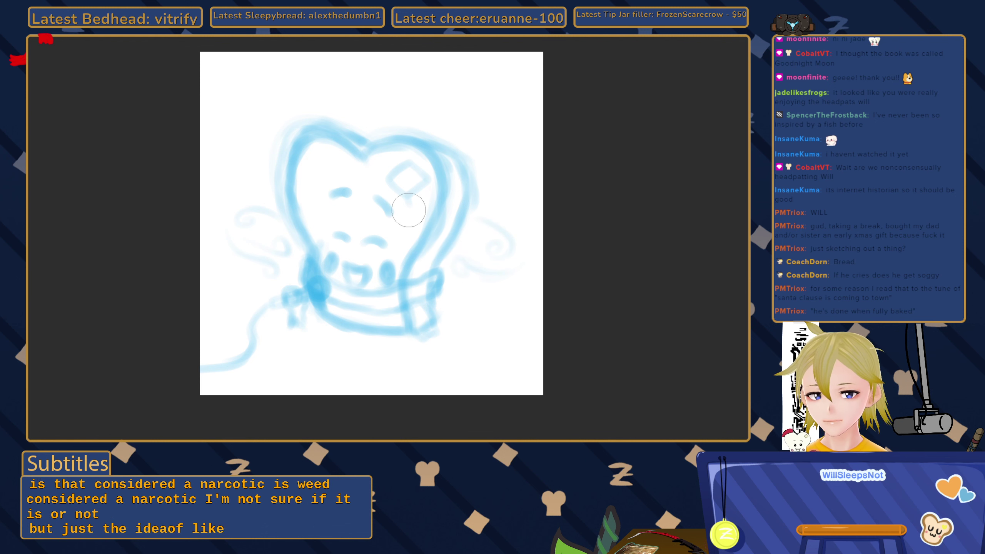
key("bracketleft")
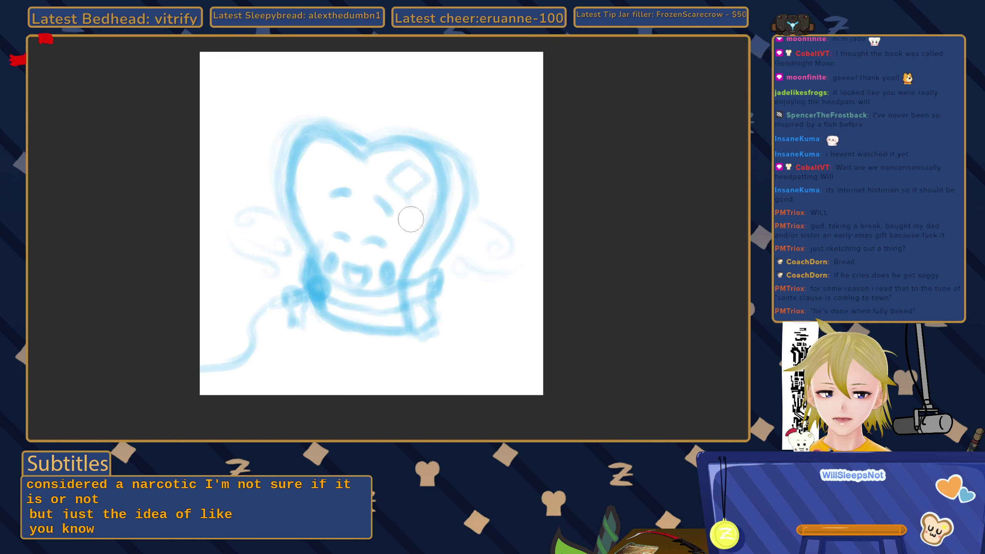
left_click_drag(459, 163, 495, 127)
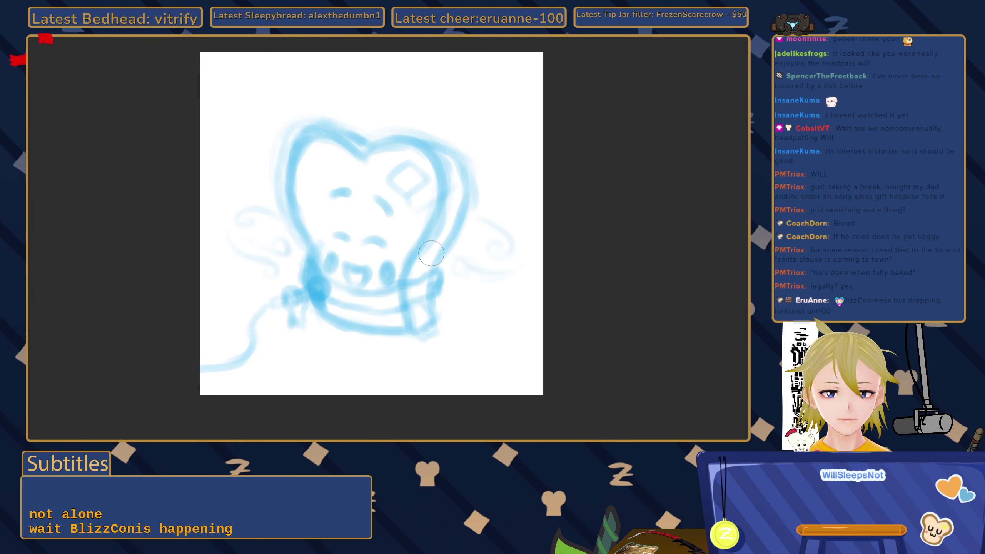
mouse_move(412, 240)
left_mouse_down()
mouse_move(416, 218)
mouse_move(400, 218)
mouse_move(451, 197)
mouse_move(437, 212)
mouse_move(455, 183)
mouse_move(468, 184)
mouse_move(477, 151)
mouse_move(463, 152)
mouse_move(463, 172)
mouse_move(479, 155)
left_mouse_up()
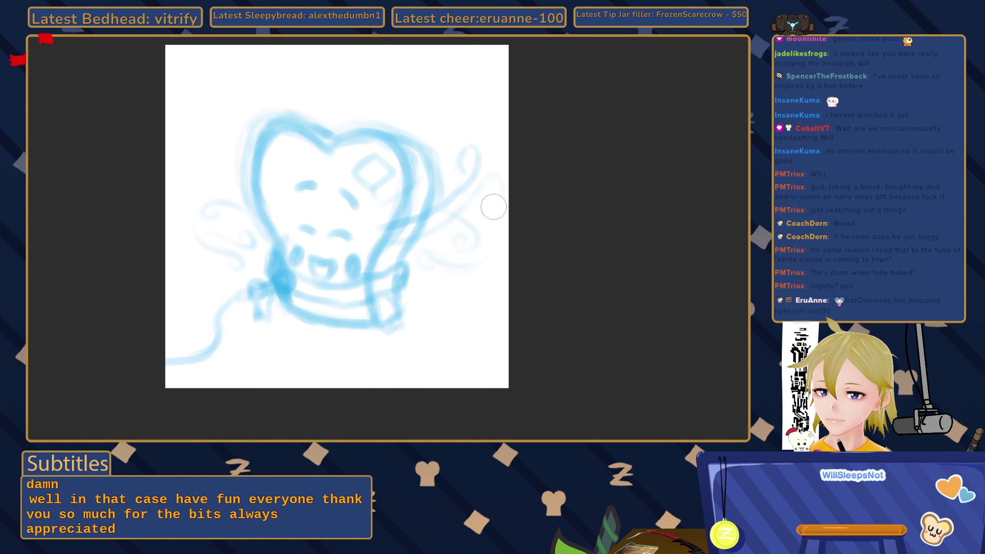
mouse_move(484, 175)
left_mouse_down()
mouse_move(492, 200)
mouse_move(500, 183)
mouse_move(489, 212)
left_mouse_up()
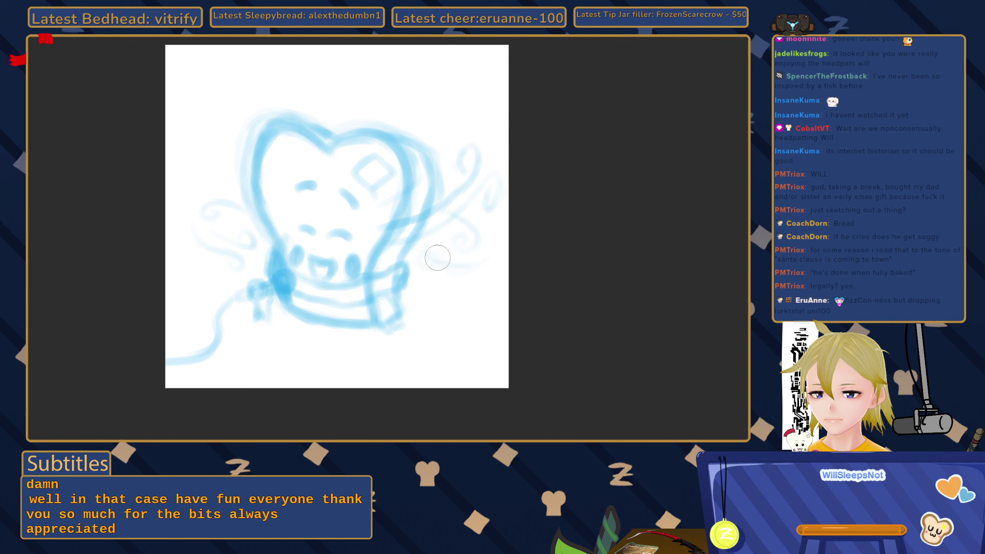
mouse_move(488, 158)
left_mouse_down()
mouse_move(501, 191)
mouse_move(473, 185)
mouse_move(475, 221)
left_mouse_up()
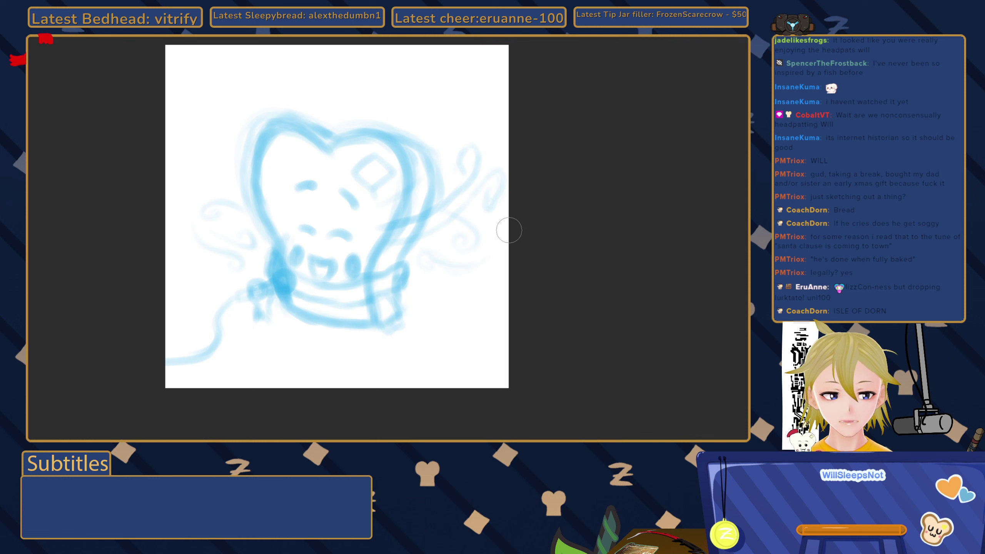
Try a question mark above the bread's upper right corner.
mouse_move(379, 73)
left_mouse_down()
mouse_move(408, 90)
mouse_move(394, 114)
left_mouse_up()
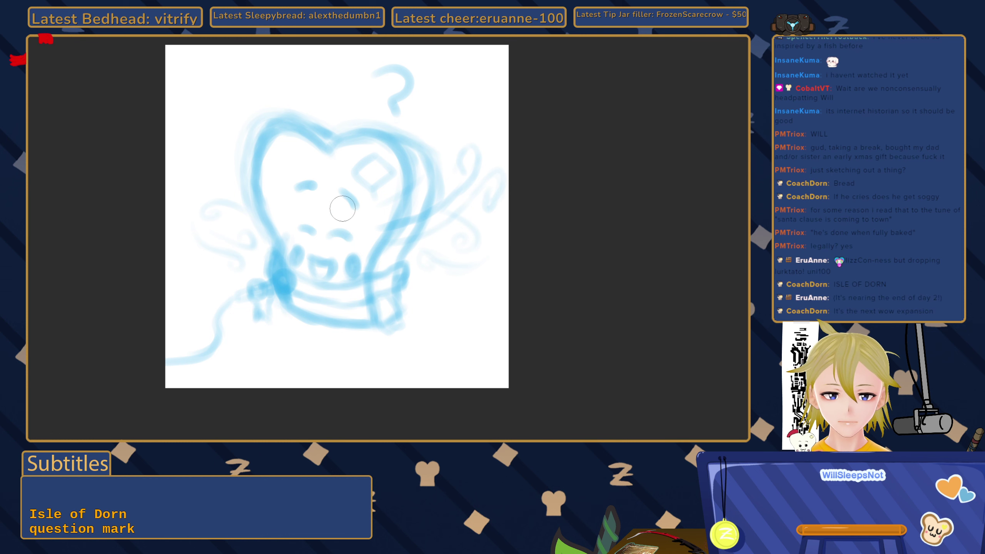
key("ctrl+z")
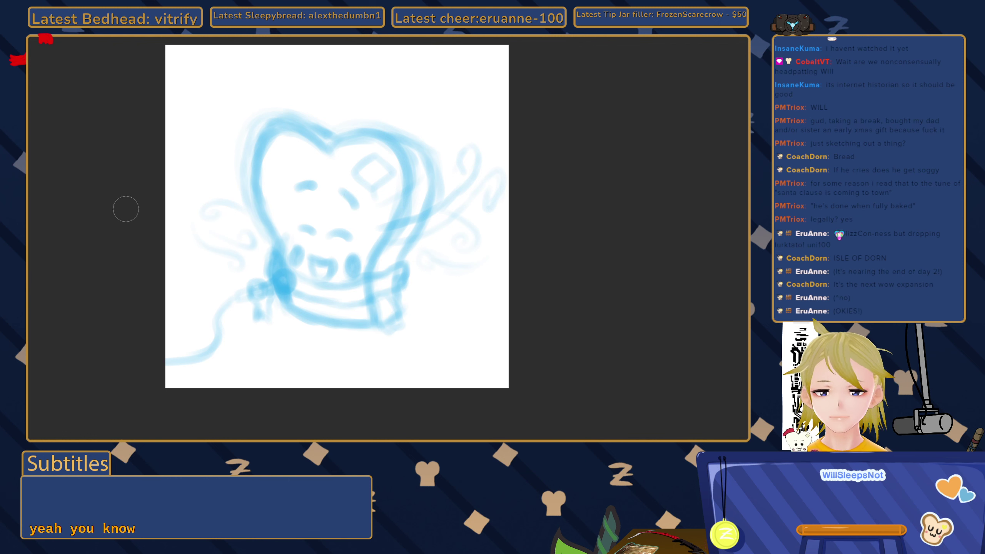
mouse_move(228, 176)
left_mouse_down()
mouse_move(231, 165)
mouse_move(237, 192)
left_mouse_up()
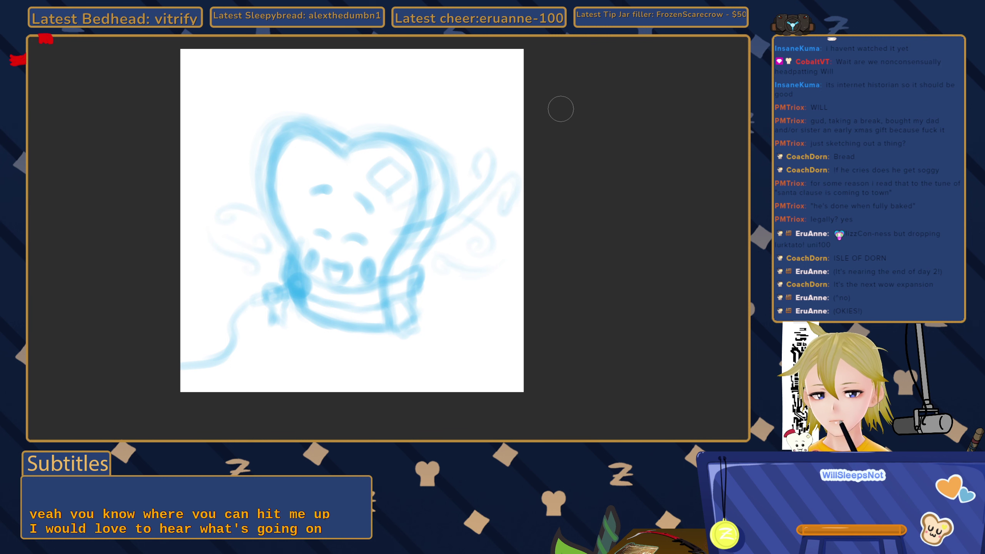
left_click_drag(395, 217, 387, 233)
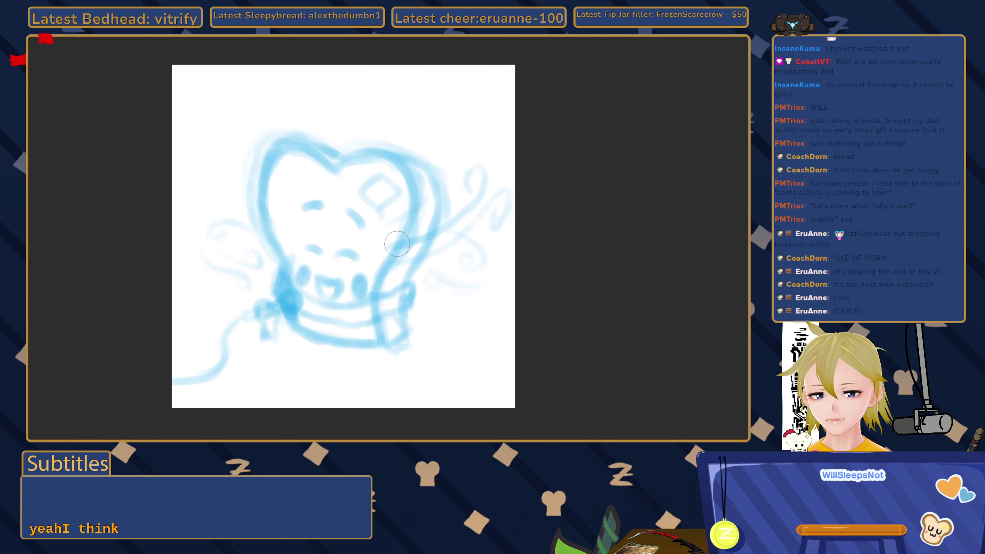
Try to sketch a wide flattened ring around the bread's middle, passing through the side swirls.
mouse_move(252, 229)
left_mouse_down()
mouse_move(209, 228)
mouse_move(210, 255)
mouse_move(244, 262)
left_mouse_up()
key("ctrl+z")
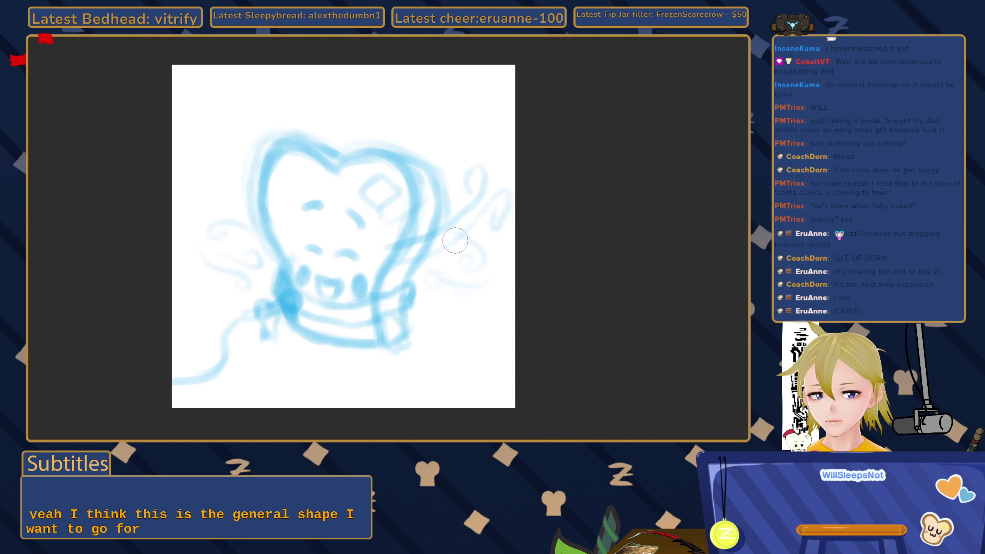
mouse_move(456, 240)
left_mouse_down()
mouse_move(492, 254)
mouse_move(459, 279)
mouse_move(296, 228)
mouse_move(234, 226)
mouse_move(202, 250)
mouse_move(230, 281)
mouse_move(358, 272)
left_mouse_up()
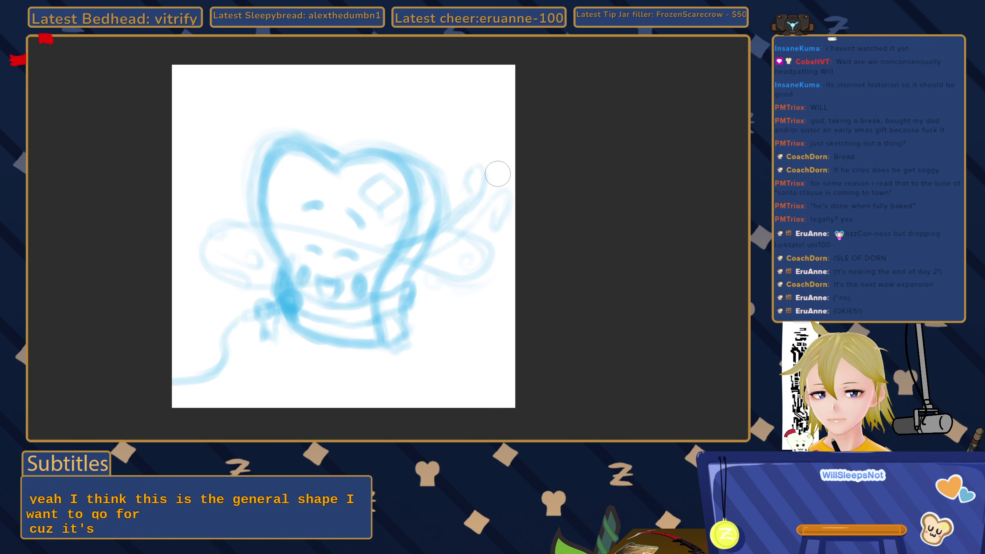
key("ctrl+z")
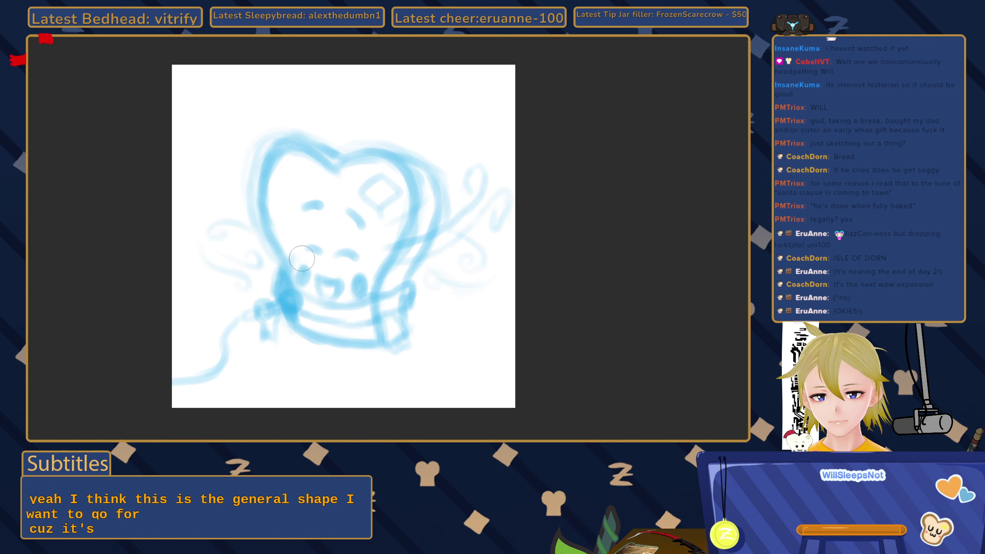
Switch to a thin black pen and ink a round outline over the knot at the scarf's left end.
left_click_drag(306, 256, 305, 265)
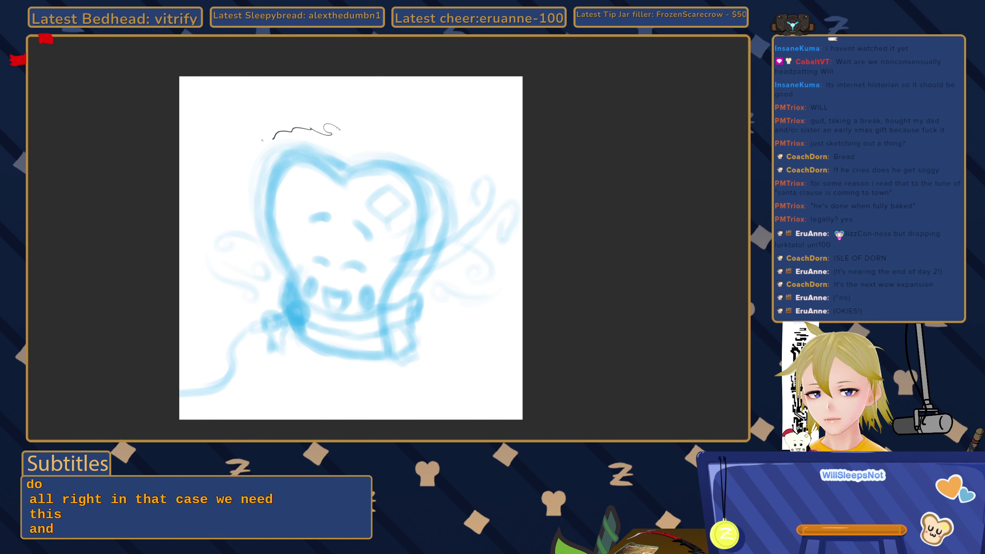
key("ctrl+z")
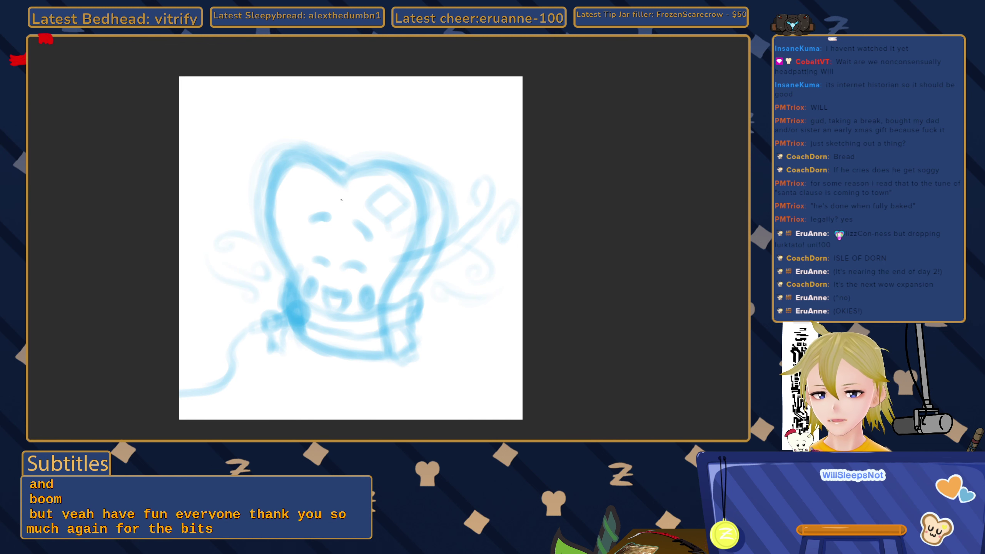
left_click_drag(341, 200, 355, 208)
scroll(358, 212, "up", 2)
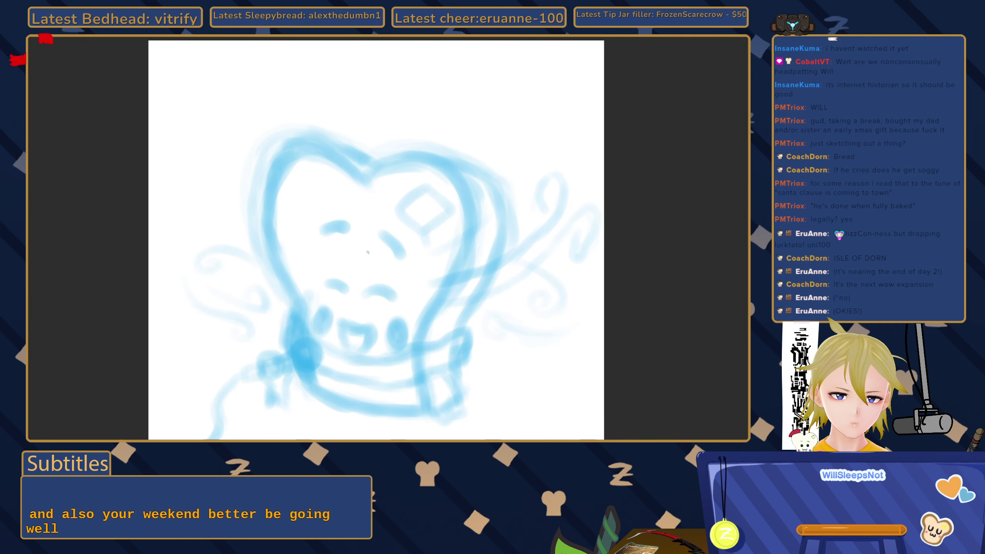
left_click_drag(369, 246, 383, 230)
left_click_drag(374, 264, 391, 279)
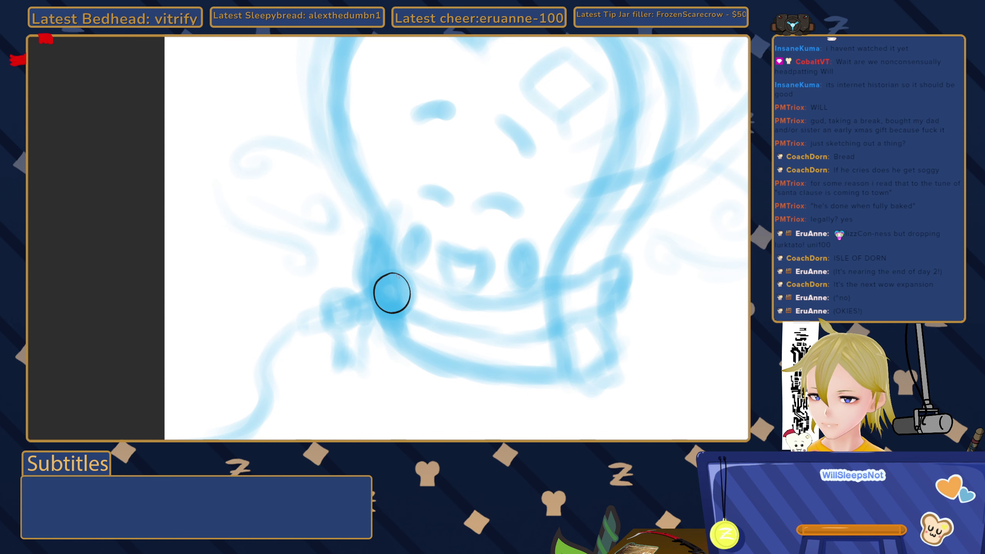
mouse_move(392, 293)
left_mouse_down()
mouse_move(445, 253)
mouse_move(429, 236)
left_mouse_up()
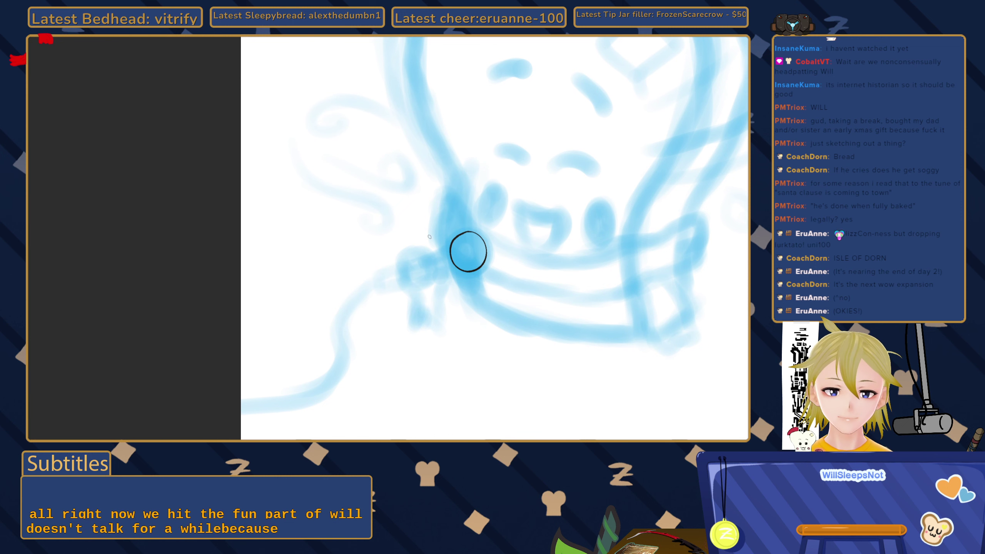
mouse_move(429, 236)
left_mouse_down()
mouse_move(434, 266)
mouse_move(451, 228)
left_mouse_up()
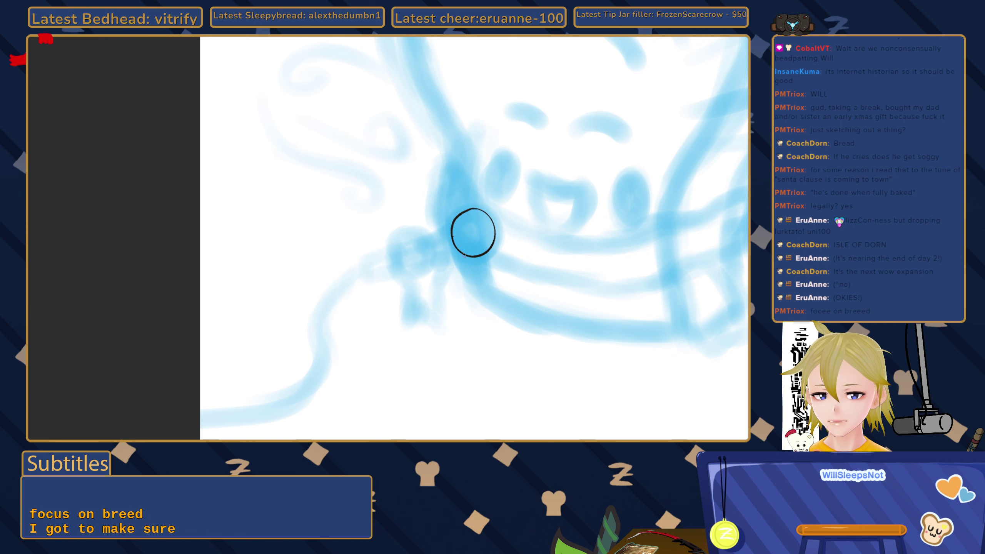
Ink a curved line inside the left part of the knot's round outline.
scroll(457, 247, "up", 1)
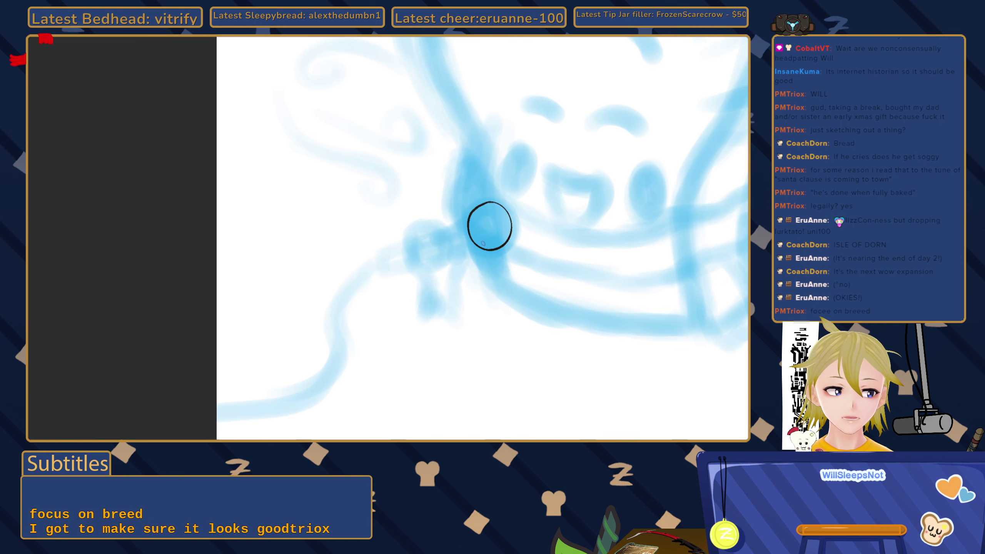
scroll(477, 239, "up", 1)
scroll(476, 240, "up", 1)
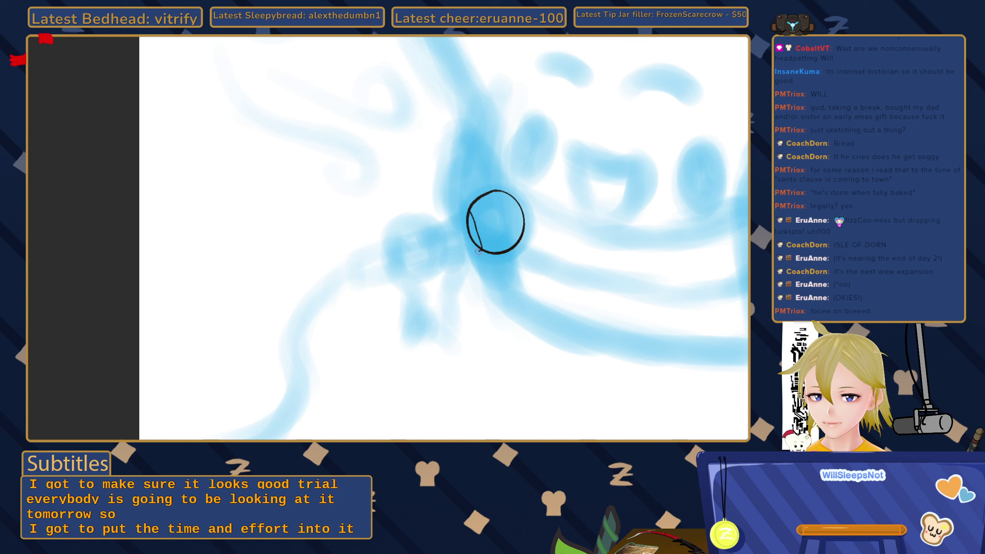
key("ctrl+z")
left_click_drag(471, 208, 486, 252)
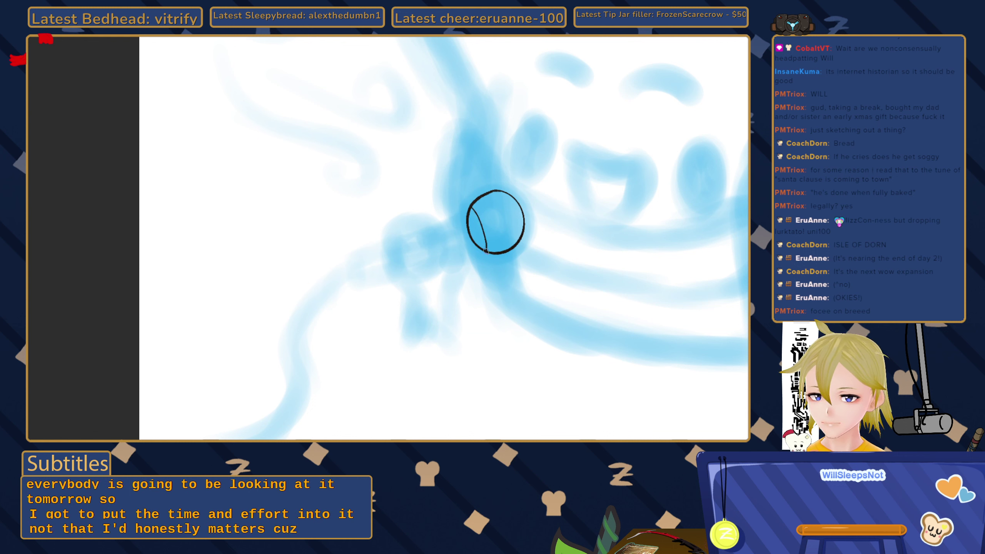
Ink a long, slightly curved line from the bottom of the knot leftward along the sketched strip.
left_click_drag(459, 258, 366, 279)
key("ctrl+z")
left_click_drag(485, 252, 373, 277)
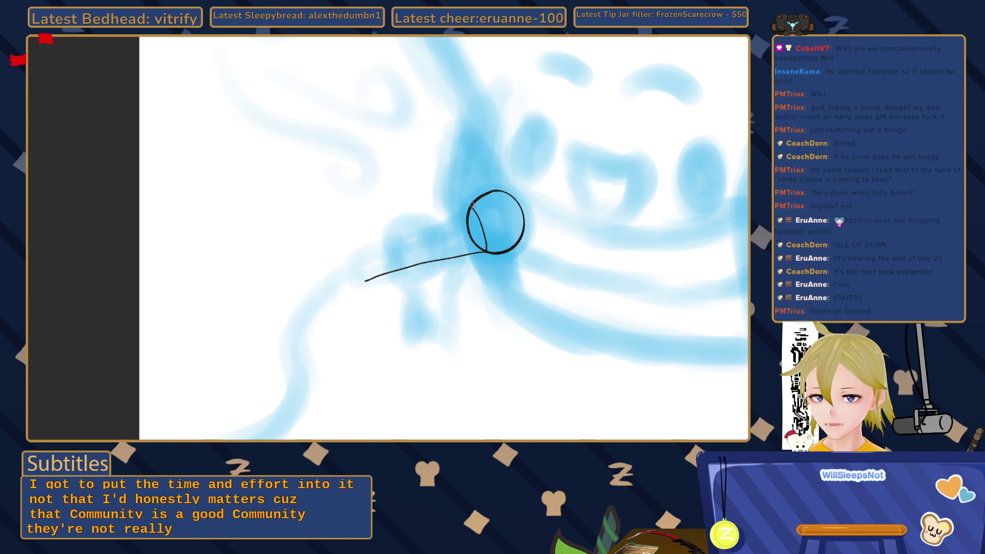
Ink the upper edge of the microphone handle and an oval closing the handle's left end.
left_click_drag(451, 215, 361, 246)
key("ctrl+z")
mouse_move(455, 219)
left_mouse_down()
mouse_move(355, 255)
mouse_move(362, 282)
mouse_move(349, 273)
mouse_move(361, 271)
mouse_move(358, 282)
mouse_move(348, 270)
mouse_move(357, 258)
mouse_move(364, 276)
mouse_move(358, 282)
mouse_move(353, 256)
left_mouse_up()
key("ctrl+z")
key("ctrl+z")
key("ctrl+z")
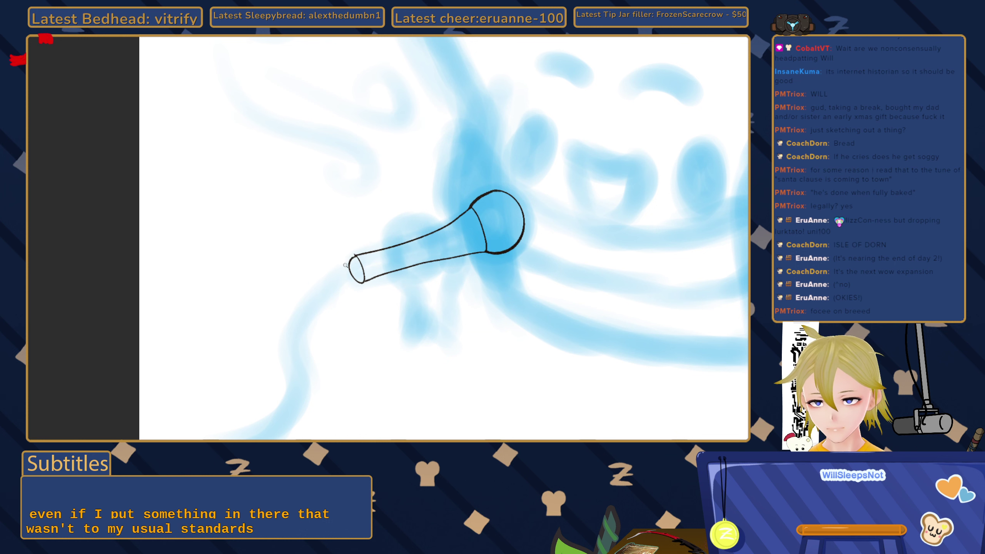
Erase the uneven upper part of the oval at the handle's end and redraw it as a closed curve.
scroll(345, 265, "up", 3)
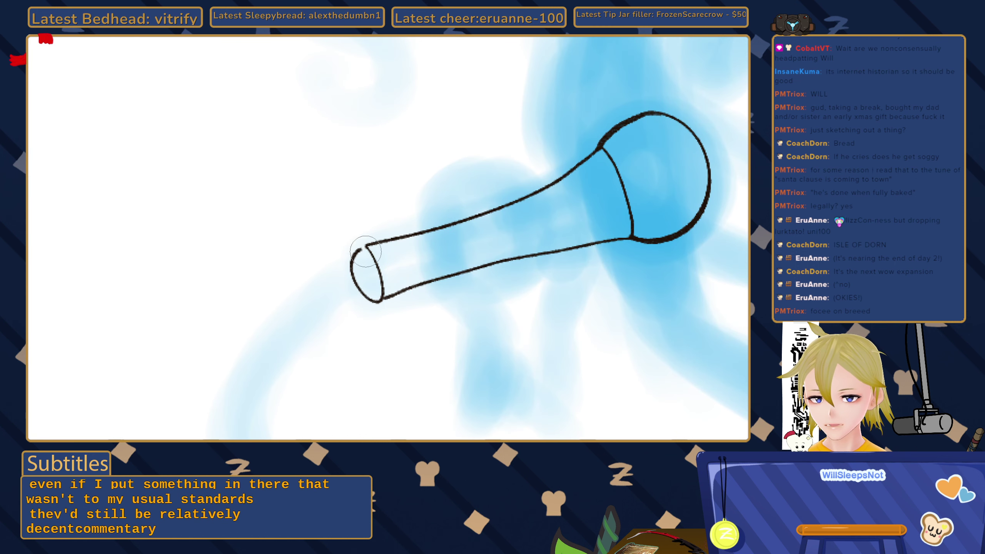
left_click_drag(352, 259, 364, 248)
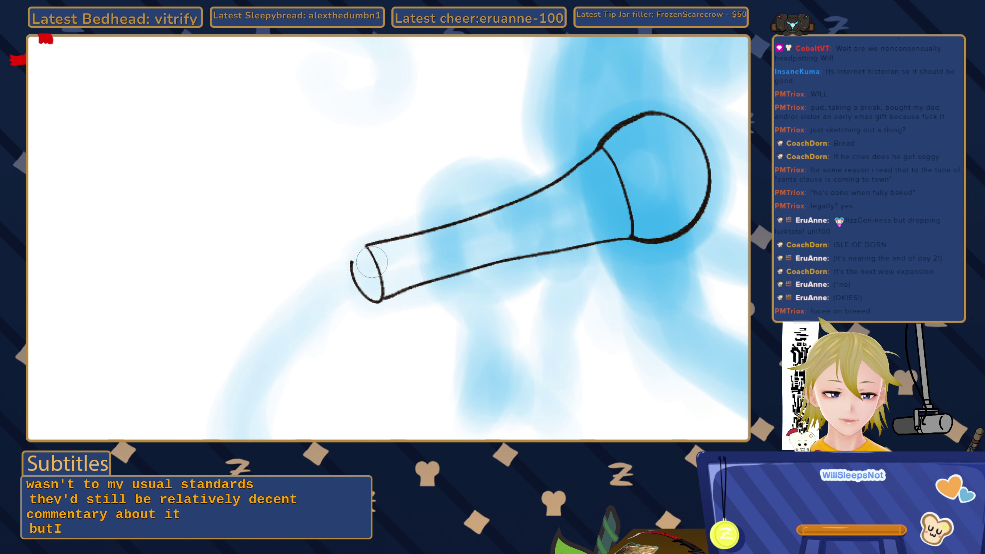
key("e")
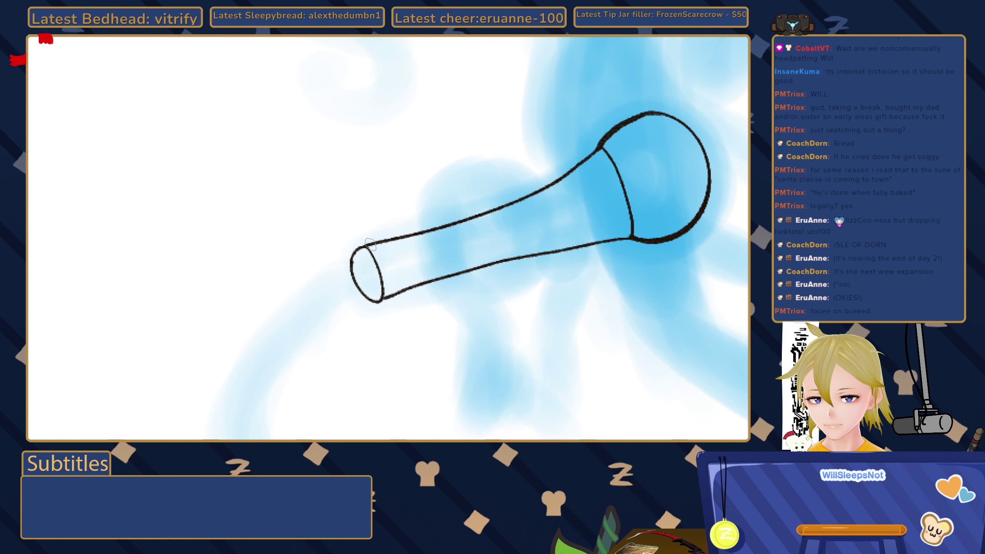
Reduce the brush size, ink a short narrow connector protruding from the handle's end, and erase the overlapping oval line.
scroll(356, 244, "down", 3)
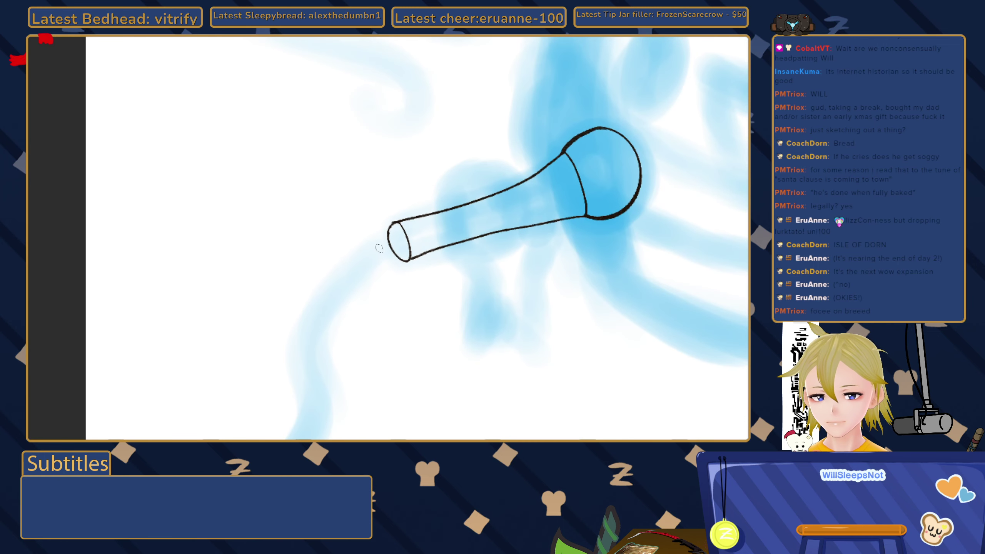
scroll(388, 222, "up", 4)
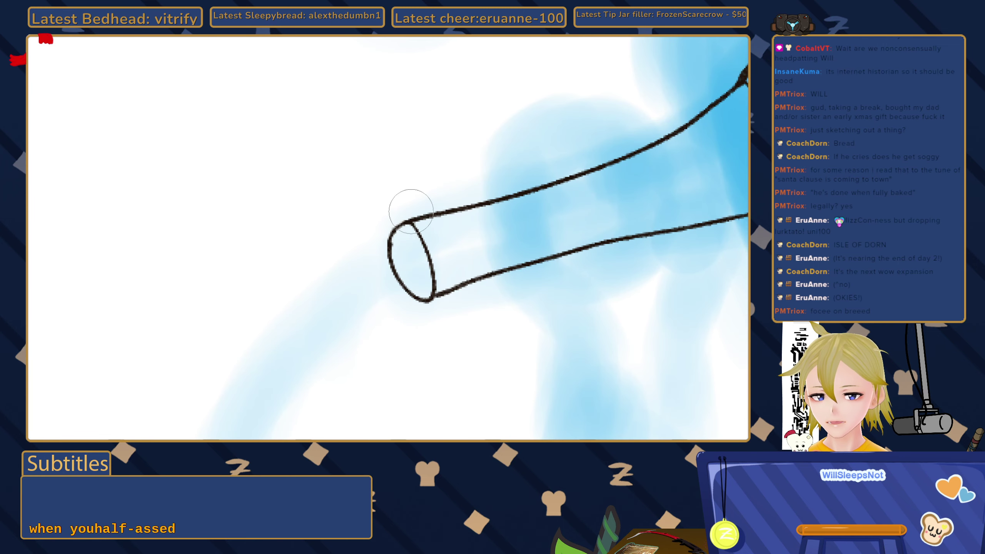
scroll(378, 234, "down", 2)
left_click_drag(362, 242, 387, 227)
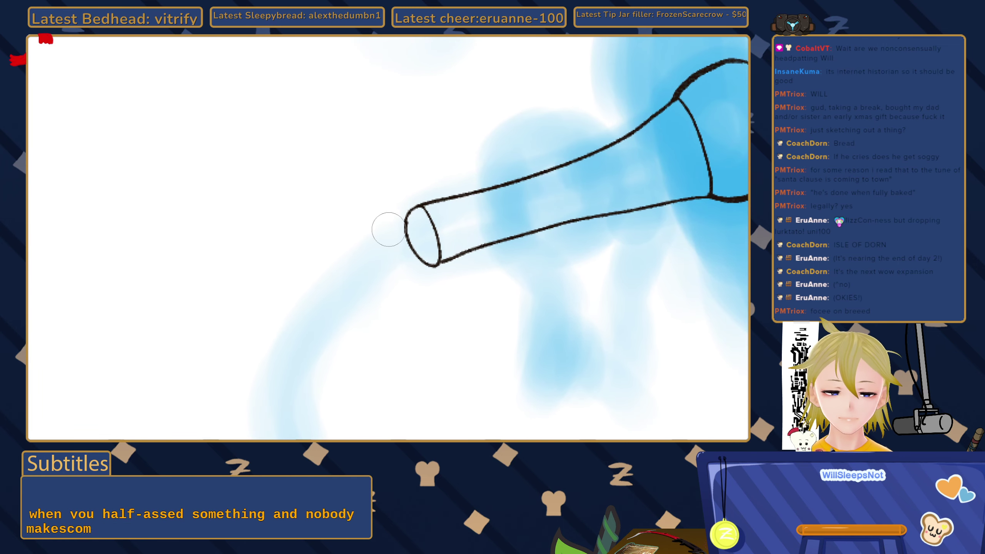
key("[")
key("[")
key("[")
key("[")
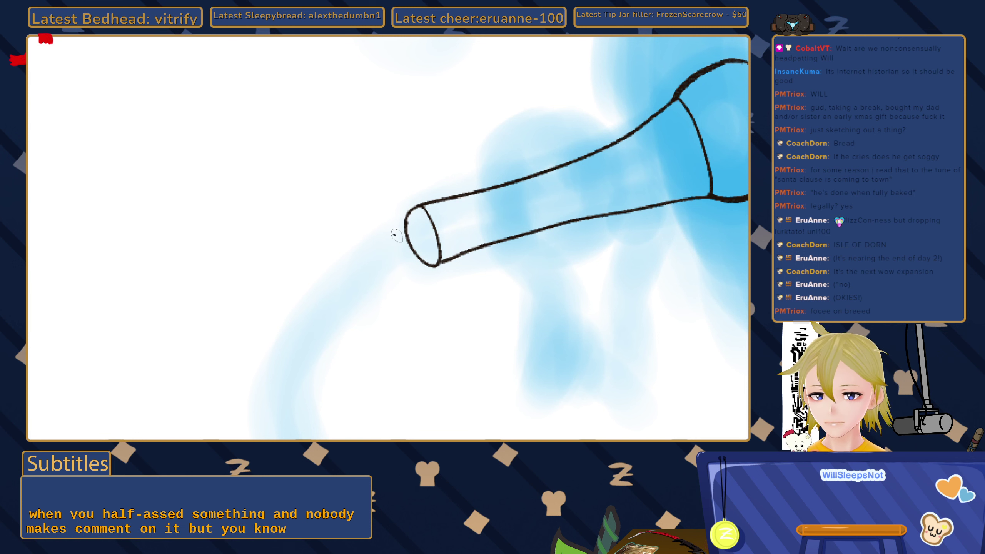
left_click_drag(387, 256, 391, 235)
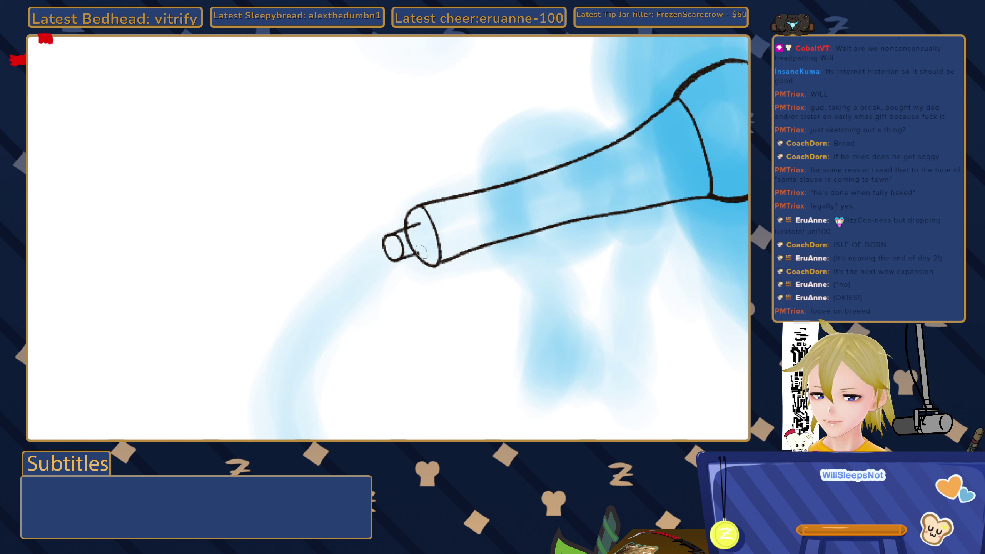
mouse_move(422, 252)
left_mouse_down()
mouse_move(430, 237)
mouse_move(411, 233)
left_mouse_up()
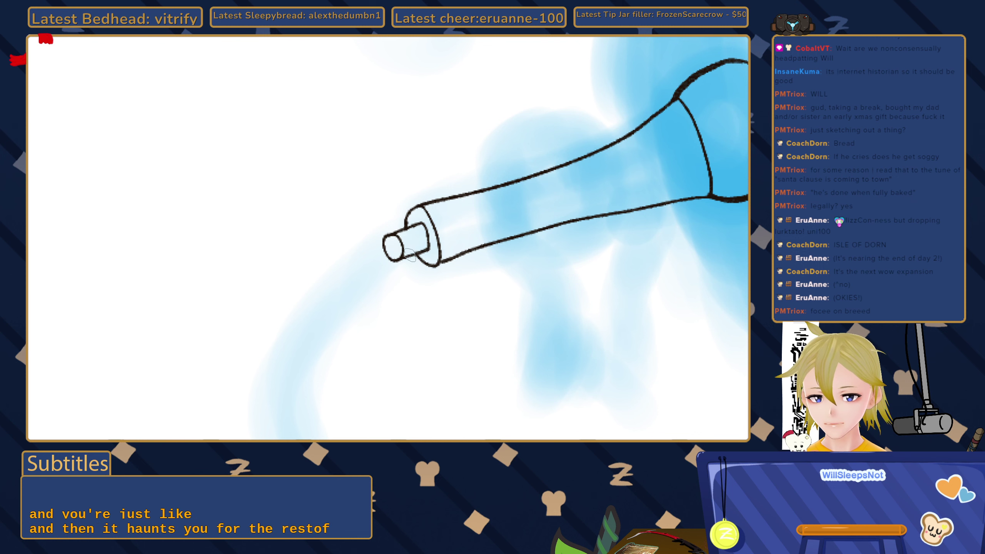
Try to ink both edges of the microphone cable from the connector along the sketched strip to the canvas's left edge.
scroll(408, 254, "down", 4)
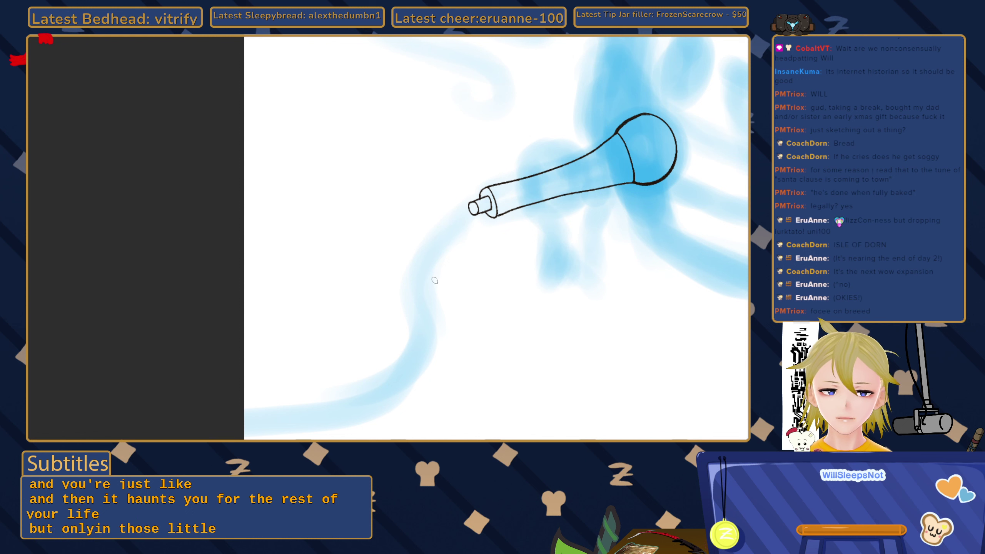
scroll(399, 236, "down", 2)
scroll(404, 232, "up", 3)
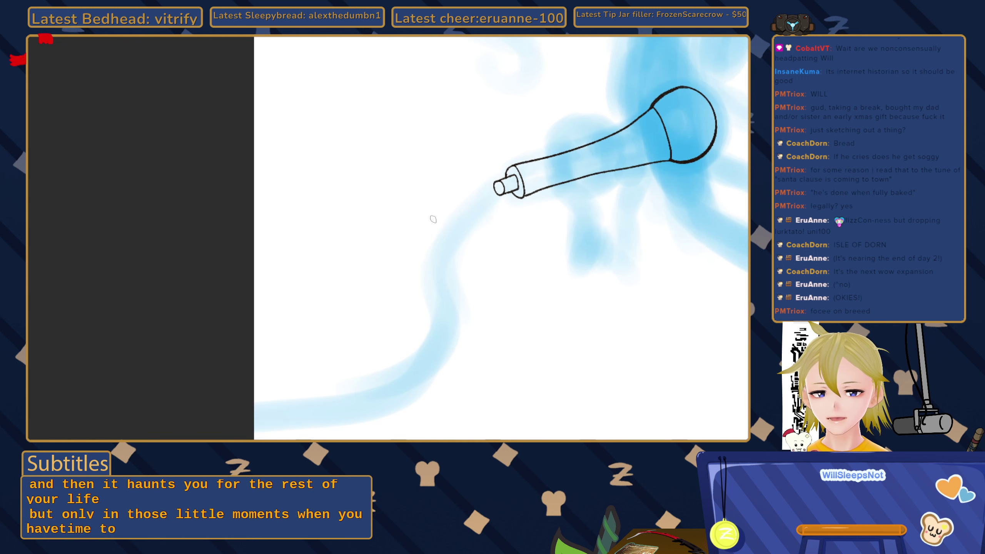
scroll(416, 227, "down", 2)
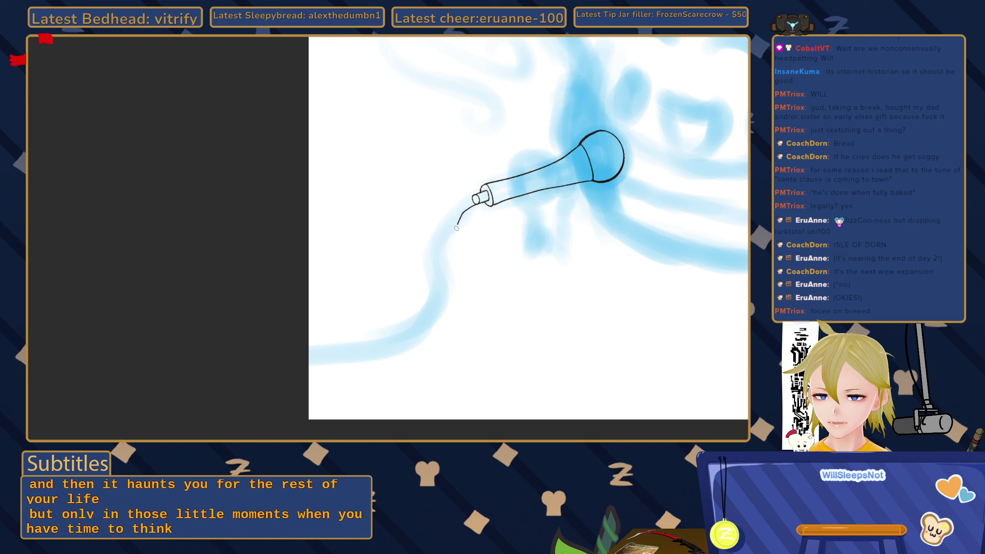
mouse_move(460, 309)
left_mouse_down()
mouse_move(450, 335)
mouse_move(411, 356)
mouse_move(281, 363)
left_mouse_up()
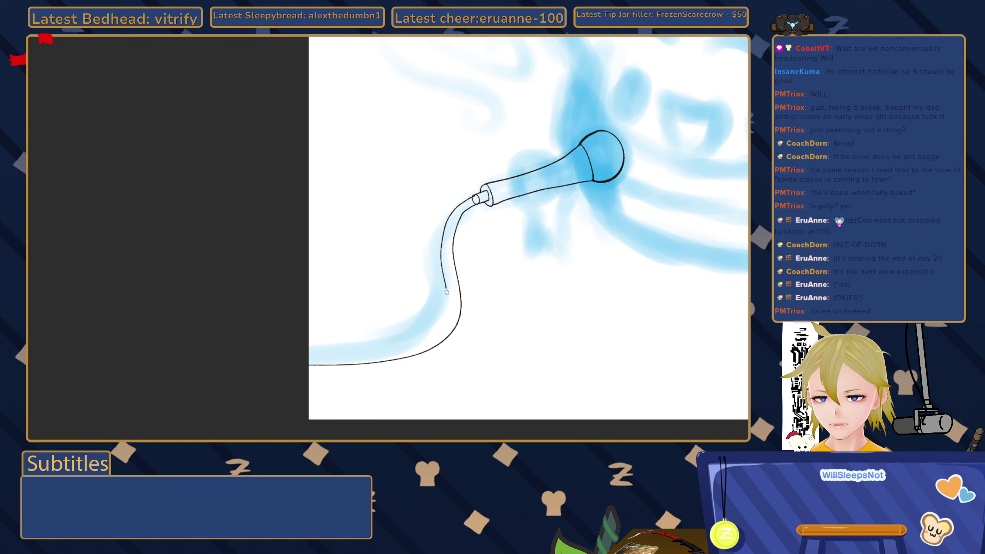
left_click_drag(394, 350, 318, 355)
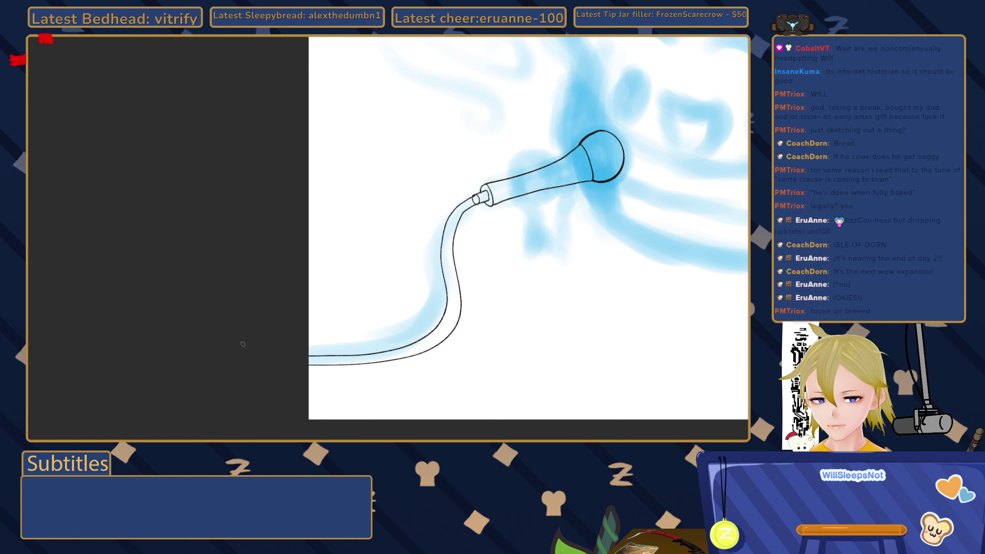
key("ctrl+z")
key("ctrl+z")
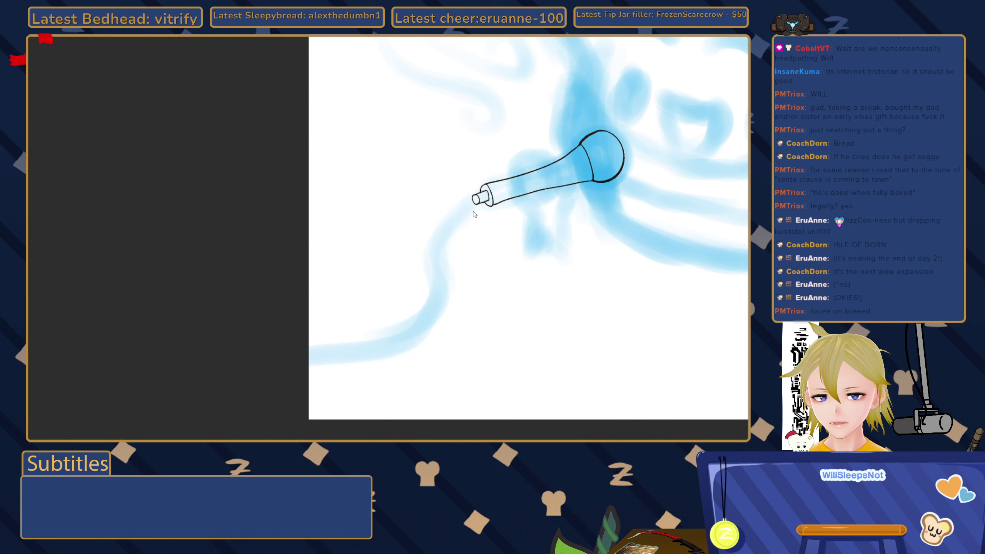
Ink a small round cable opening inside the end face of the connector.
scroll(480, 205, "up", 3)
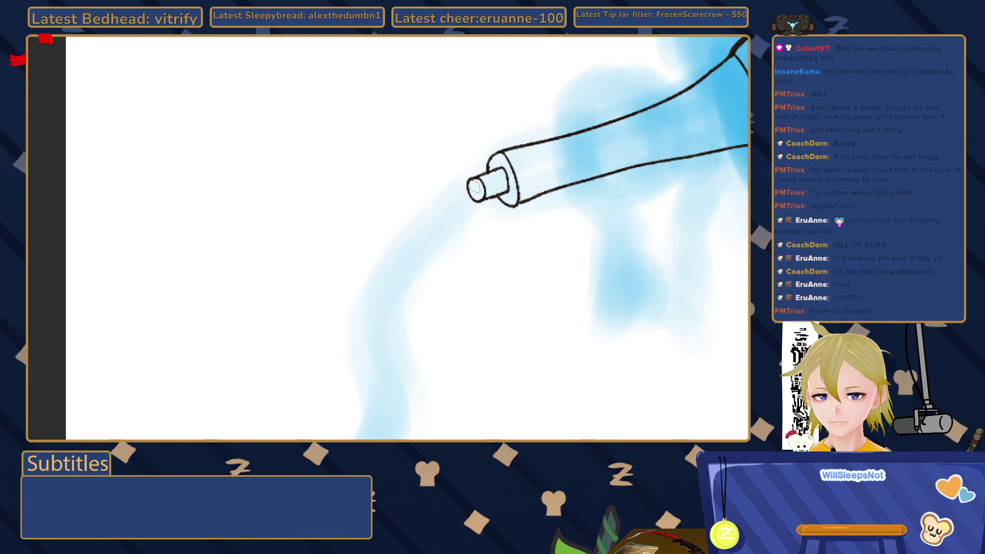
mouse_move(474, 185)
left_mouse_down()
mouse_move(473, 203)
mouse_move(503, 197)
left_mouse_up()
scroll(475, 192, "down", 5)
scroll(475, 196, "up", 3)
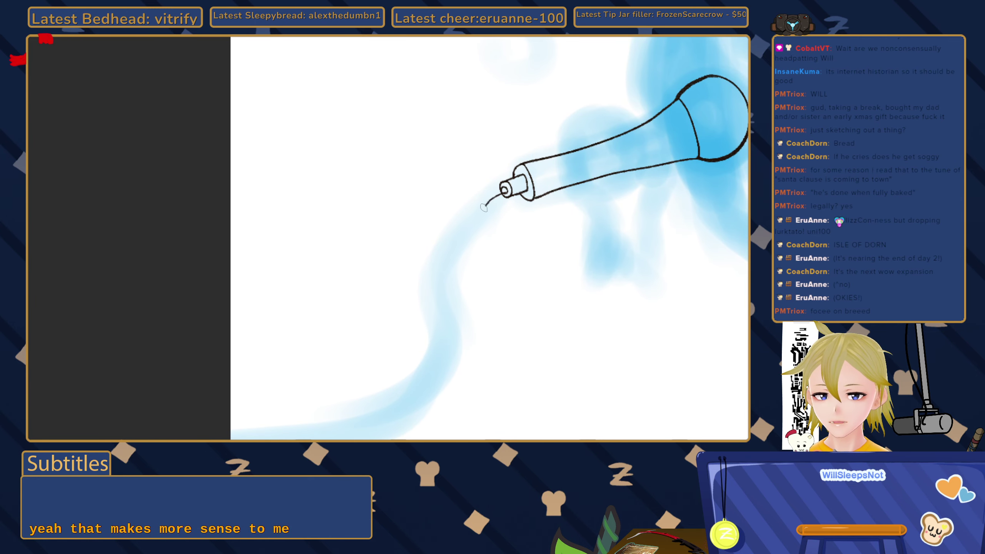
Ink the cable's lower edge as one long S-curve from the connector along the sketched strip to the canvas's left edge.
mouse_move(484, 207)
left_mouse_down()
mouse_move(452, 267)
mouse_move(449, 350)
mouse_move(436, 382)
left_mouse_up()
key("ctrl+z")
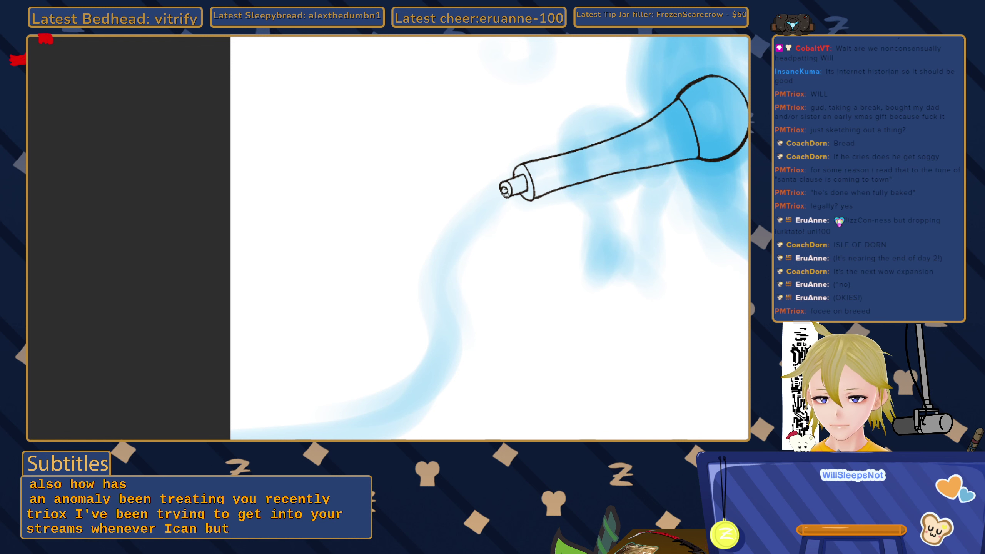
mouse_move(504, 194)
left_mouse_down()
mouse_move(470, 213)
mouse_move(445, 261)
mouse_move(455, 355)
mouse_move(431, 397)
mouse_move(386, 425)
mouse_move(324, 437)
left_mouse_up()
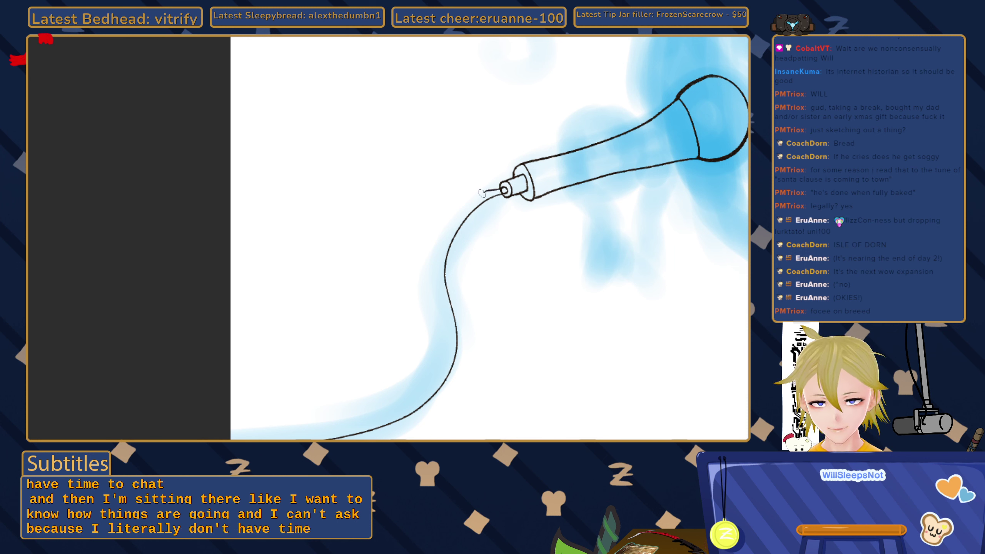
key("ctrl+z")
left_click_drag(473, 199, 467, 192)
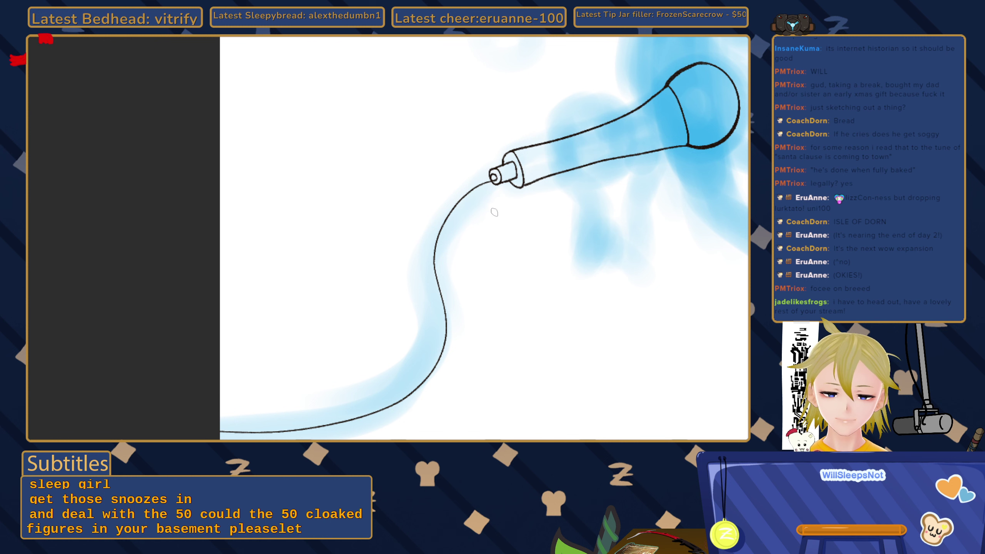
Ink the cable's upper edge parallel to the lower one, from the connector to the canvas's left edge.
left_click_drag(480, 175, 516, 161)
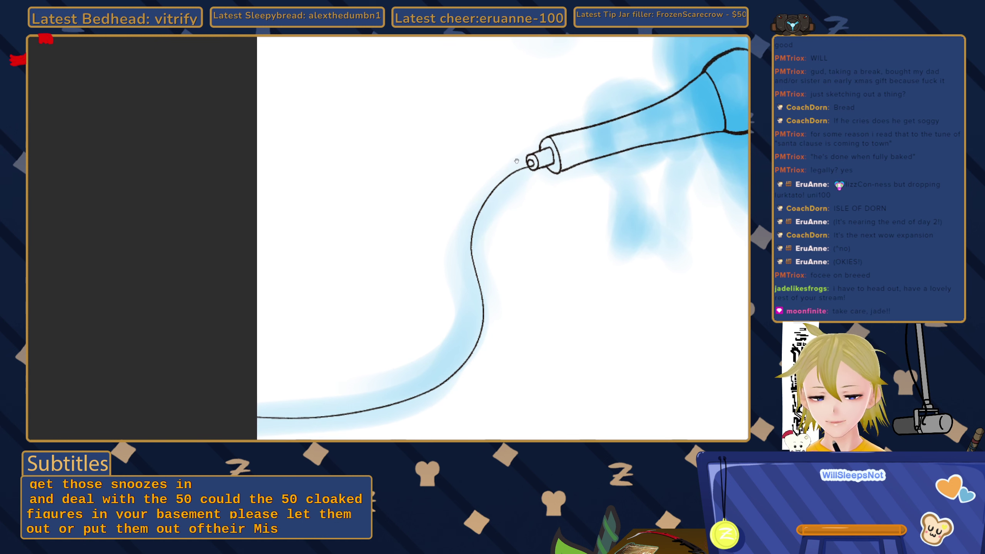
scroll(567, 177, "down", 2)
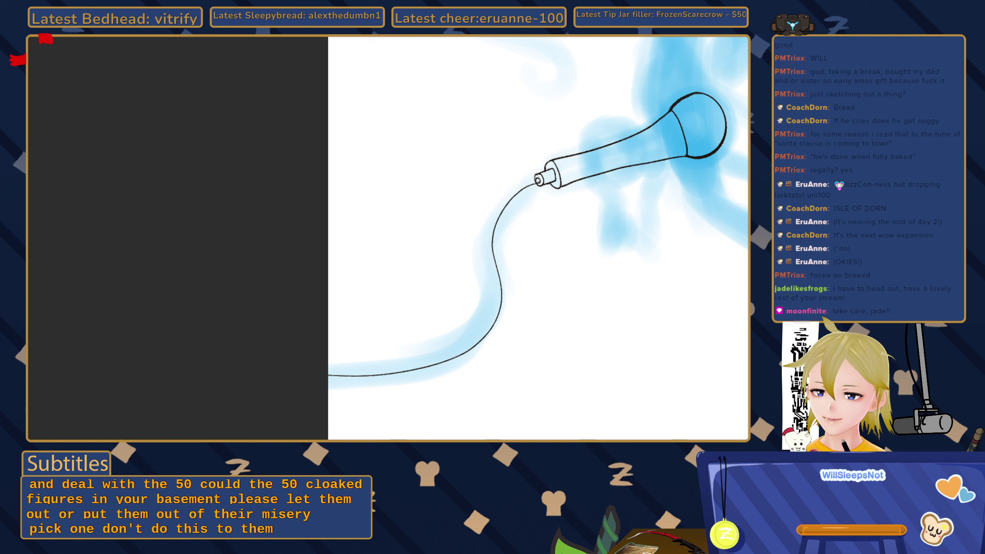
mouse_move(536, 181)
left_mouse_down()
mouse_move(483, 234)
mouse_move(491, 283)
mouse_move(479, 327)
mouse_move(424, 367)
mouse_move(350, 380)
left_mouse_up()
key("ctrl+z")
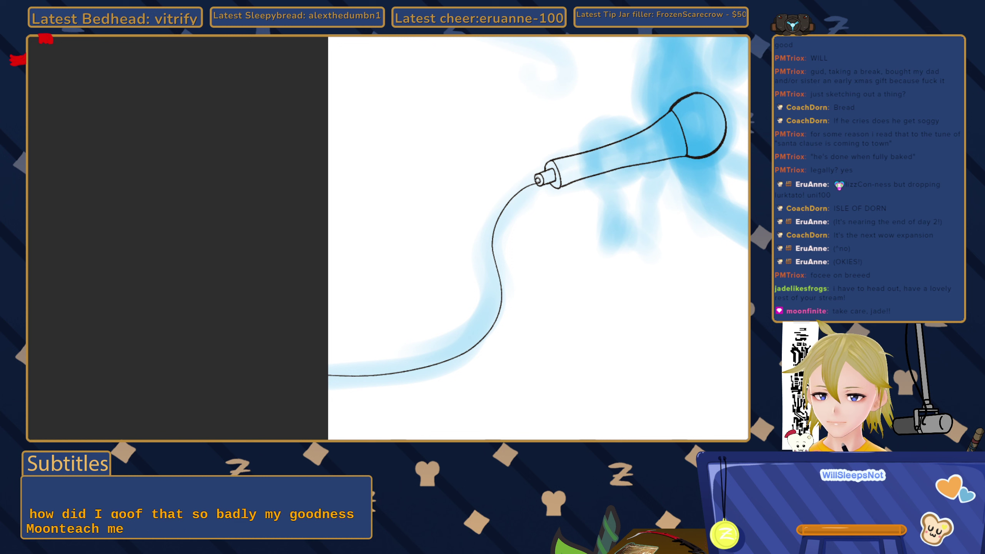
left_click_drag(538, 180, 497, 201)
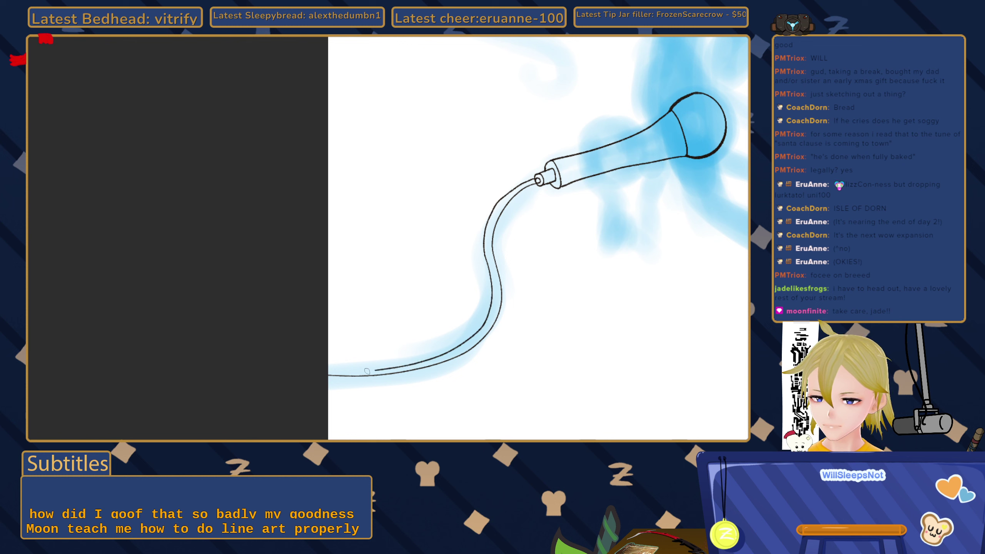
Erase the left end of the cable's upper edge and redraw it with more even spacing from the lower edge.
scroll(313, 379, "up", 5)
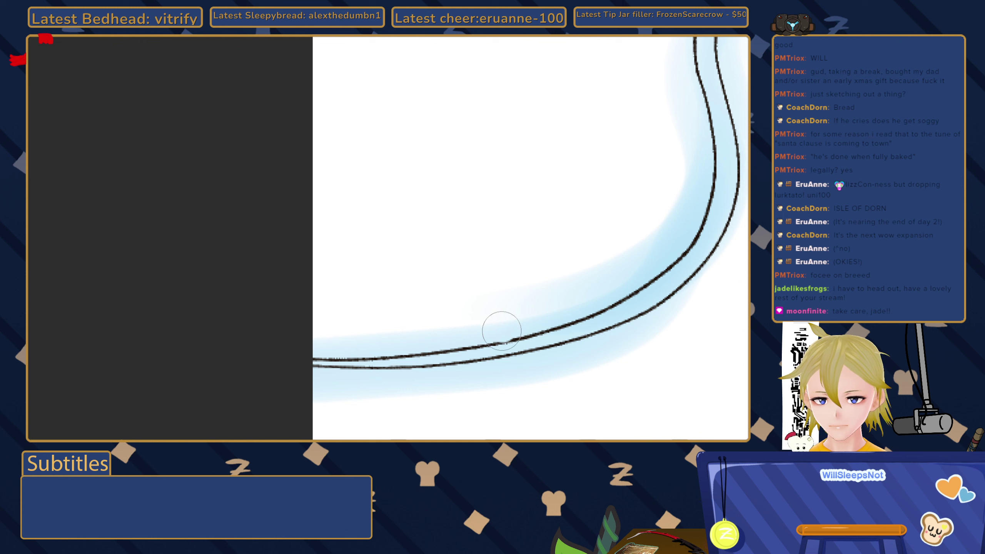
mouse_move(501, 330)
left_mouse_down()
mouse_move(400, 336)
mouse_move(413, 341)
mouse_move(395, 345)
mouse_move(281, 340)
left_mouse_up()
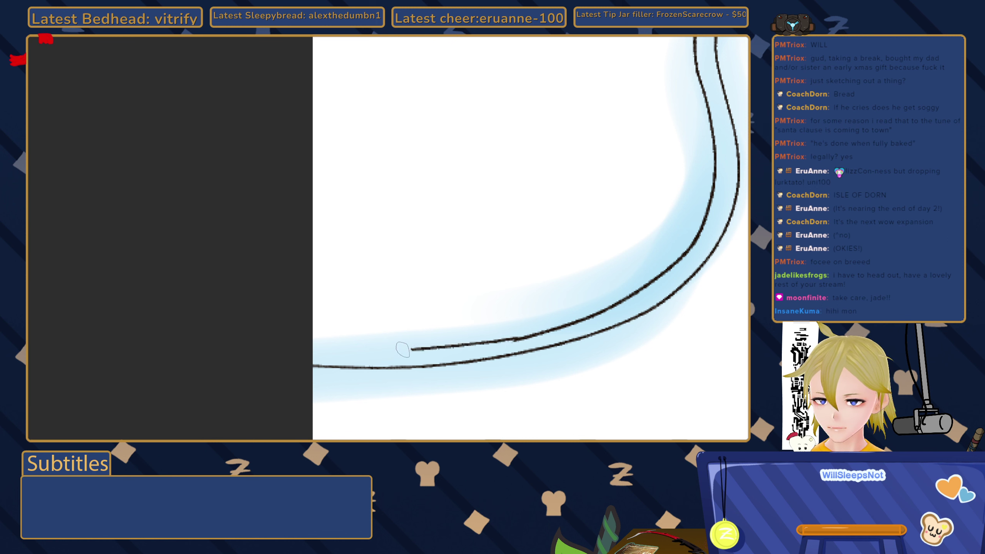
left_click_drag(402, 349, 337, 349)
key("ctrl+z")
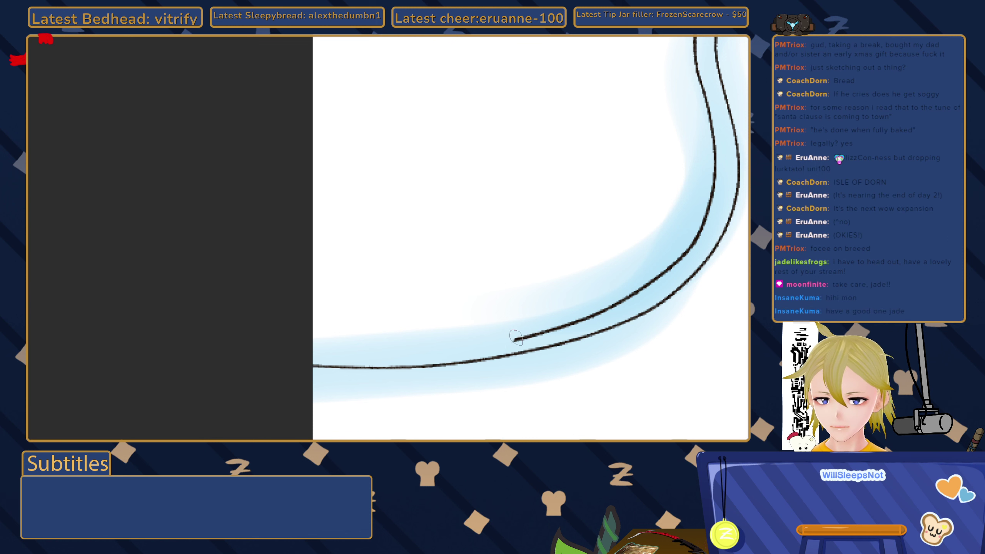
mouse_move(491, 345)
left_mouse_down()
mouse_move(358, 352)
mouse_move(273, 340)
left_mouse_up()
left_click_drag(491, 262, 462, 270)
scroll(462, 270, "down", 5)
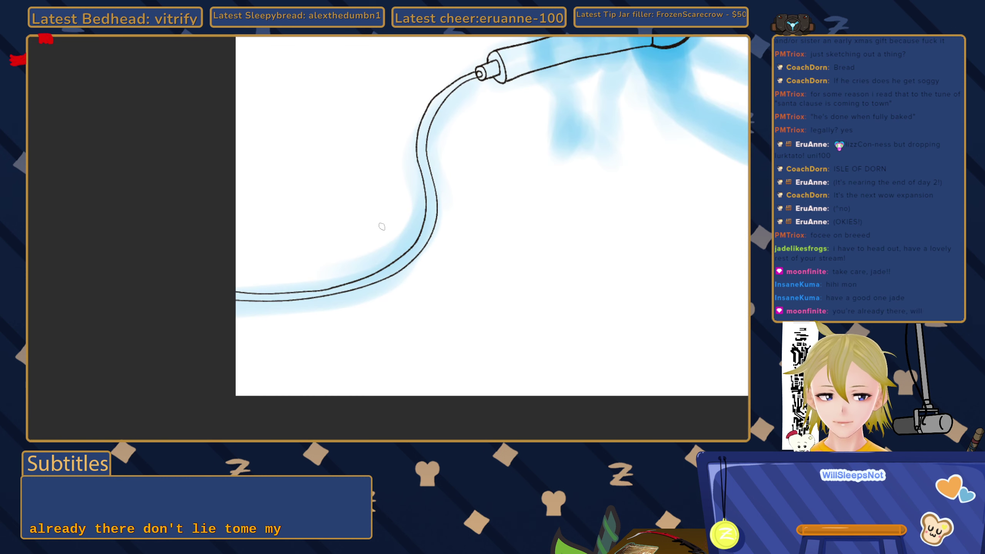
Erase the kinked stretch of the cable's upper edge between the connector and the first bend.
scroll(380, 222, "up", 5)
scroll(405, 240, "down", 2)
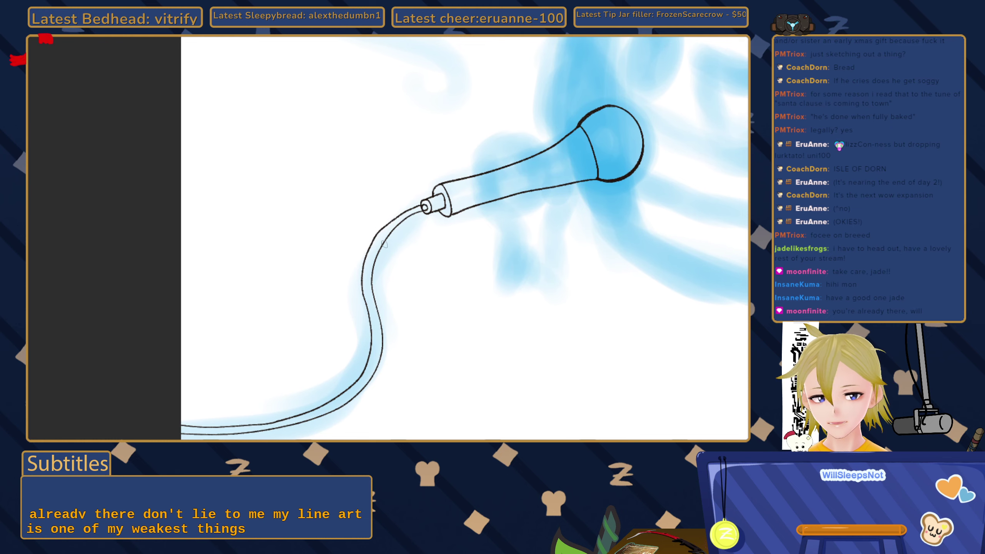
scroll(460, 190, "up", 5)
scroll(461, 190, "up", 3)
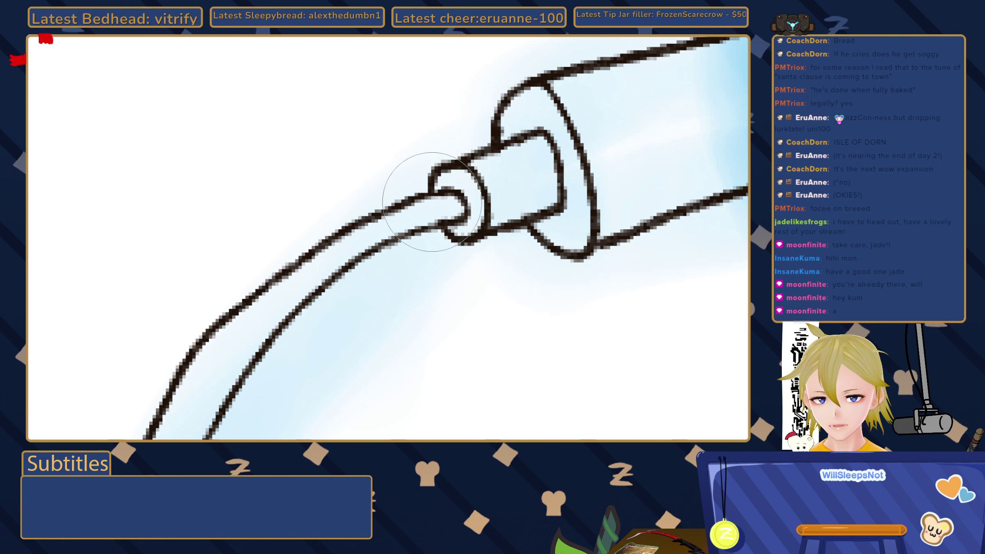
scroll(442, 218, "down", 8)
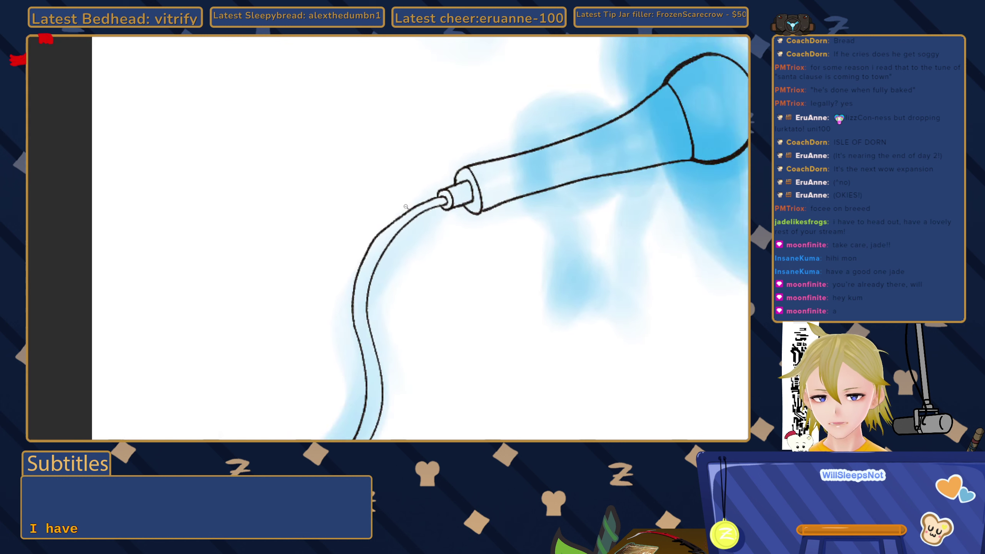
scroll(409, 199, "up", 5)
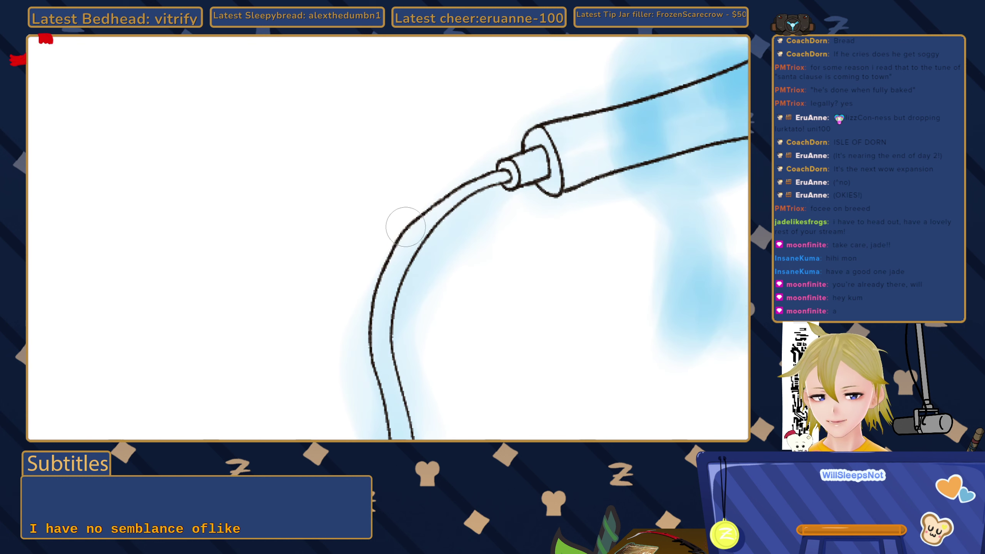
left_click_drag(402, 220, 481, 150)
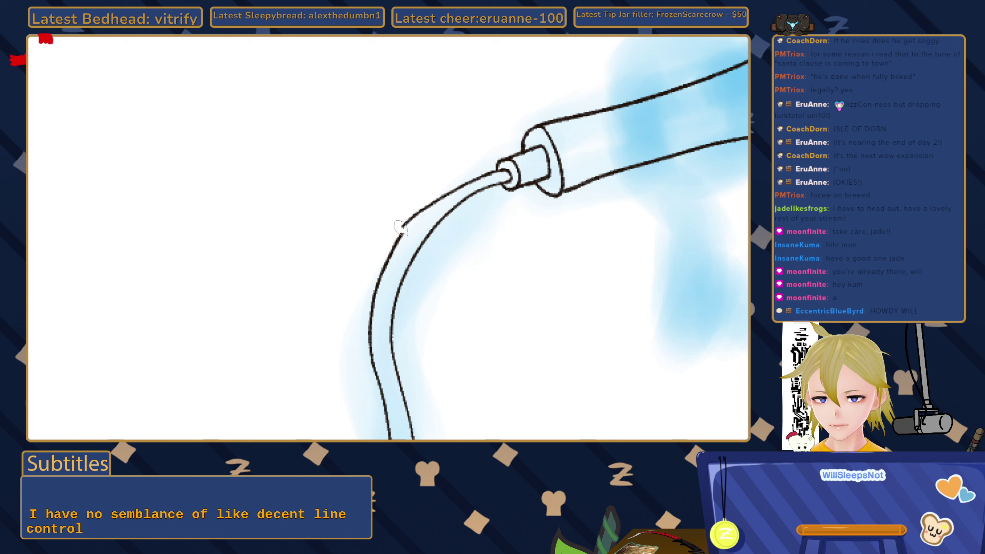
left_click_drag(404, 222, 490, 173)
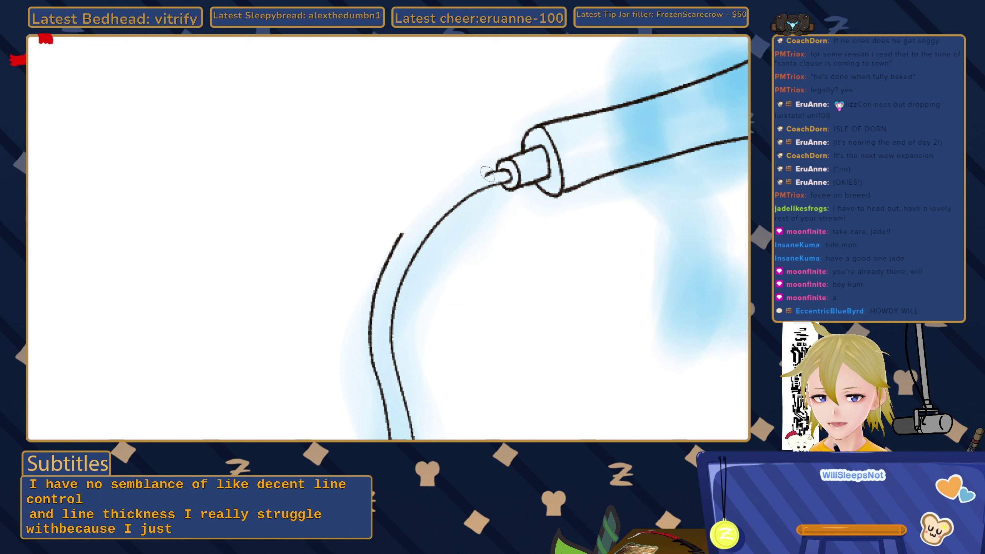
Redraw the missing stretch of the cable's upper edge as a rounder curve from the connector to the remaining line.
left_click_drag(500, 171, 490, 172)
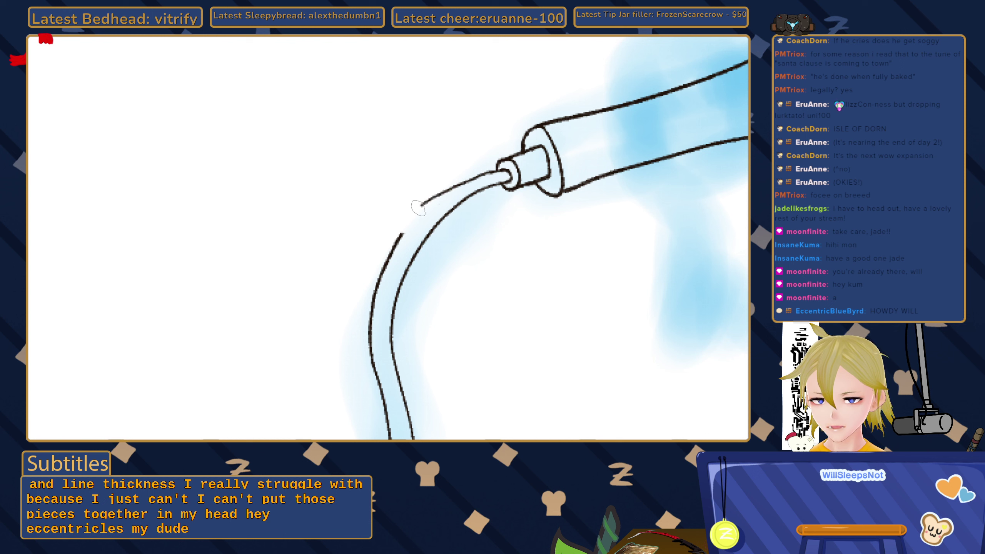
key("ctrl+z")
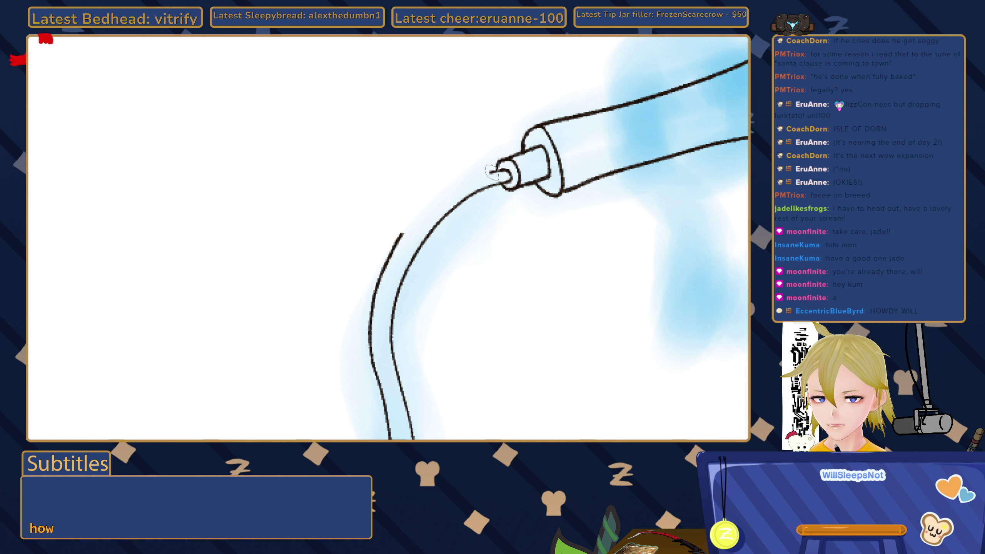
mouse_move(492, 172)
left_mouse_down()
mouse_move(461, 180)
mouse_move(400, 232)
left_mouse_up()
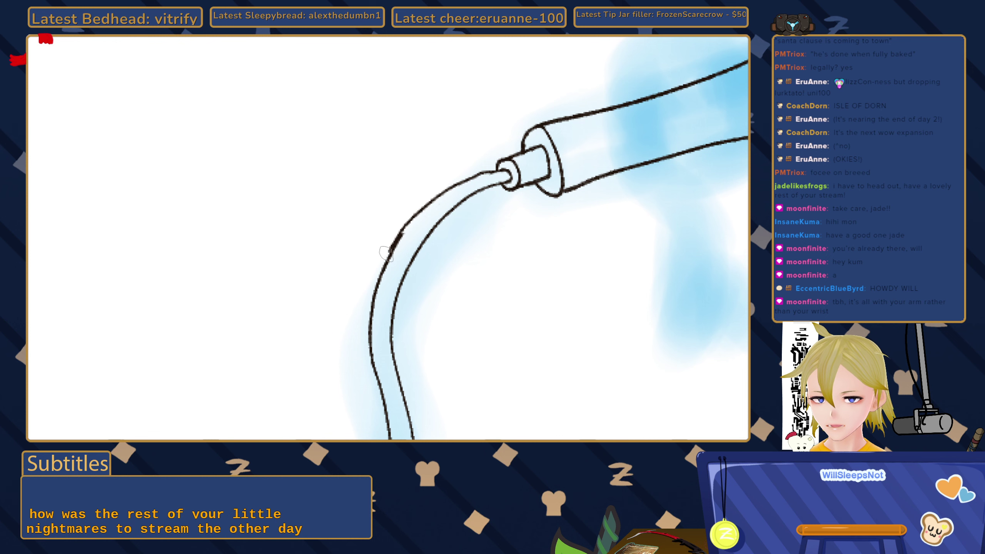
scroll(401, 235, "up", 2)
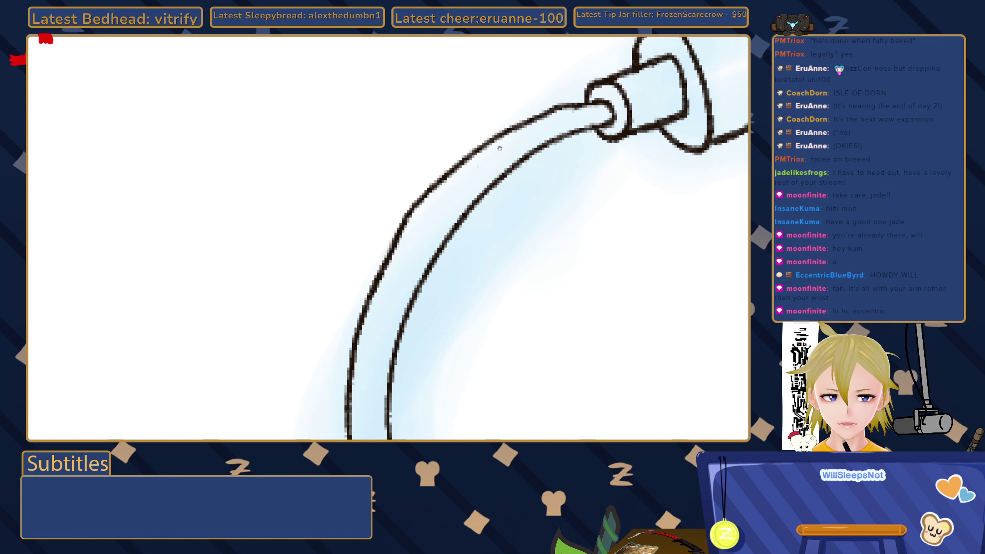
left_click_drag(498, 159, 435, 146)
scroll(435, 146, "down", 2)
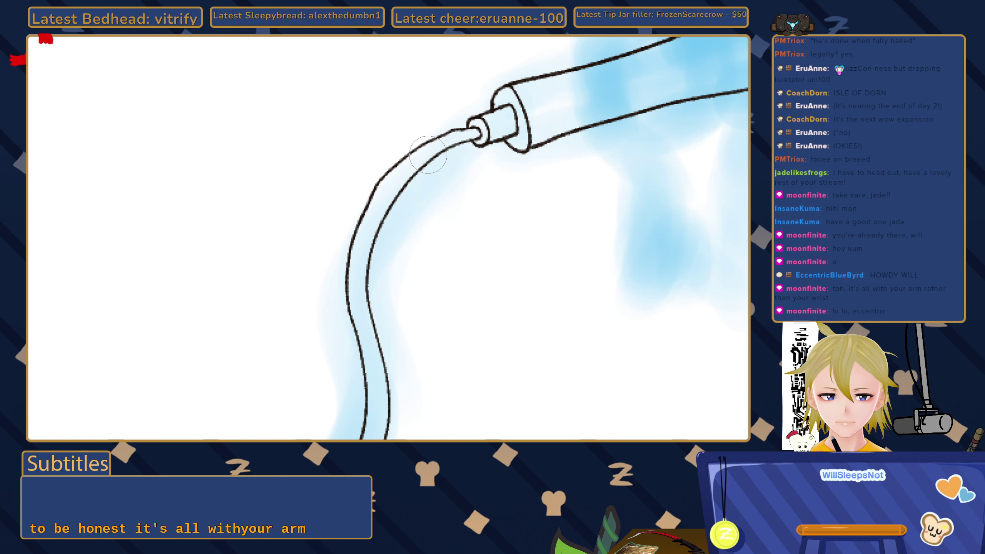
scroll(423, 148, "down", 3)
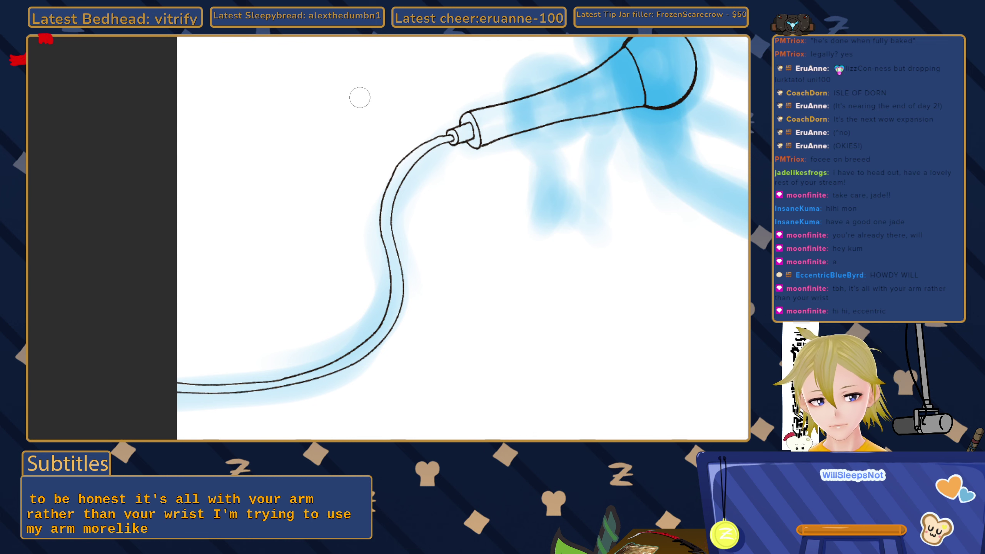
mouse_move(490, 188)
left_mouse_down()
mouse_move(369, 220)
mouse_move(479, 216)
mouse_move(458, 238)
left_mouse_up()
scroll(473, 205, "down", 3)
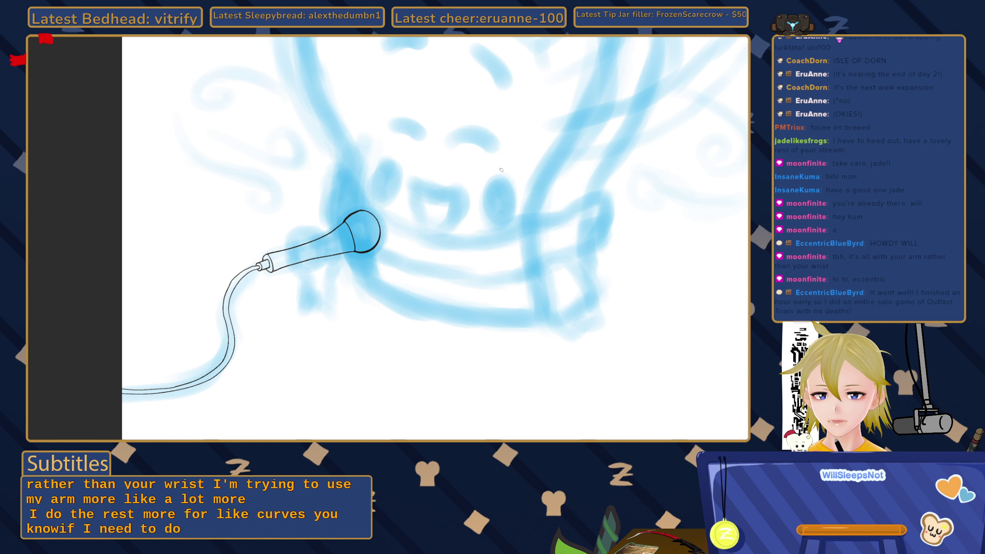
key("ctrl+z")
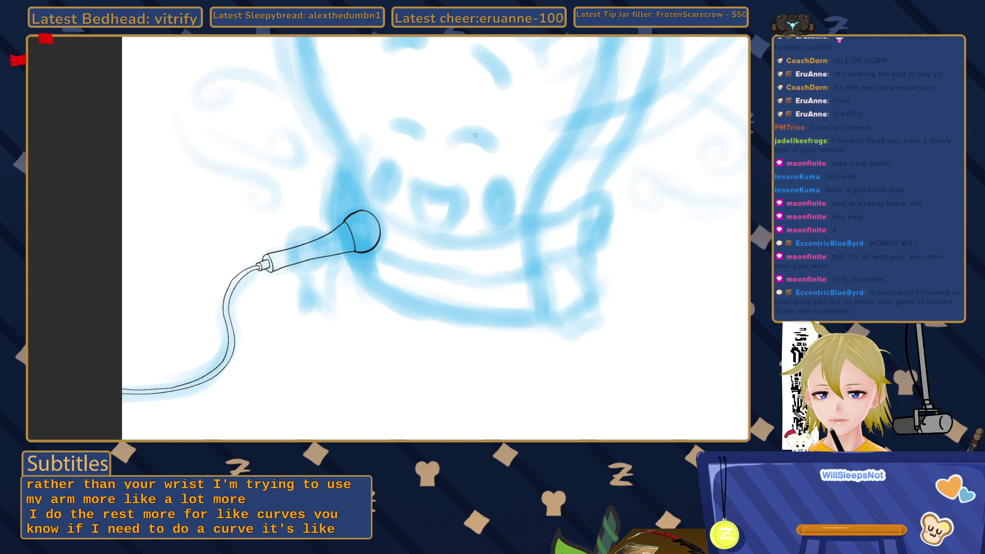
mouse_move(507, 154)
left_mouse_down()
mouse_move(451, 219)
mouse_move(392, 331)
left_mouse_up()
key("ctrl+z")
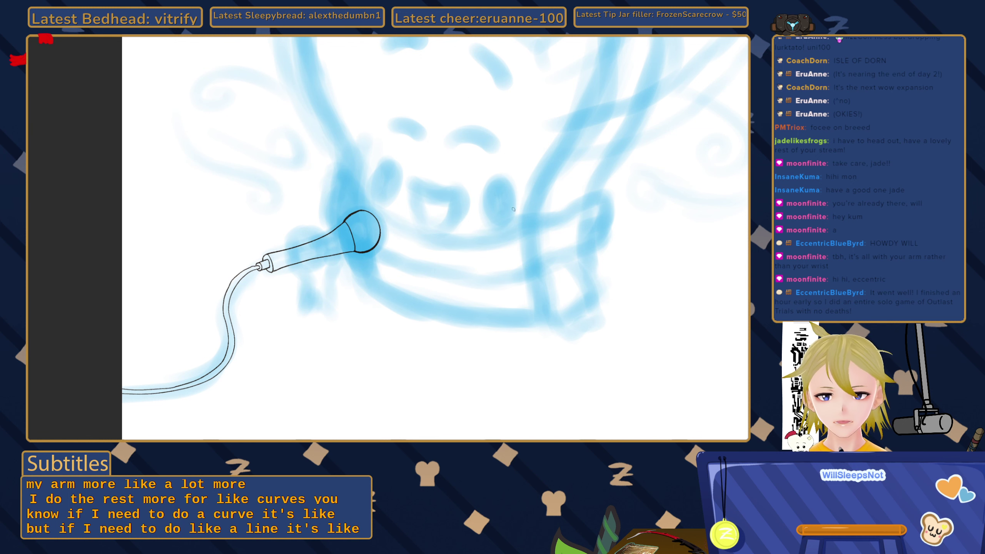
left_click_drag(515, 208, 493, 225)
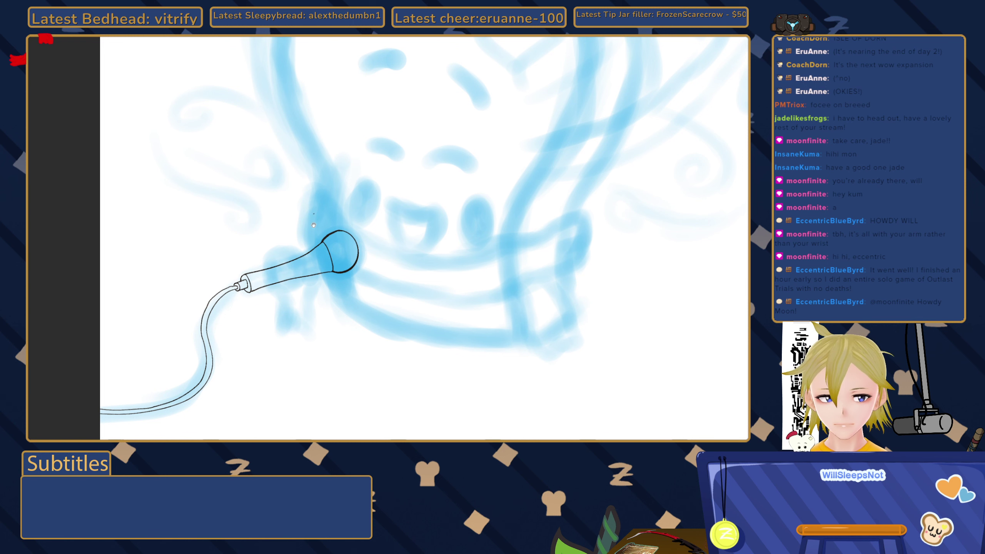
left_click_drag(313, 225, 289, 212)
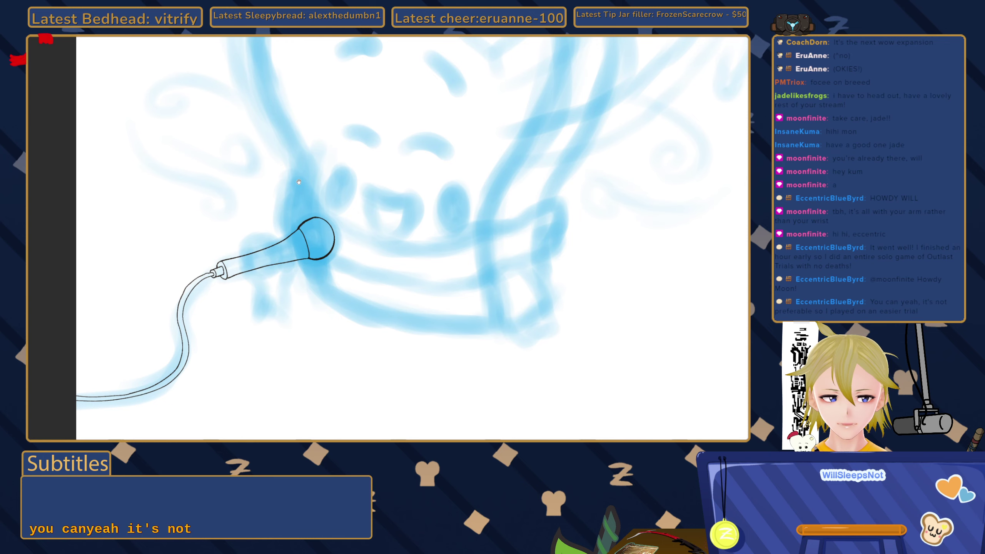
left_click_drag(298, 182, 297, 222)
scroll(313, 199, "down", 2)
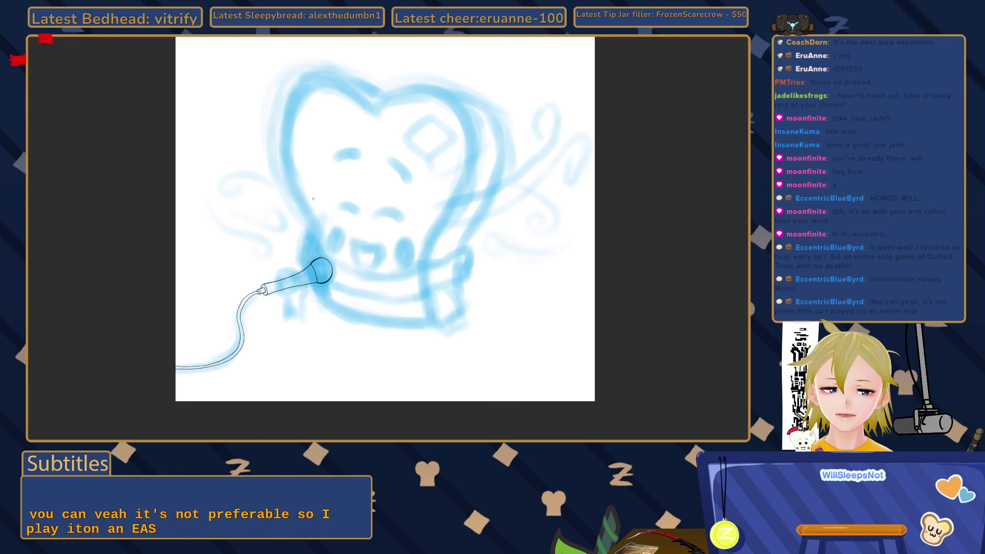
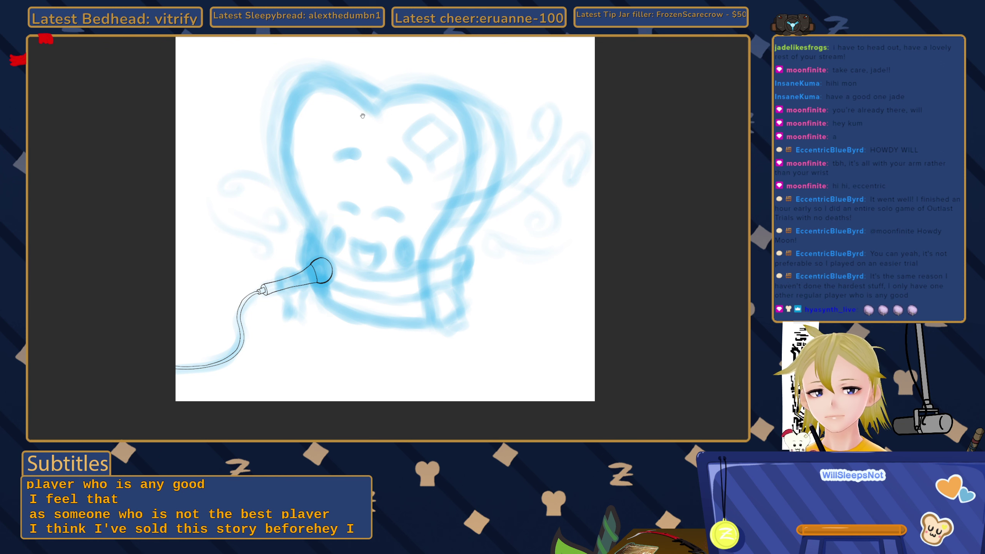
left_click_drag(362, 116, 373, 139)
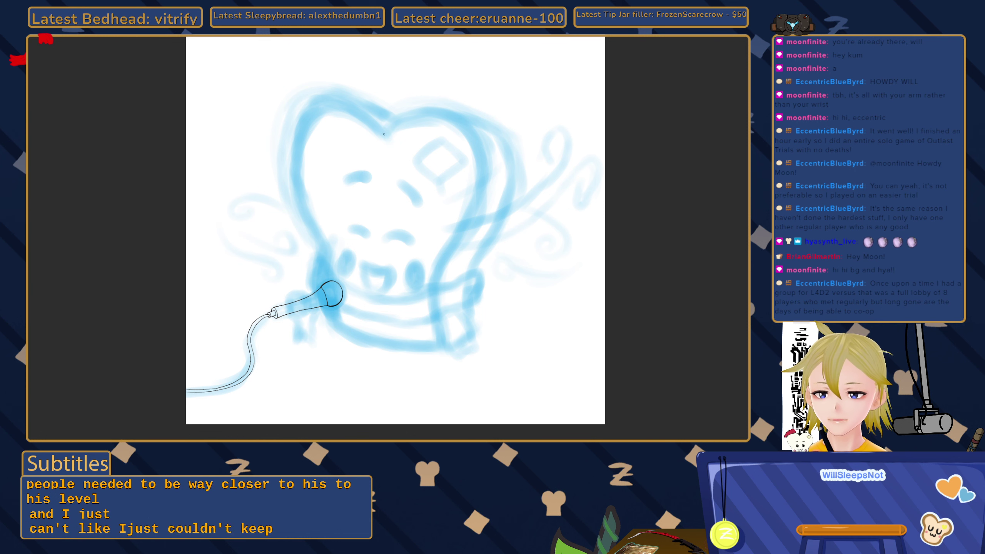
left_click_drag(378, 142, 374, 158)
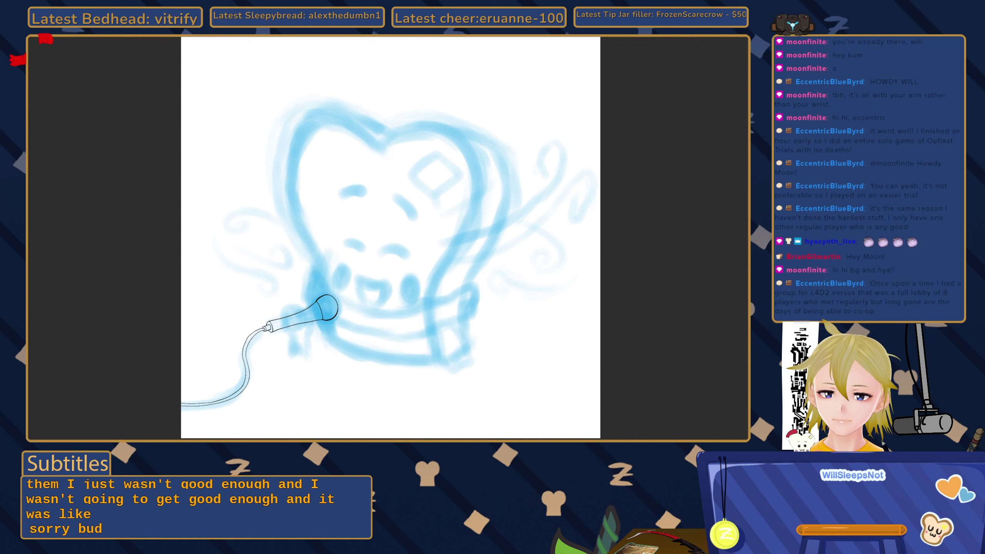
key("ctrl+z")
key("ctrl+y")
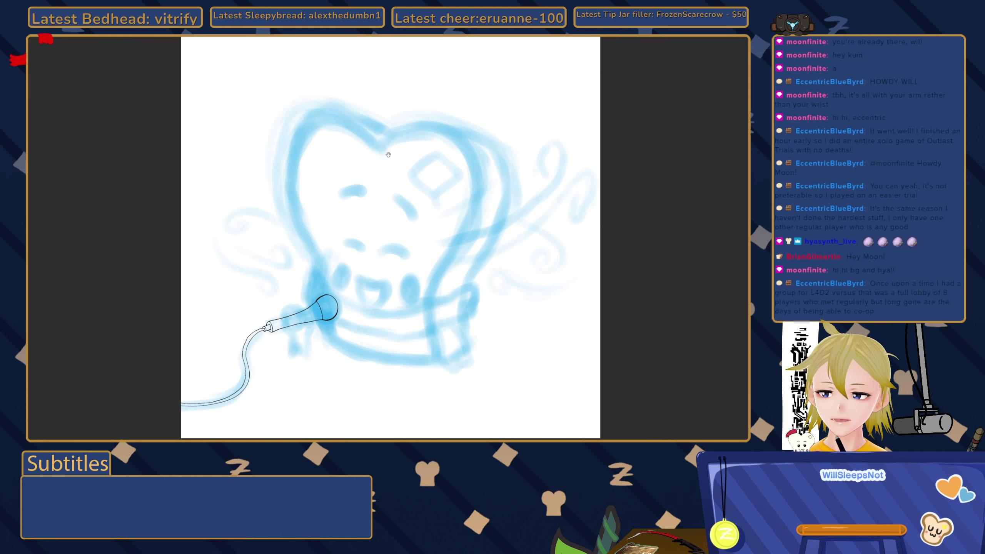
left_click_drag(407, 187, 423, 197)
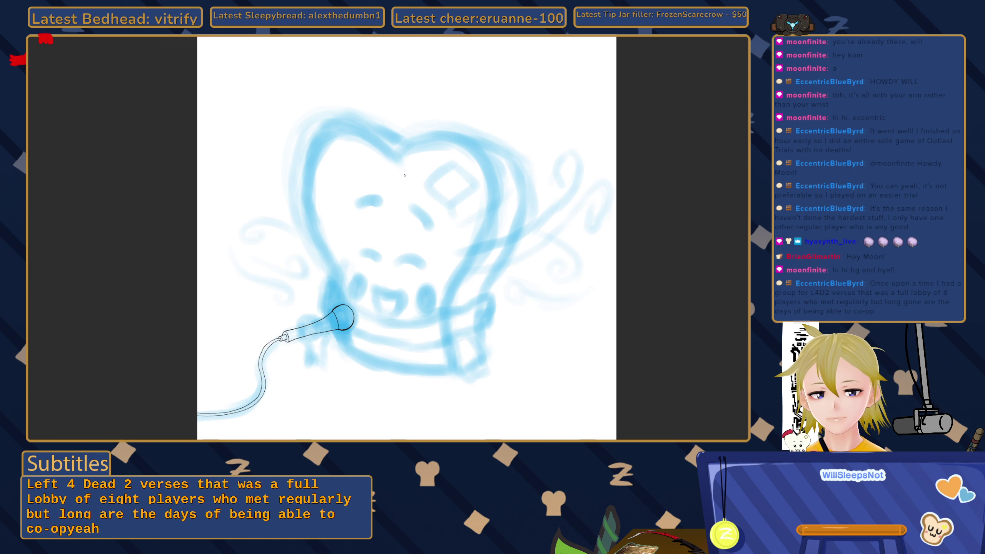
Try to ink the bread slice's left contour in one stroke from the top notch around the lobe towards the microphone.
scroll(399, 166, "up", 3)
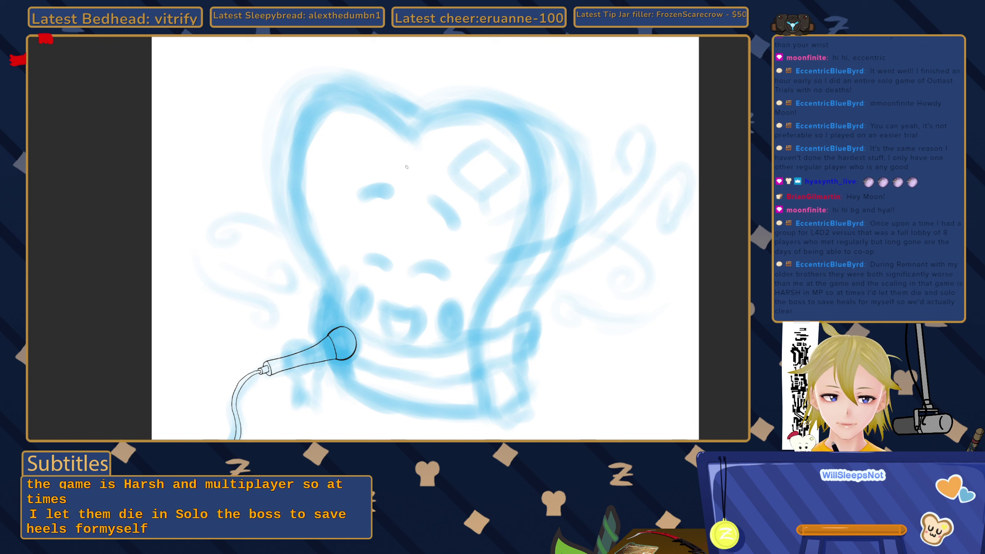
mouse_move(402, 154)
left_mouse_down()
mouse_move(383, 152)
mouse_move(387, 144)
left_mouse_up()
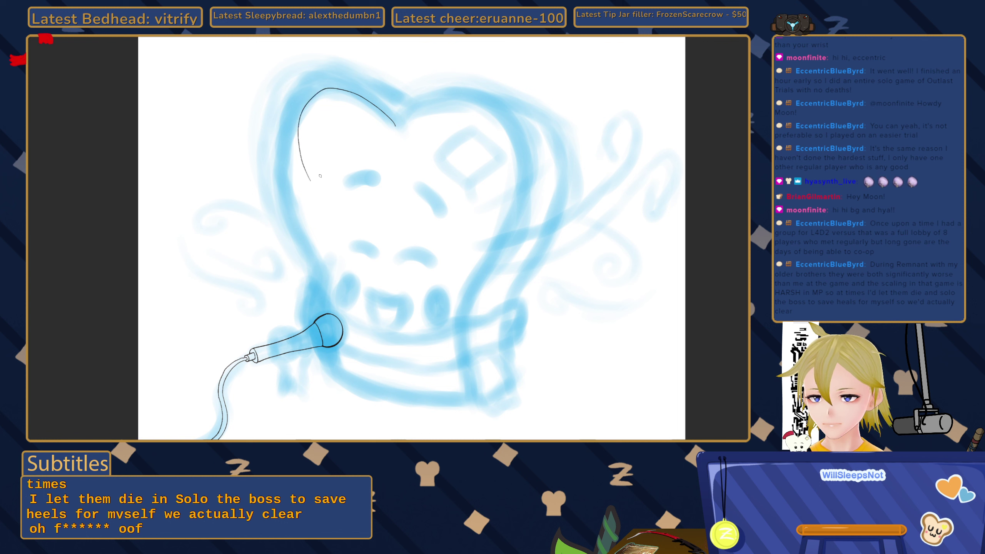
key("ctrl+z")
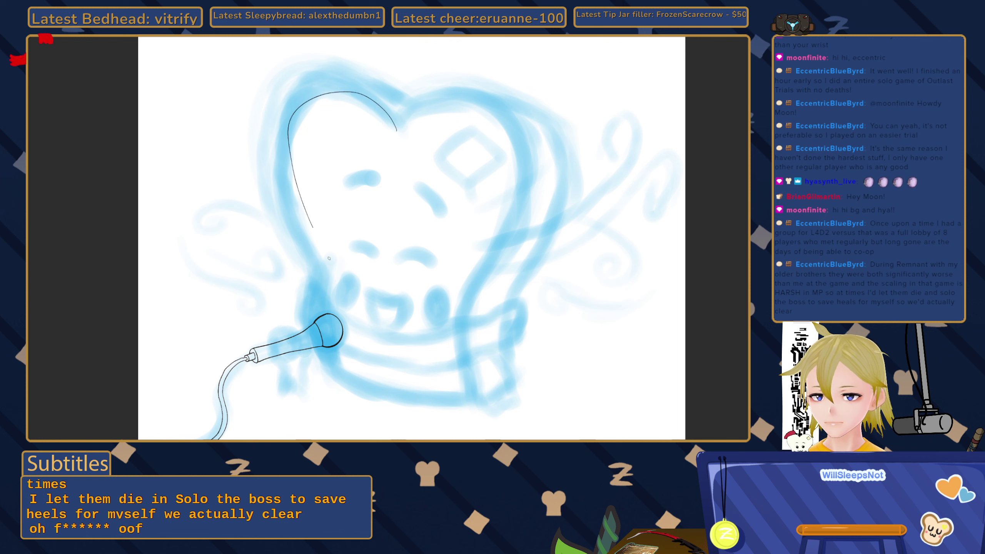
key("ctrl+z")
left_click_drag(283, 165, 312, 267)
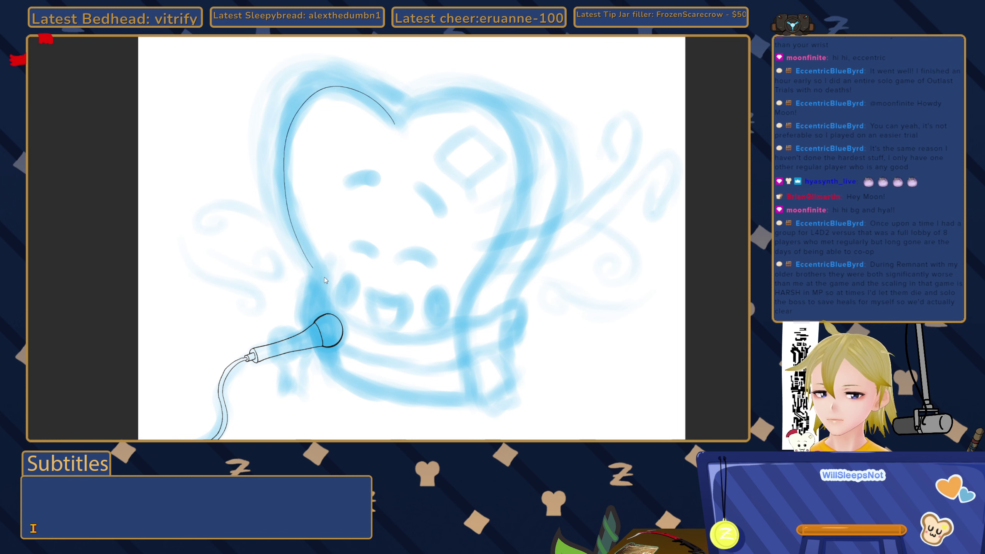
key("ctrl+z")
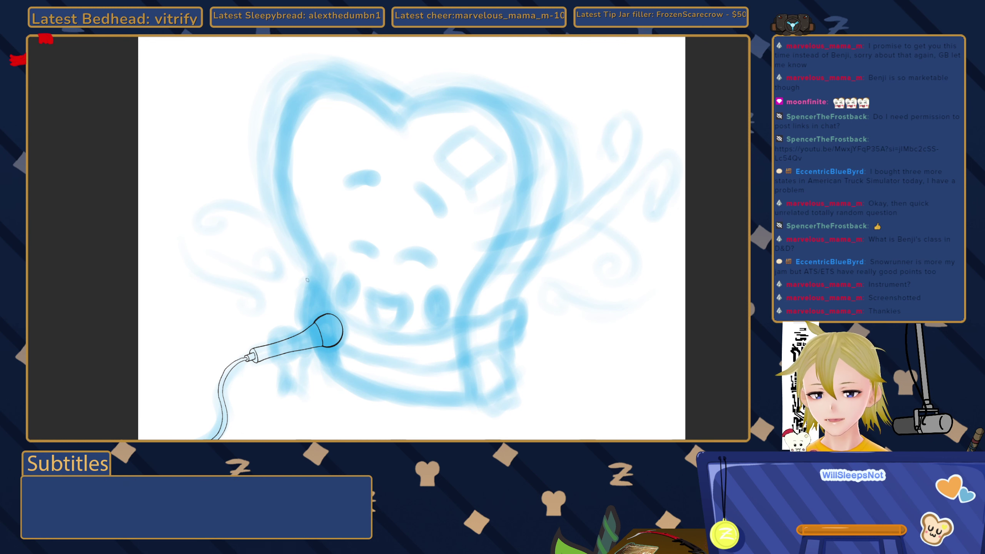
mouse_move(329, 249)
left_mouse_down()
mouse_move(349, 273)
mouse_move(363, 265)
left_mouse_up()
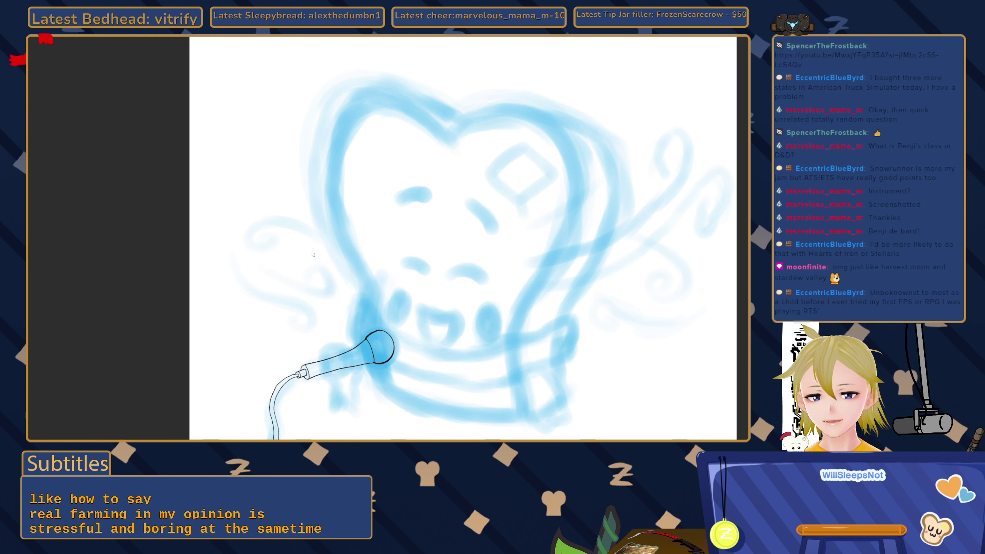
mouse_move(447, 137)
left_mouse_down()
mouse_move(427, 121)
mouse_move(351, 111)
mouse_move(392, 96)
left_mouse_up()
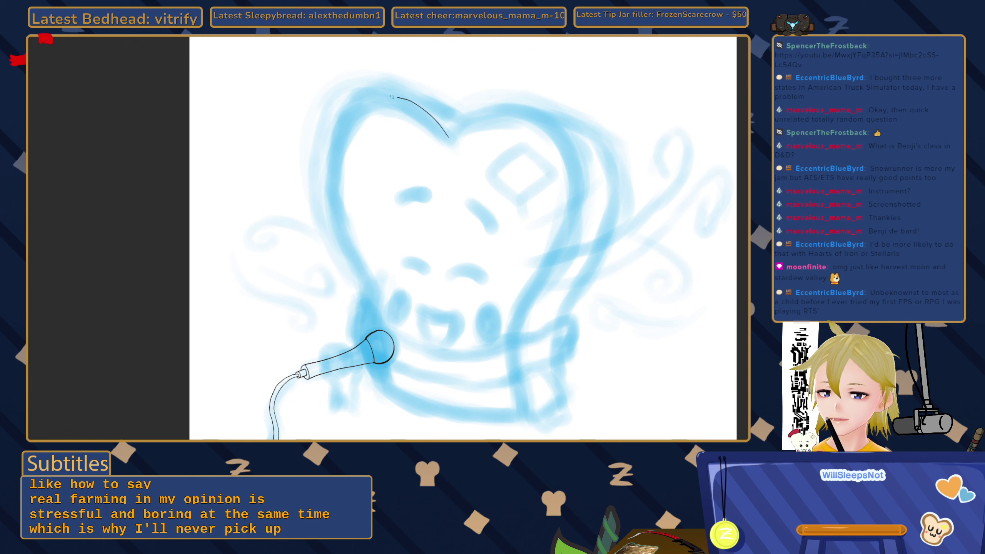
key("ctrl+z")
mouse_move(441, 136)
left_mouse_down()
mouse_move(339, 122)
mouse_move(330, 184)
mouse_move(375, 312)
left_mouse_up()
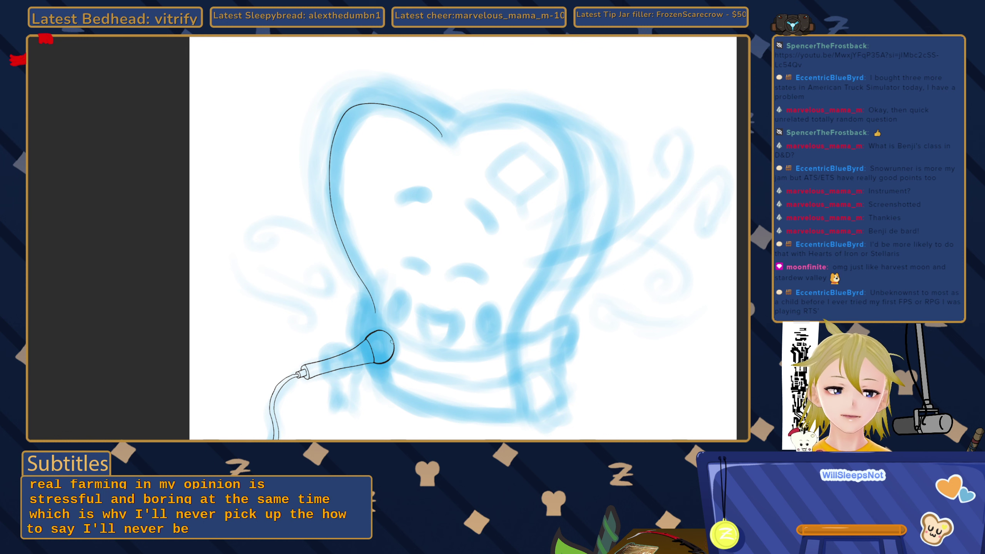
key("ctrl+z")
Try repeatedly to ink the bread slice's left contour from the top notch around the left lobe, undoing each stroke.
left_click_drag(352, 241, 342, 267)
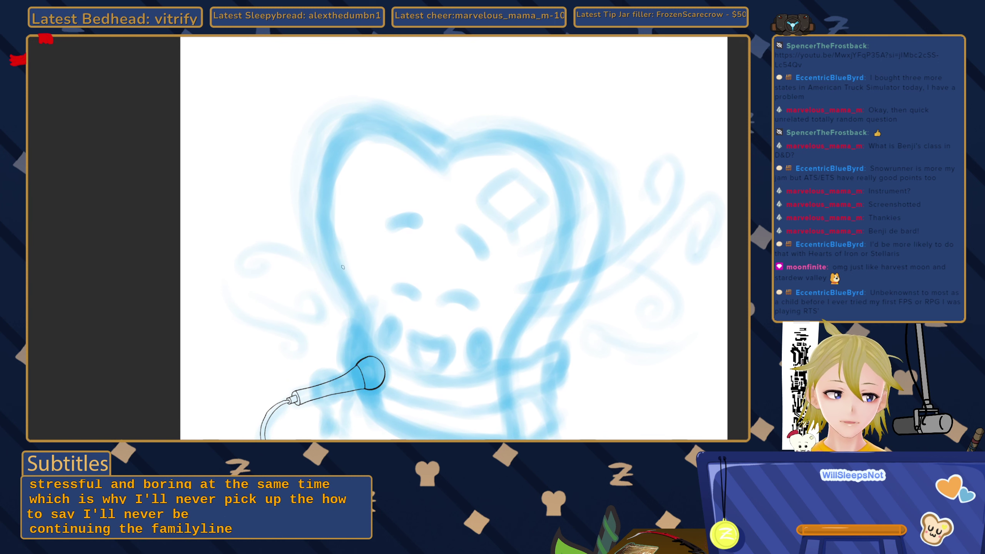
key("ctrl+minus")
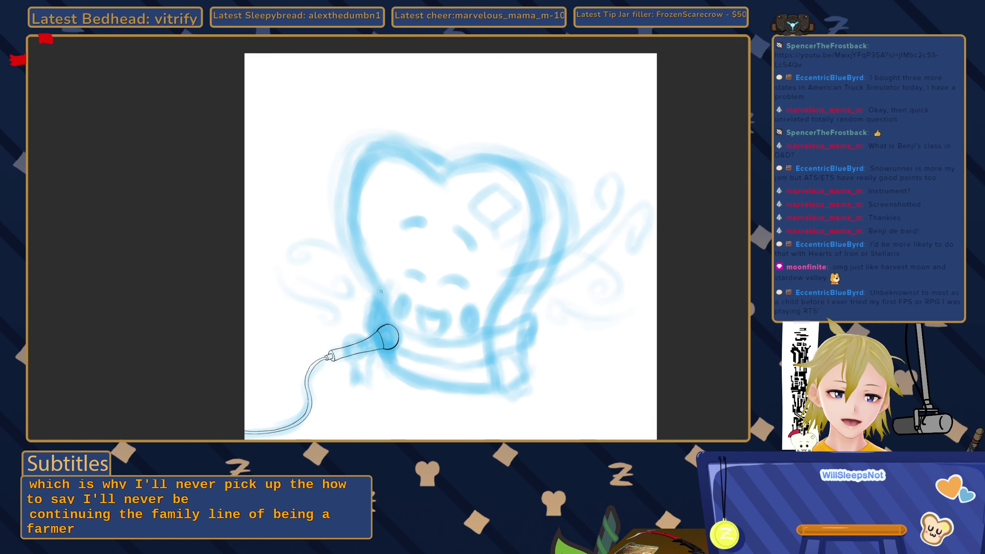
scroll(354, 253, "down", 1)
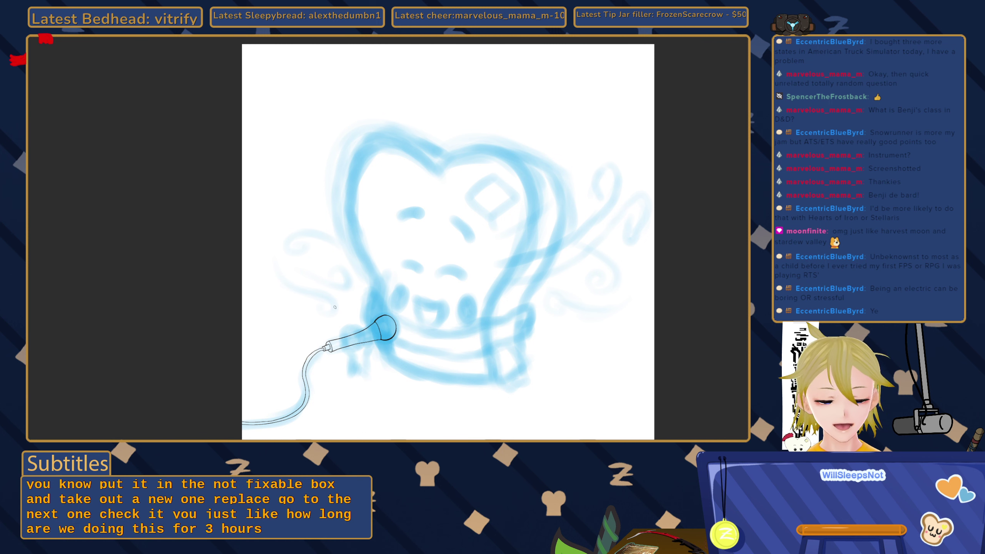
left_click_drag(331, 221, 326, 217)
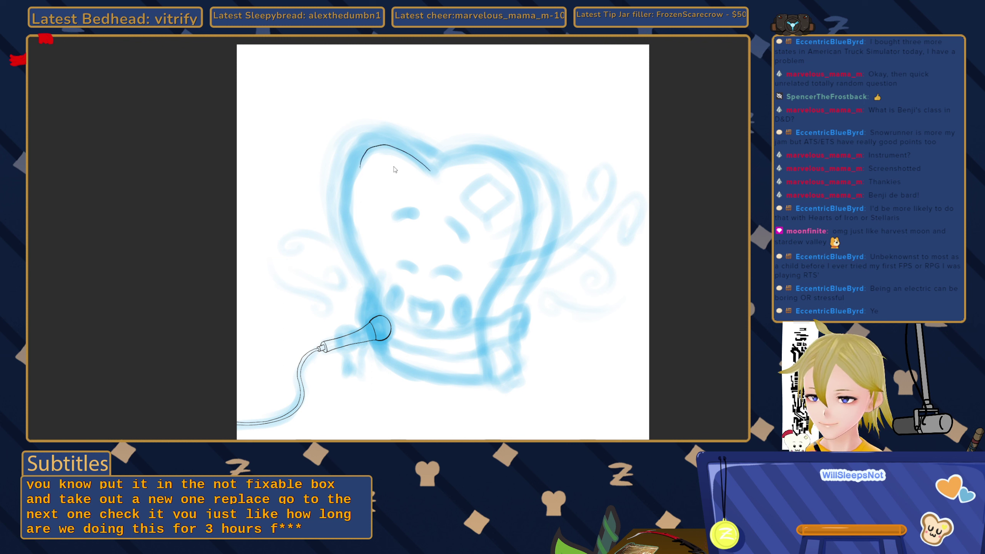
mouse_move(428, 169)
left_mouse_down()
mouse_move(368, 143)
mouse_move(345, 174)
mouse_move(363, 230)
mouse_move(368, 135)
mouse_move(342, 178)
mouse_move(367, 257)
left_mouse_up()
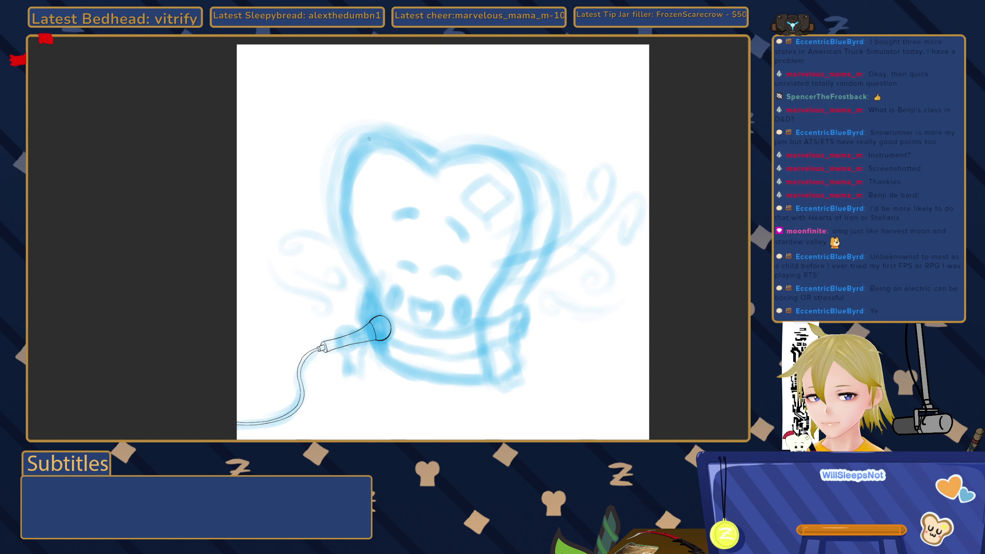
left_click_drag(429, 169, 361, 157)
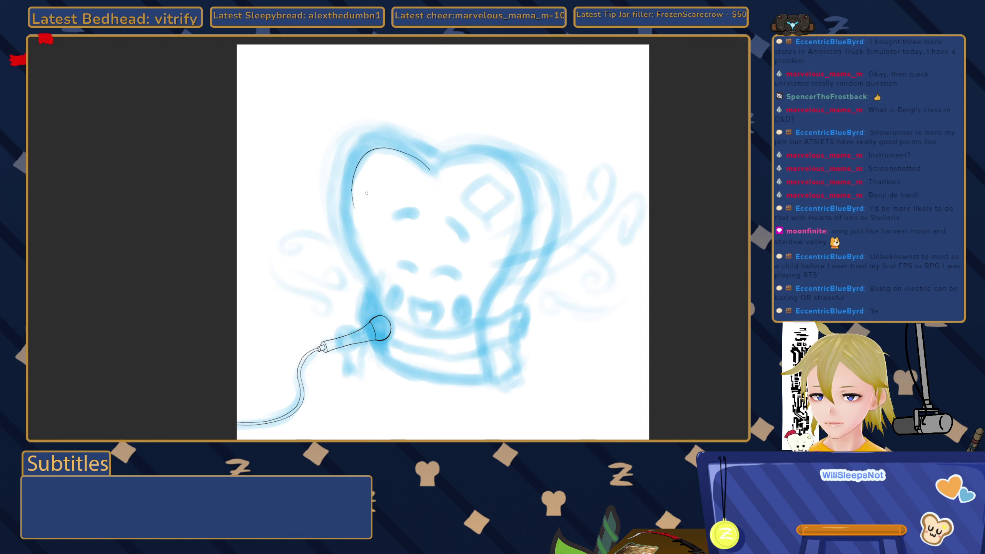
key("ctrl+z")
mouse_move(429, 167)
left_mouse_down()
mouse_move(349, 146)
mouse_move(337, 179)
mouse_move(371, 321)
left_mouse_up()
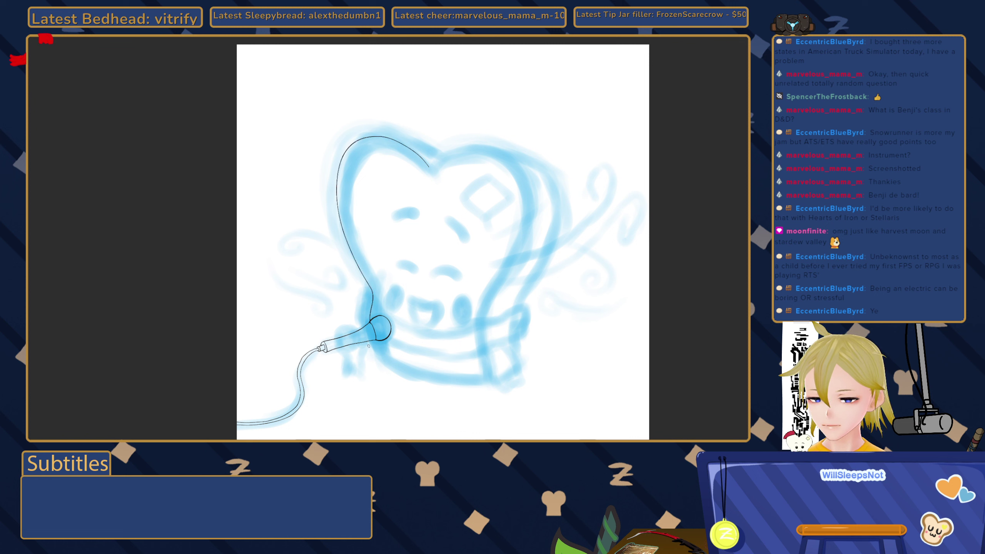
key("ctrl+z")
key("ctrl+z")
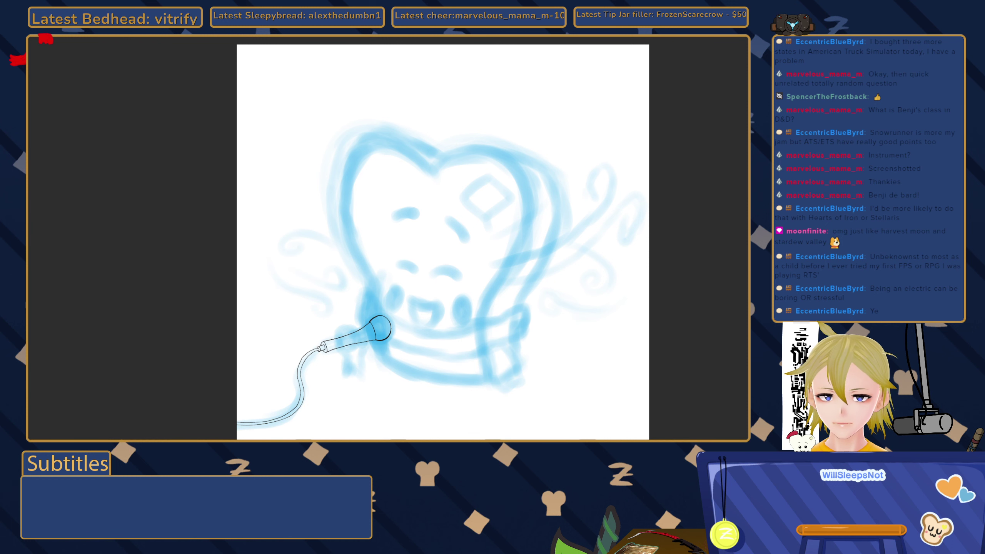
left_click_drag(367, 237, 374, 248)
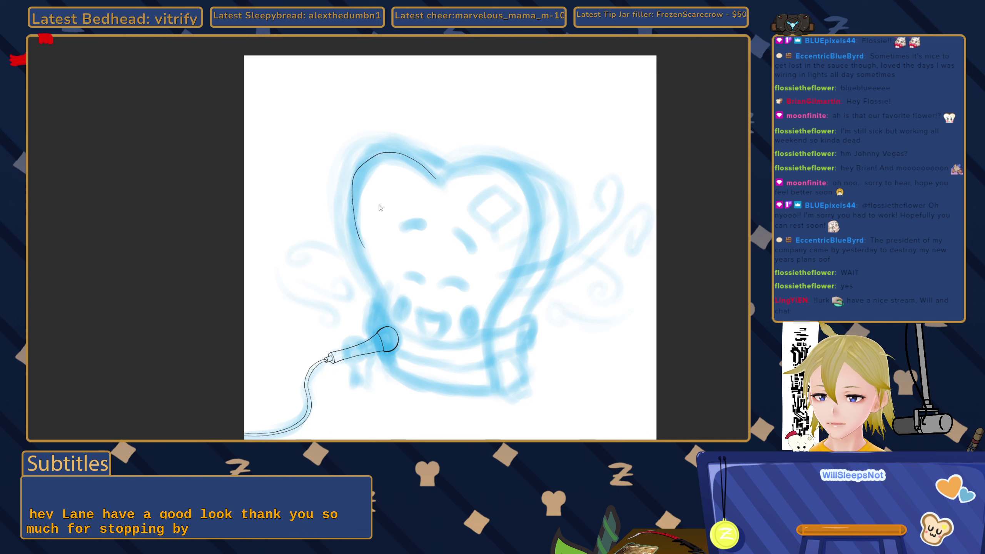
key("ctrl+z")
key("ctrl+z")
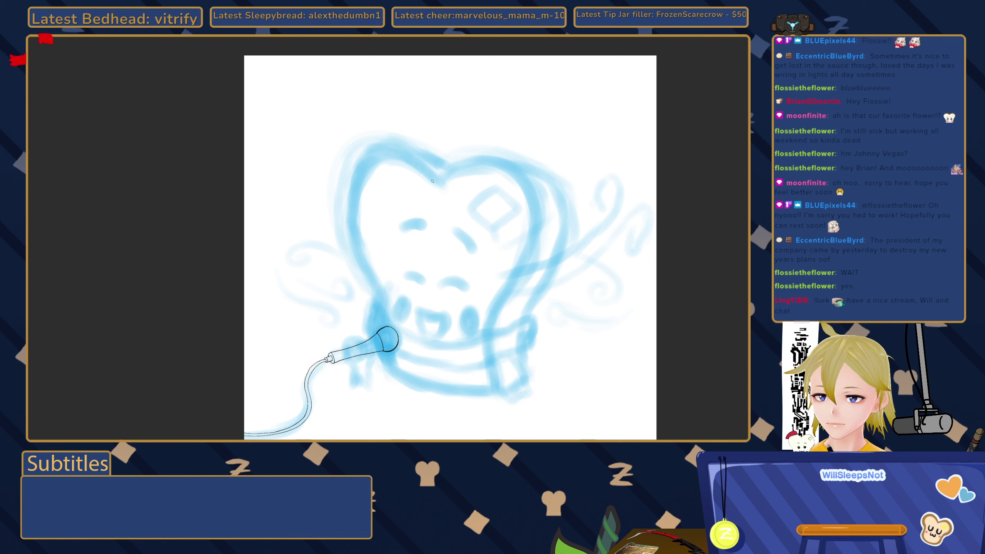
Ink the bread slice's left contour from near the top notch around the left lobe to just above the microphone.
mouse_move(367, 153)
left_mouse_down()
mouse_move(350, 185)
mouse_move(348, 220)
left_mouse_up()
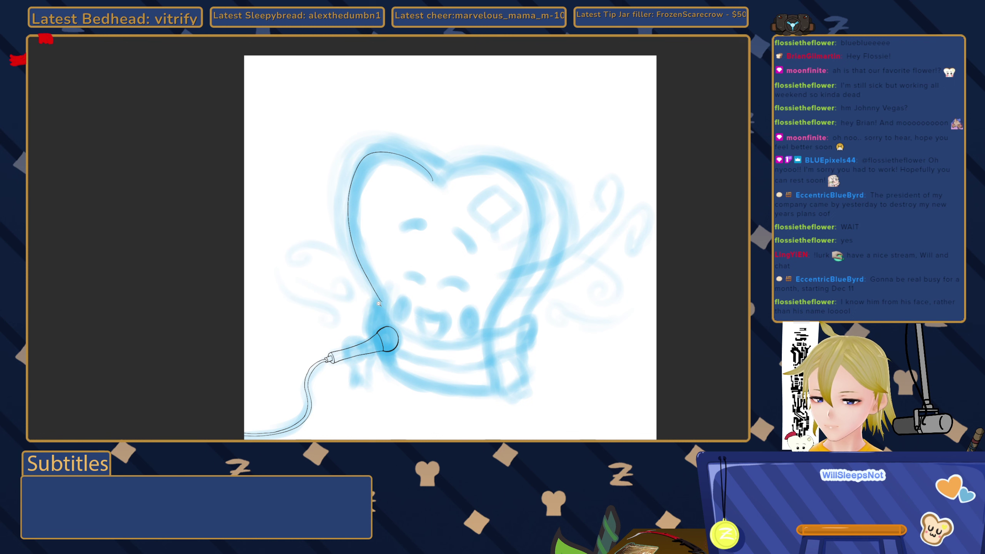
left_click(378, 304)
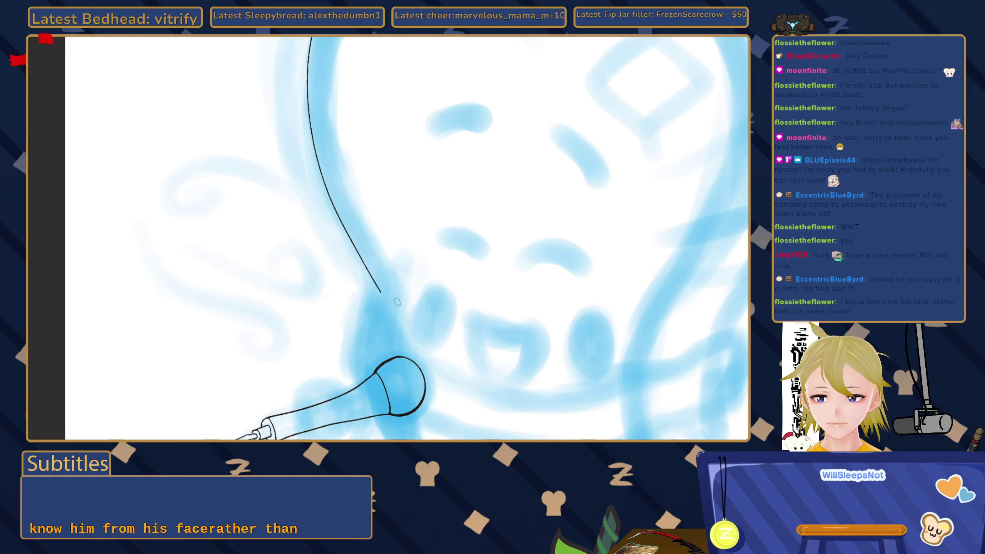
left_click(386, 303, "alt")
left_click(386, 303, "alt")
left_click(378, 302, "alt")
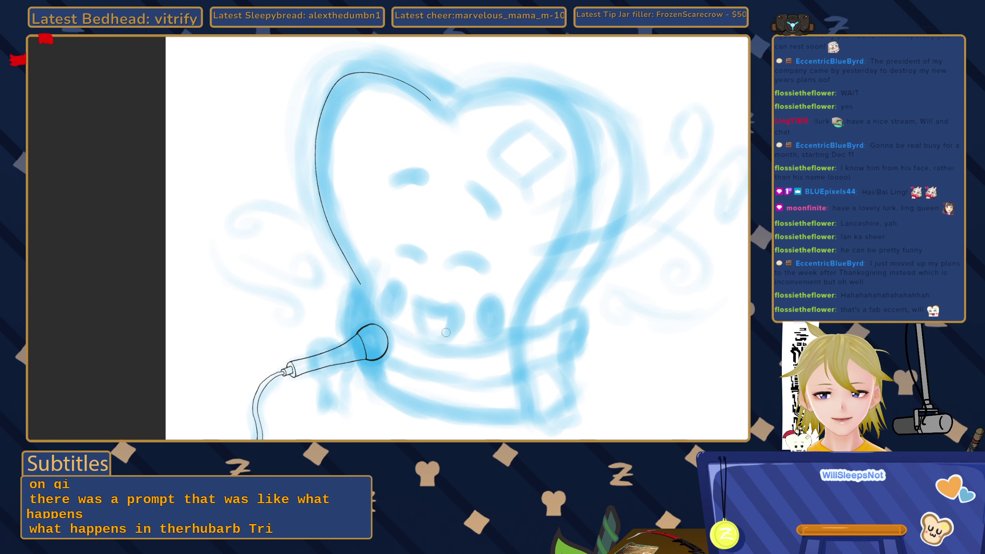
Extend the upper end of the left contour down into the notch between the two lobes.
left_click_drag(437, 298, 433, 306)
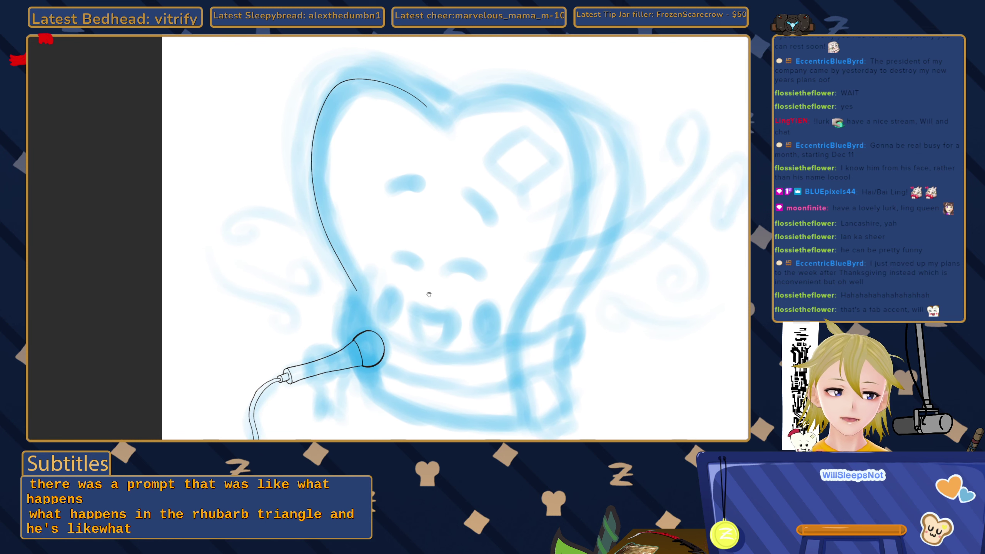
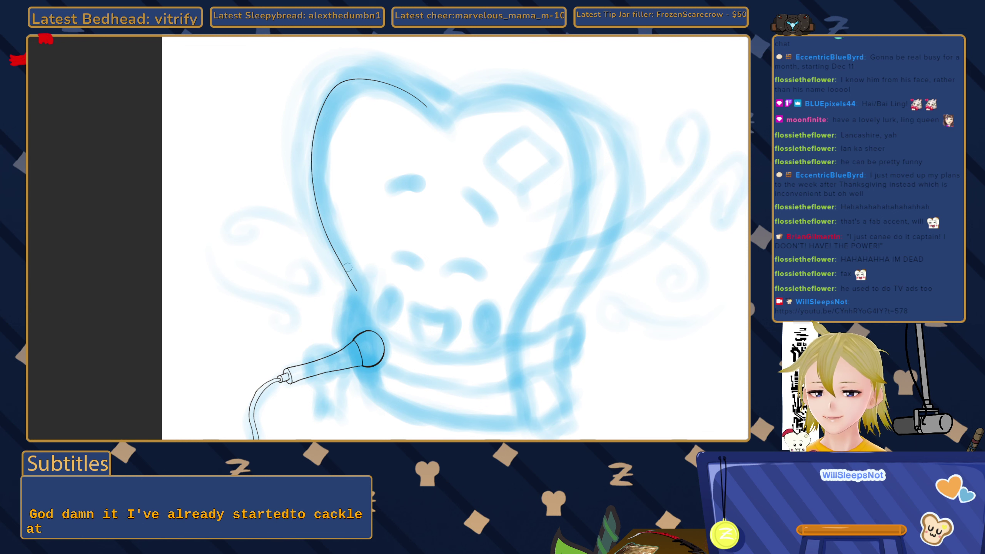
left_click_drag(376, 240, 365, 253)
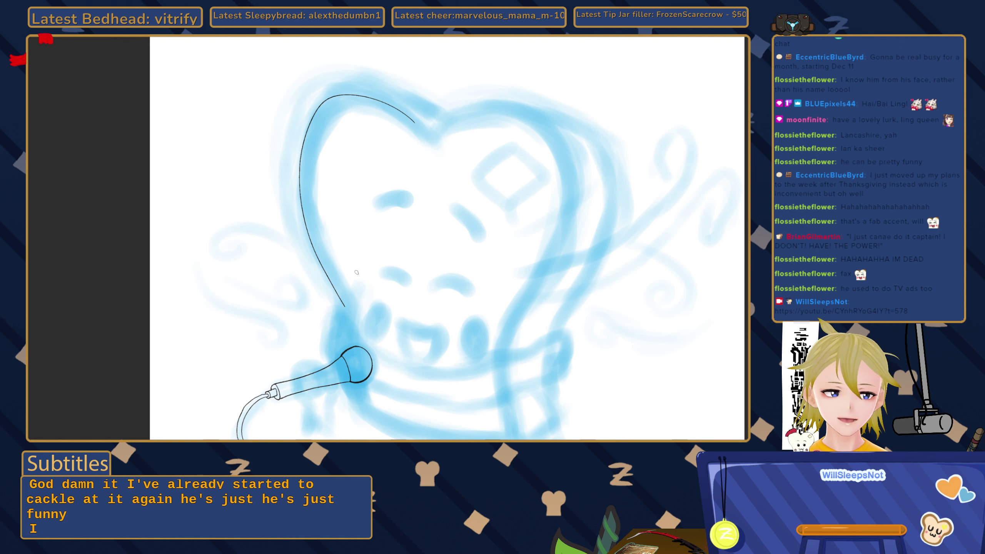
left_click_drag(351, 274, 327, 298)
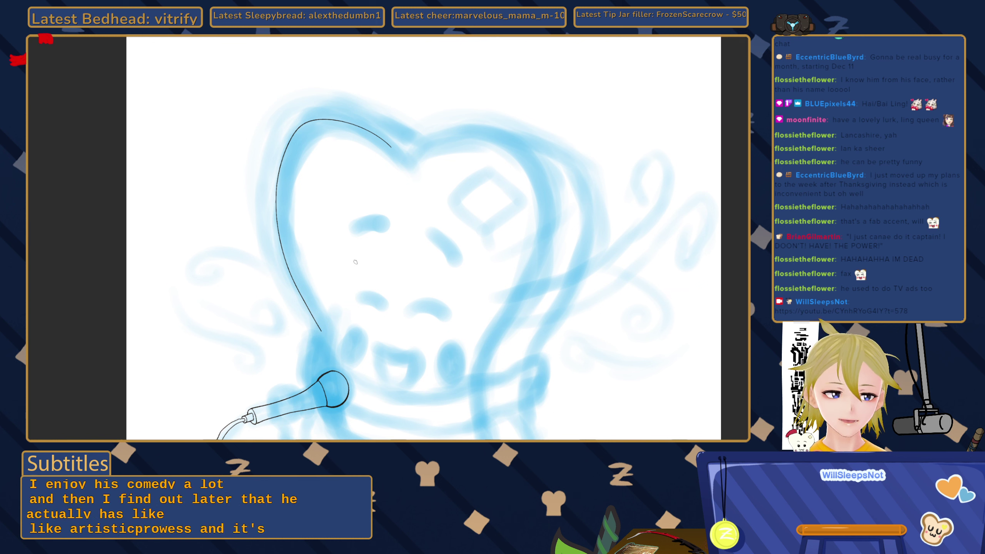
left_click_drag(357, 247, 343, 282)
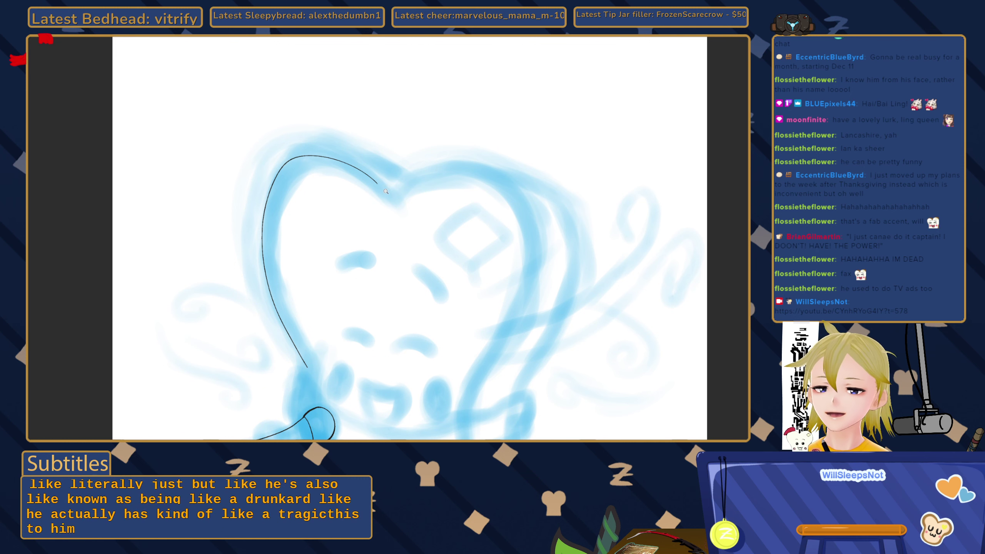
scroll(371, 178, "up", 2)
left_click_drag(370, 178, 394, 202)
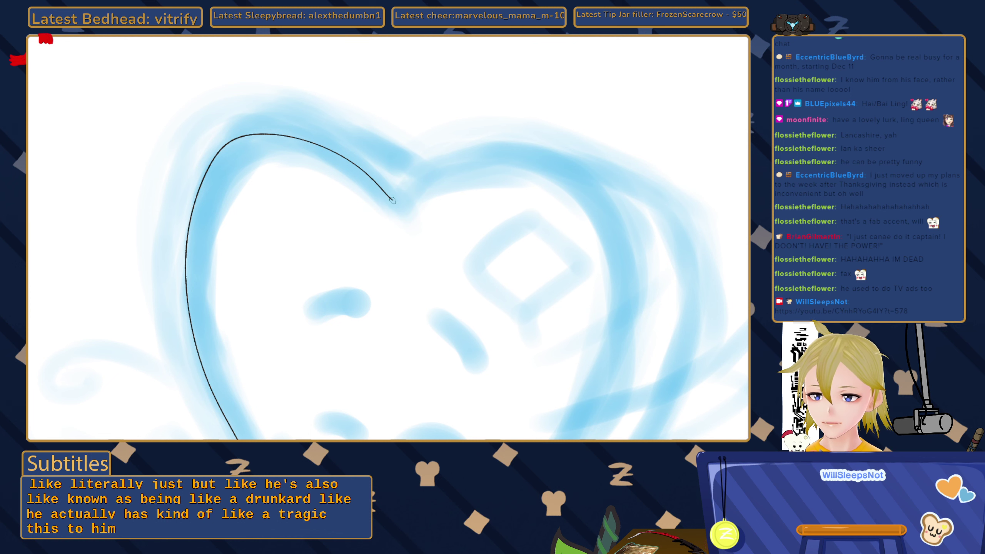
Ink the slice's right contour from the notch around the right lobe, through the waist and down to the lower right corner.
scroll(395, 204, "down", 4)
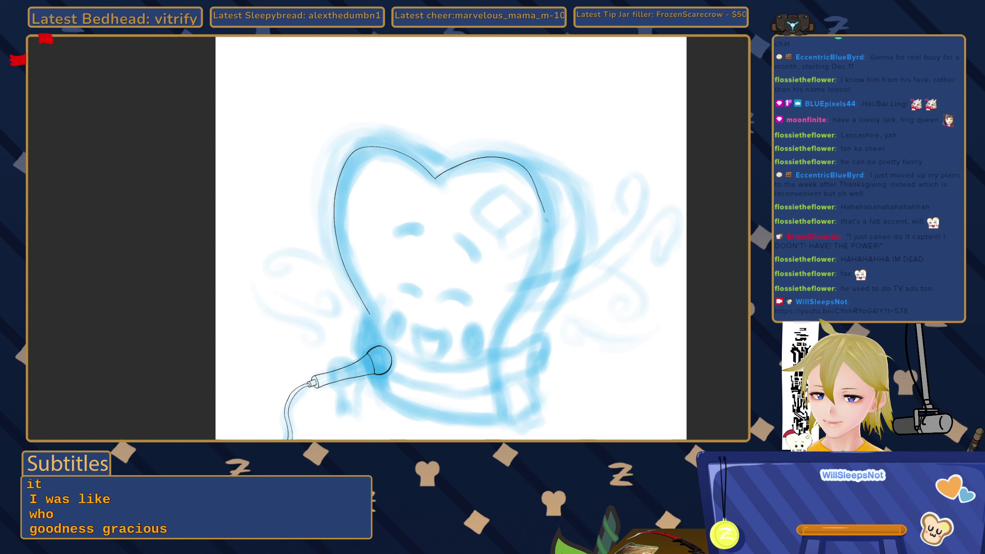
mouse_move(546, 220)
left_mouse_down()
mouse_move(540, 264)
mouse_move(492, 353)
left_mouse_up()
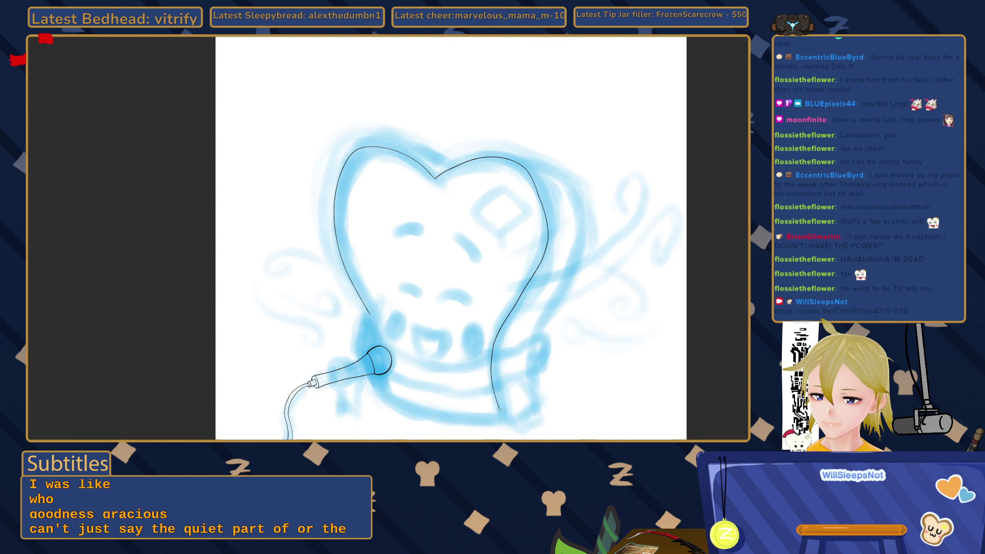
Continue the left contour from above the microphone, curving down through its head to the slice's lower left corner.
scroll(474, 317, "up", 3)
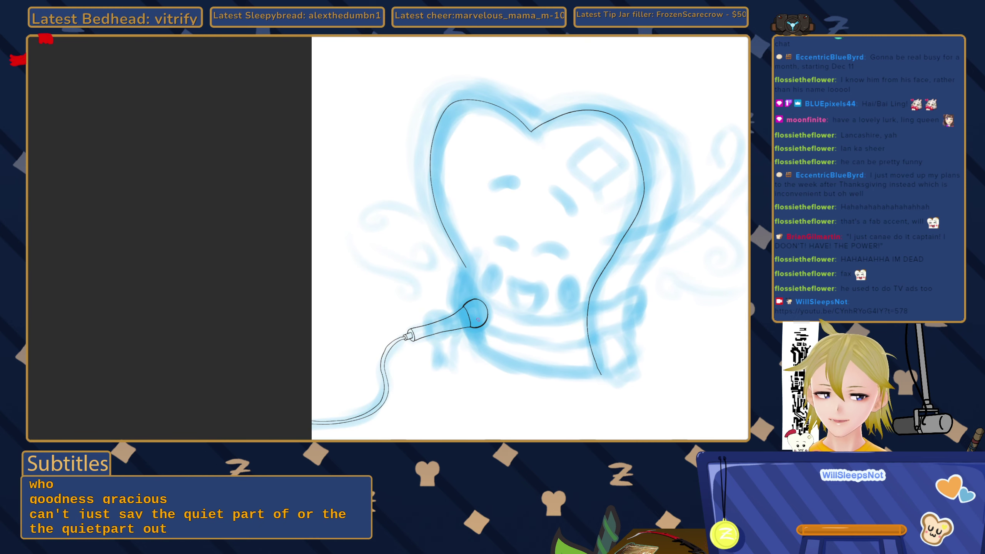
scroll(474, 317, "down", 1)
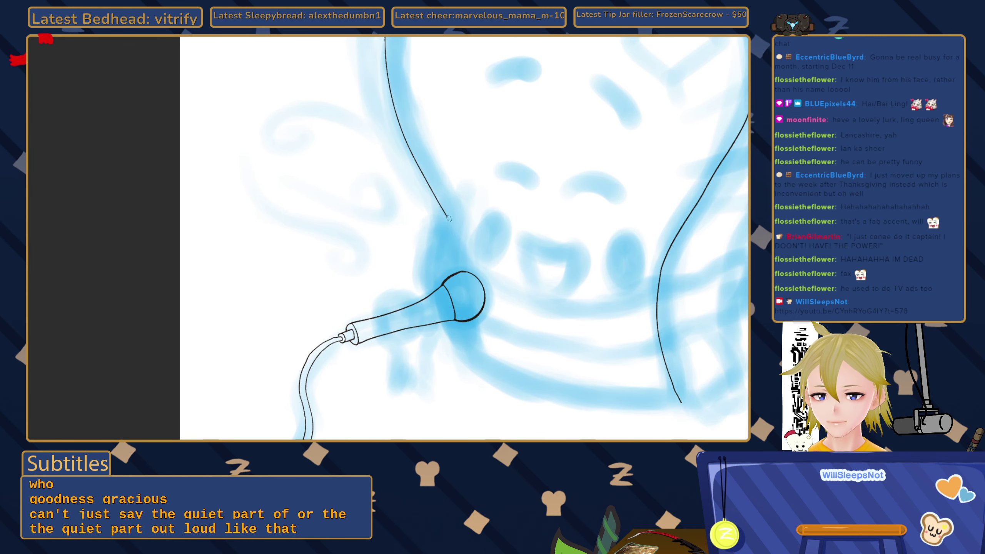
mouse_move(448, 219)
left_mouse_down()
mouse_move(440, 285)
mouse_move(468, 360)
mouse_move(368, 314)
left_mouse_up()
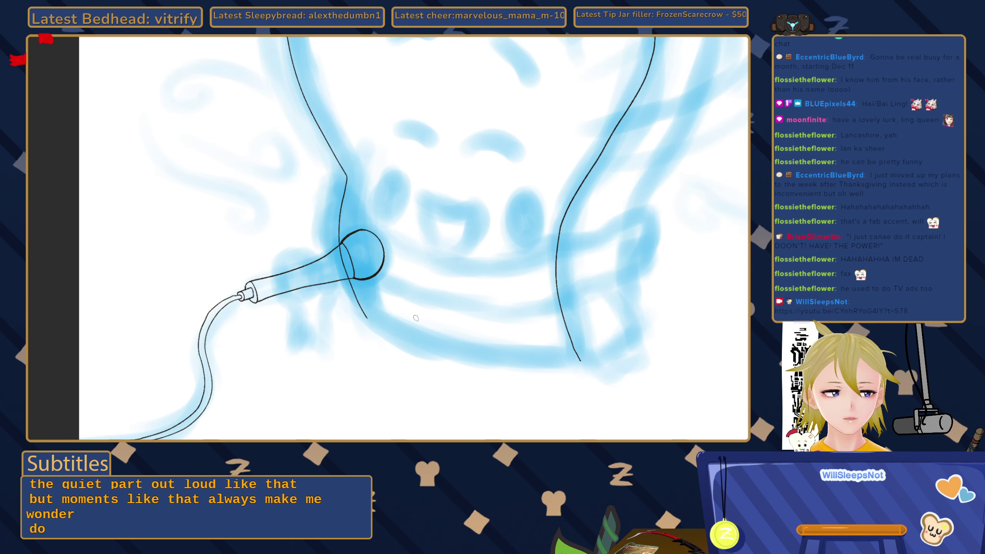
Ink the slice's curved bottom edge between the lower left and lower right corners, undoing unsatisfactory strokes.
scroll(366, 308, "right", 2)
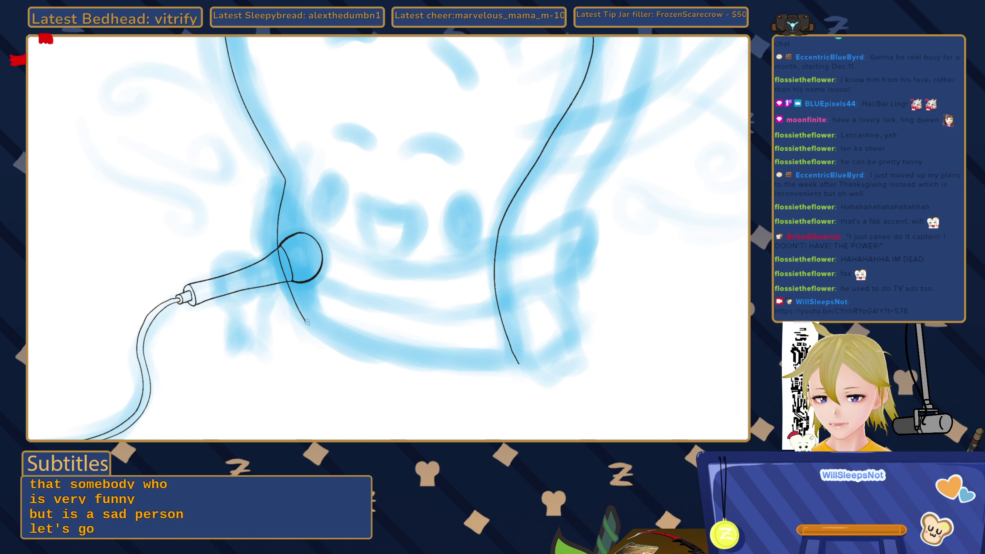
left_click_drag(304, 321, 338, 341)
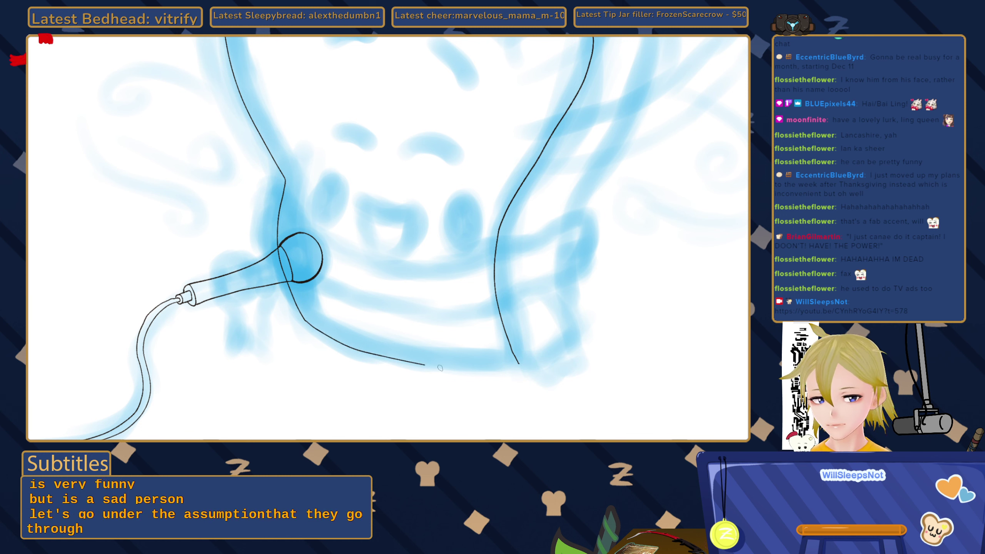
key("ctrl+z")
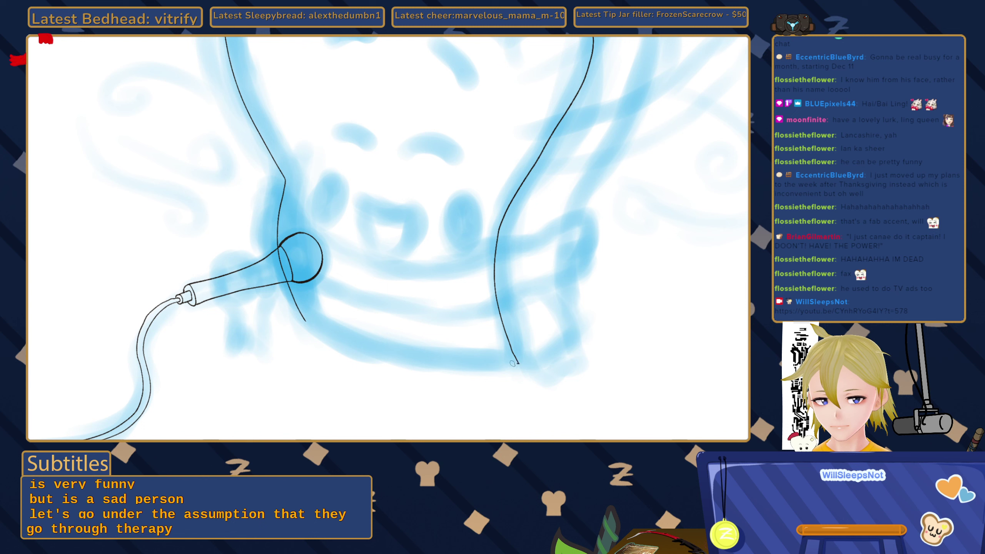
mouse_move(512, 364)
left_mouse_down()
mouse_move(426, 354)
mouse_move(309, 320)
mouse_move(382, 350)
mouse_move(520, 361)
left_mouse_up()
key("ctrl+z")
Ink a short crust-depth line branching off the left lobe's upper edge and meeting the right lobe beside the notch.
left_click_drag(517, 325, 279, 155)
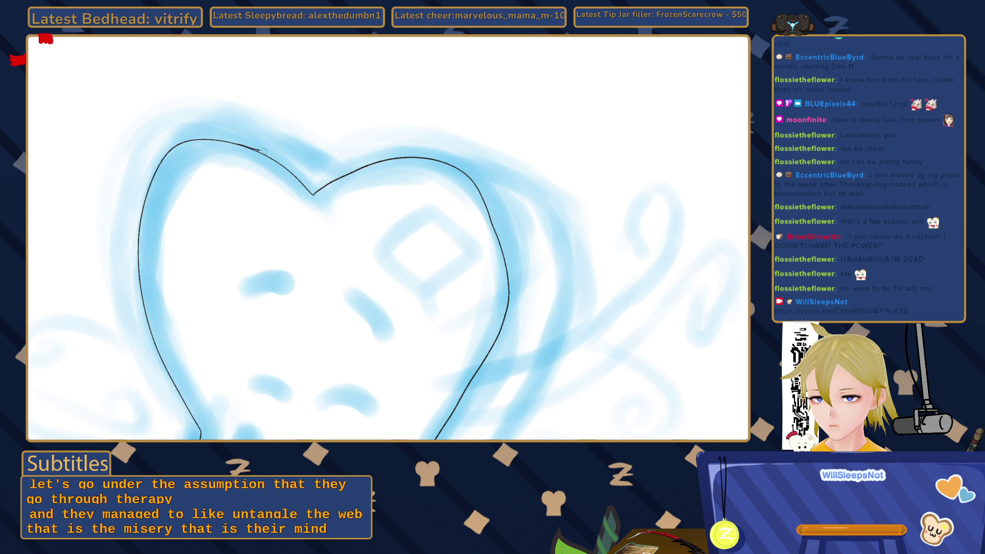
left_click_drag(263, 151, 328, 175)
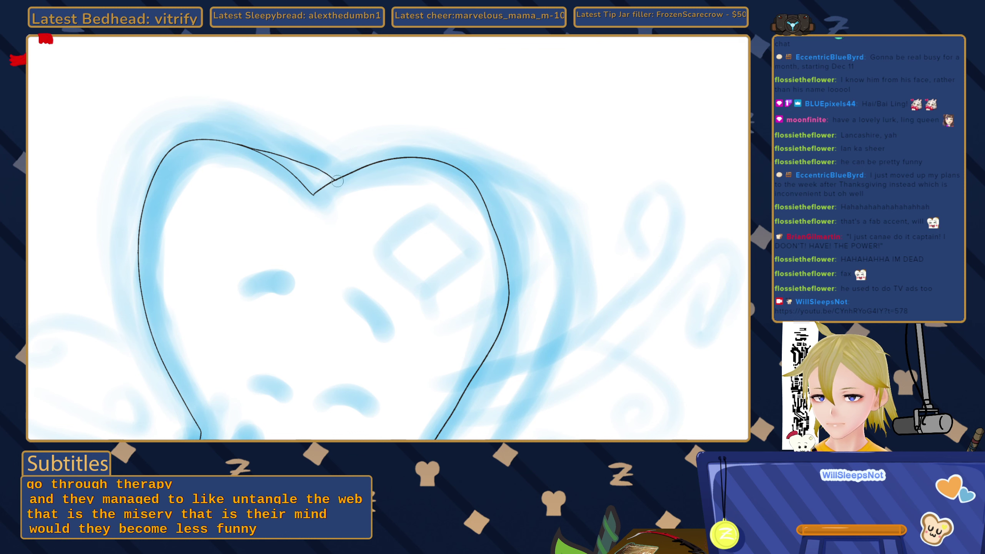
left_click_drag(367, 196, 322, 184)
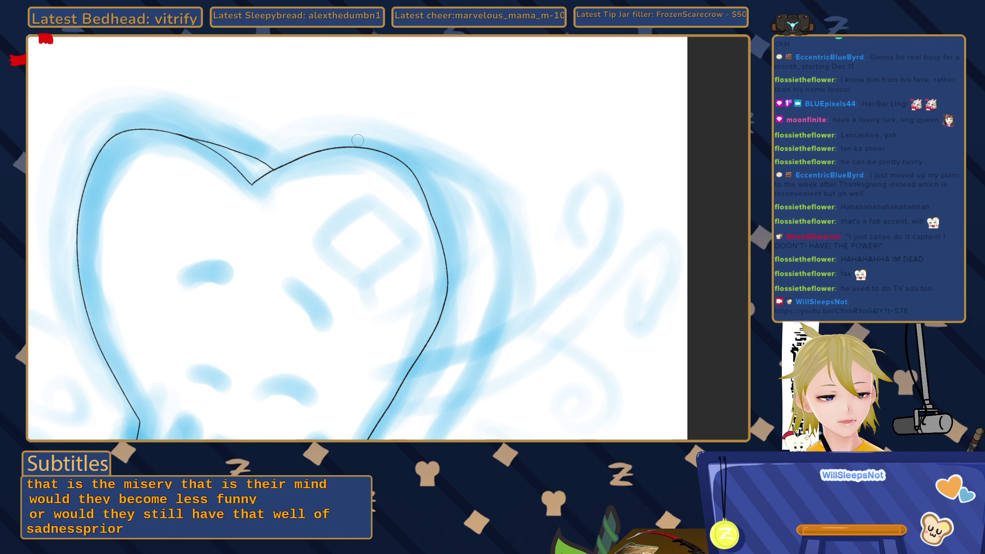
mouse_move(430, 132)
left_mouse_down()
mouse_move(416, 123)
mouse_move(396, 154)
mouse_move(391, 137)
left_mouse_up()
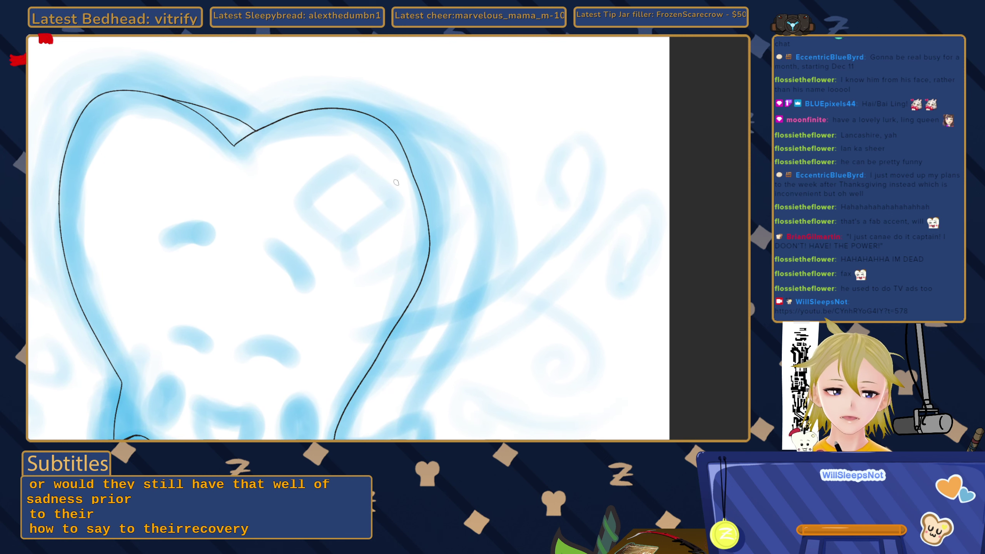
left_click_drag(375, 137, 355, 114)
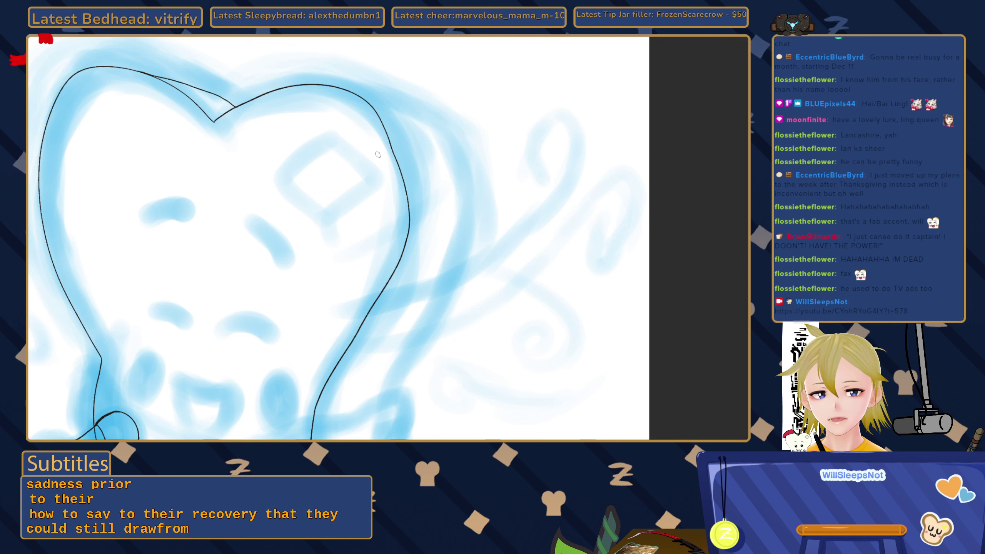
scroll(330, 109, "down", 4)
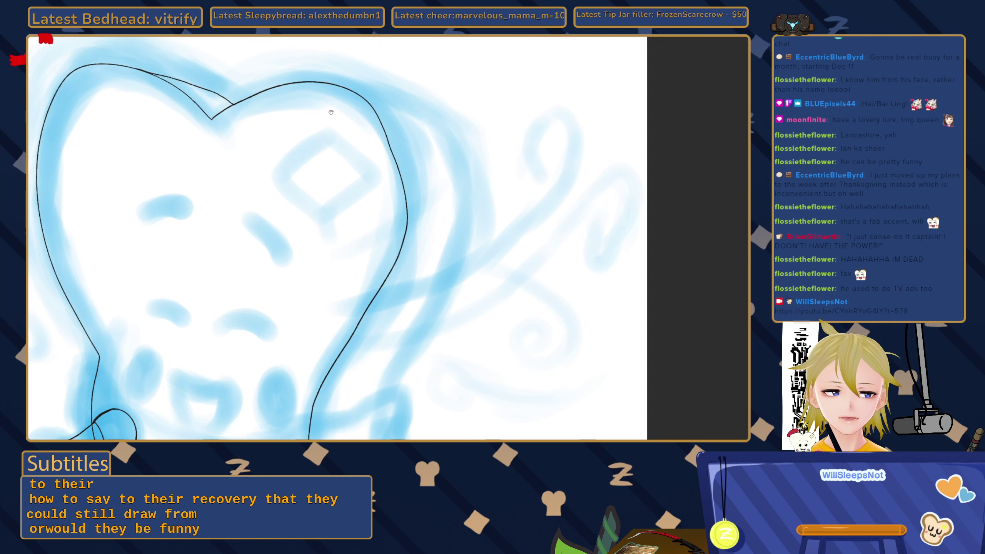
left_click_drag(315, 120, 336, 124)
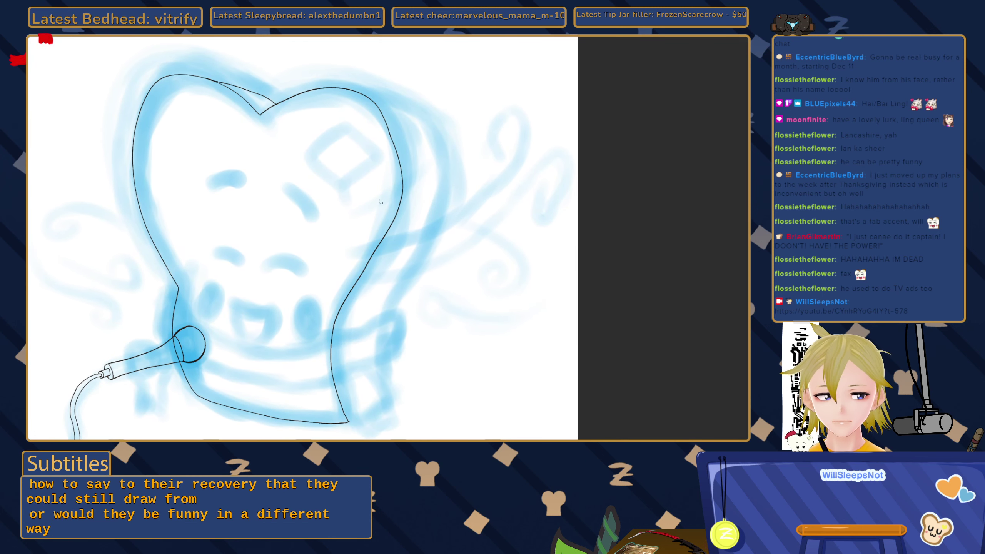
scroll(369, 340, "up", 3)
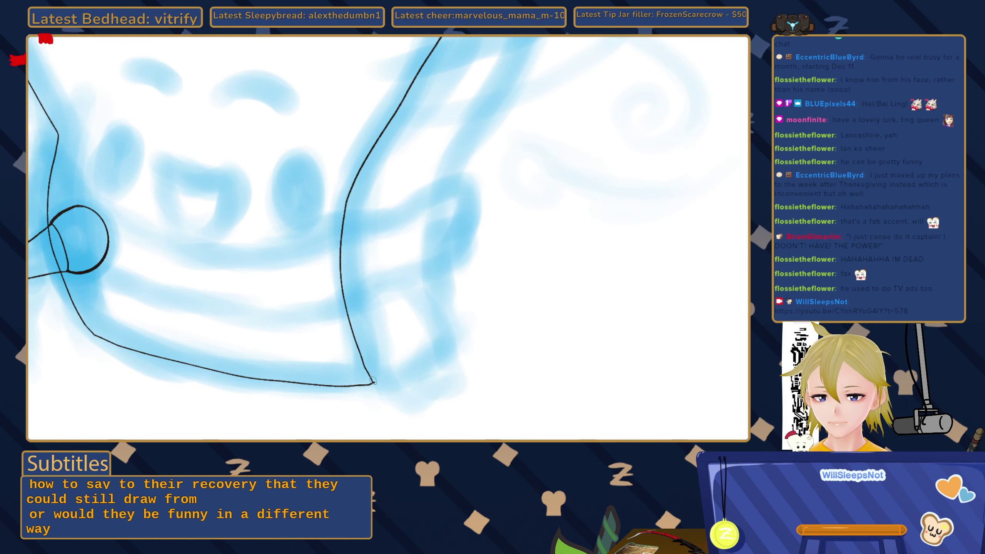
Ink the slice's short bottom depth edge, slanting up and outward from the front face's lower right corner.
mouse_move(375, 380)
left_mouse_down()
mouse_move(446, 346)
mouse_move(448, 372)
left_mouse_up()
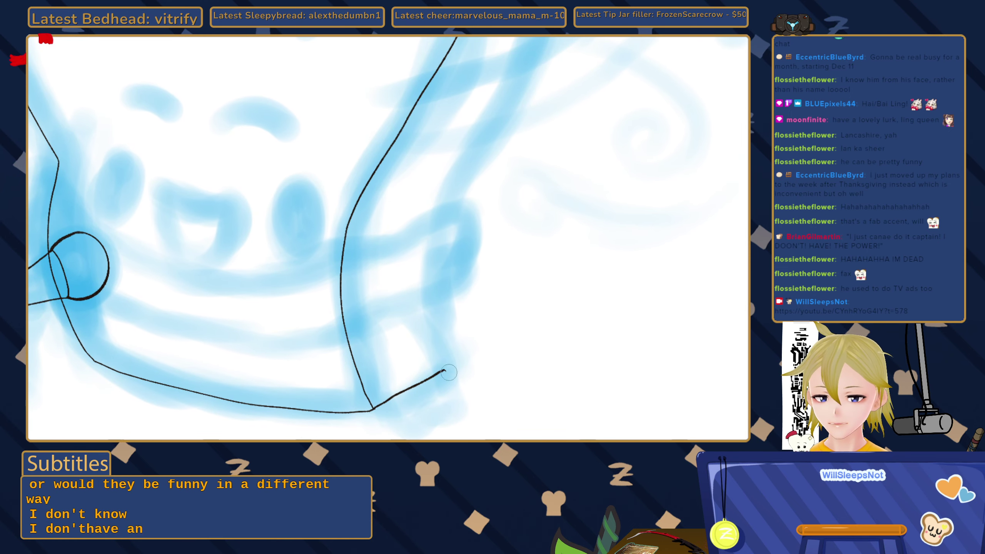
scroll(427, 337, "down", 3)
left_click_drag(412, 319, 432, 364)
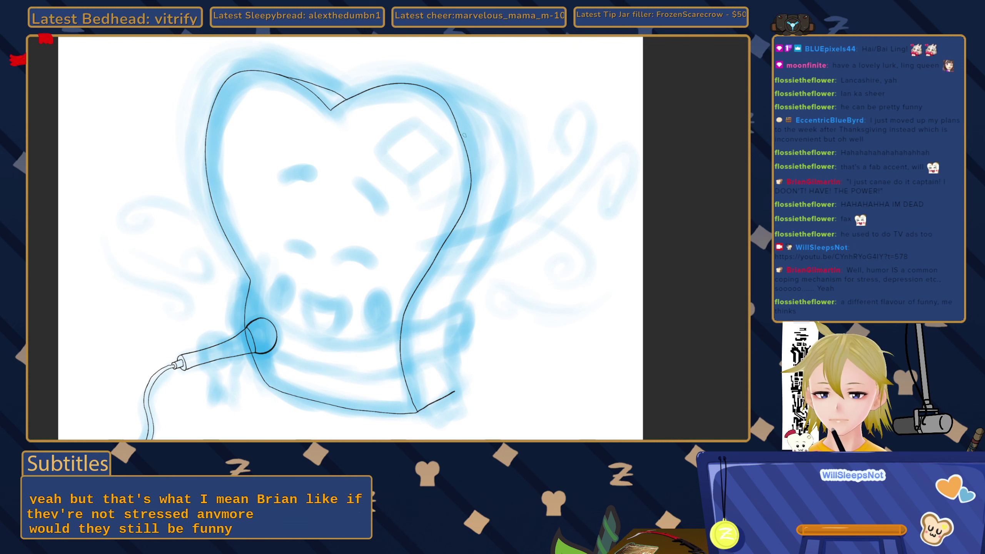
Ink the slice's outer side edge from the right lobe through the waist to the bottom depth edge, undoing the first stroke.
scroll(464, 127, "up", 3)
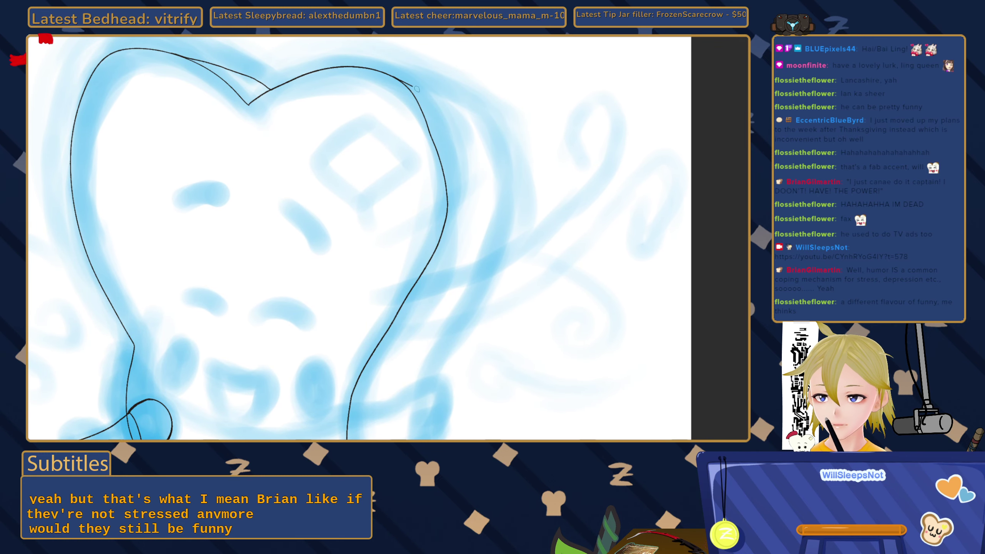
left_click_drag(417, 89, 437, 100)
mouse_move(464, 132)
left_mouse_down()
mouse_move(472, 216)
mouse_move(447, 291)
left_mouse_up()
key("ctrl+z")
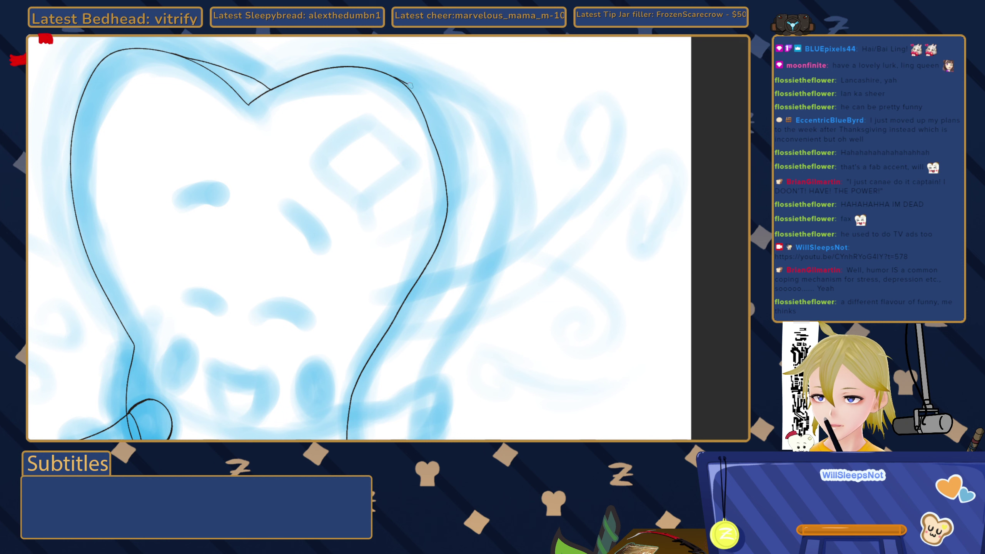
mouse_move(460, 113)
left_mouse_down()
mouse_move(486, 204)
mouse_move(481, 268)
mouse_move(427, 360)
mouse_move(397, 439)
left_mouse_up()
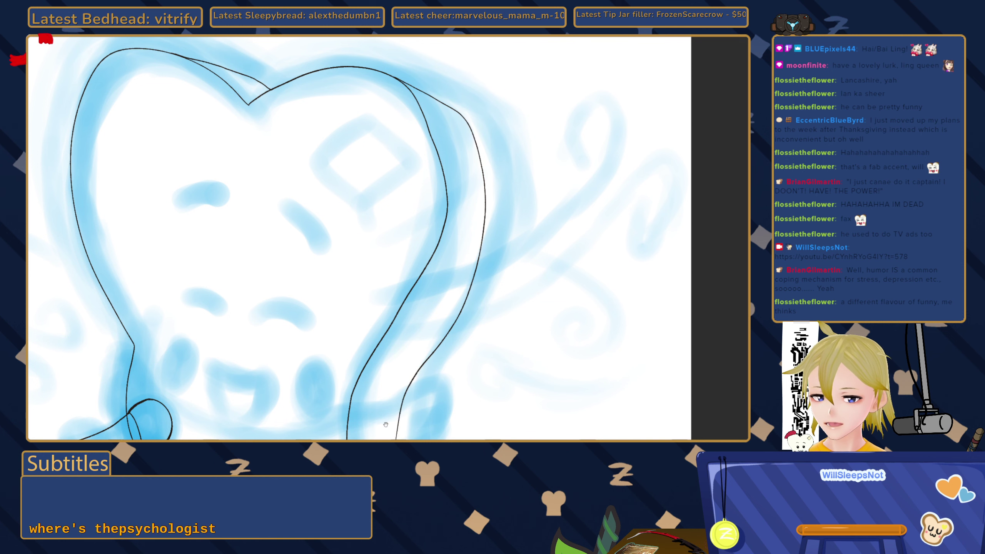
left_click_drag(397, 400, 403, 198)
left_click_drag(402, 240, 412, 188)
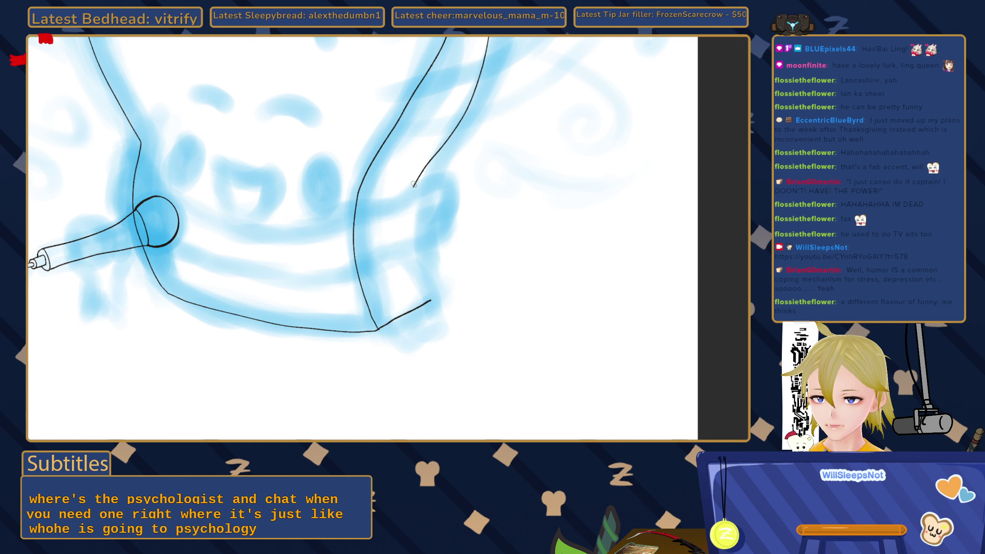
mouse_move(414, 184)
left_mouse_down()
mouse_move(410, 240)
mouse_move(430, 302)
left_mouse_up()
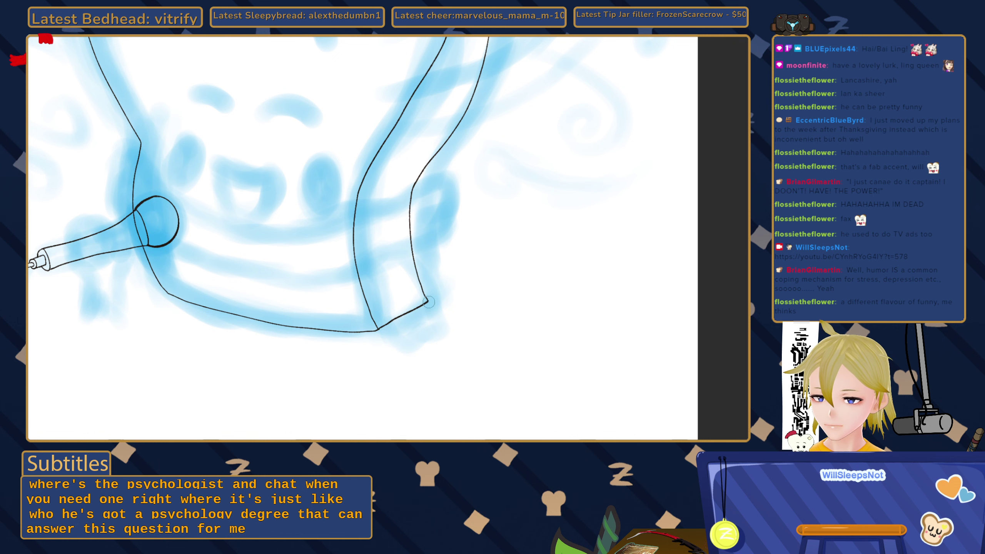
Clean up the line ends where the outer side edge meets the bottom depth edge.
scroll(431, 302, "up", 5)
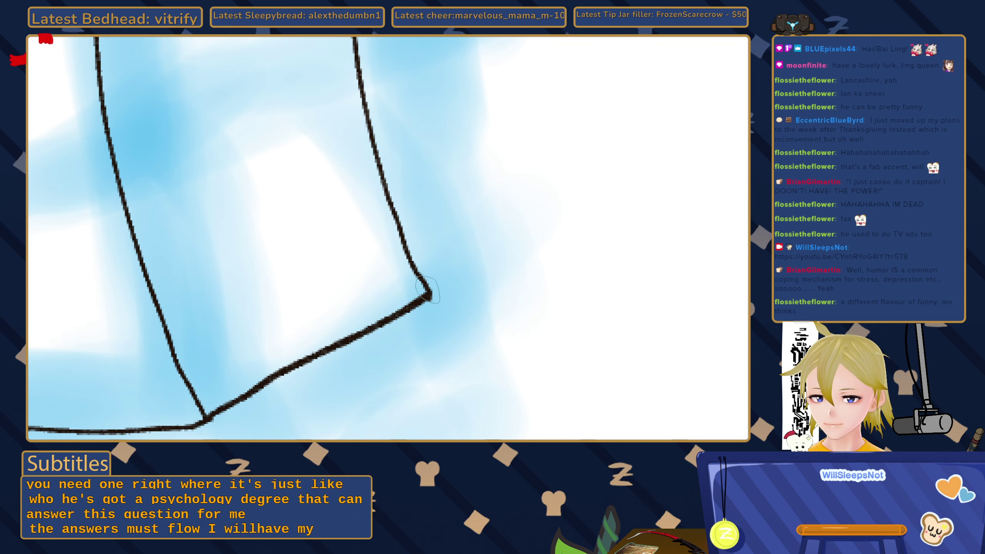
scroll(421, 297, "down", 5)
scroll(417, 298, "up", 3)
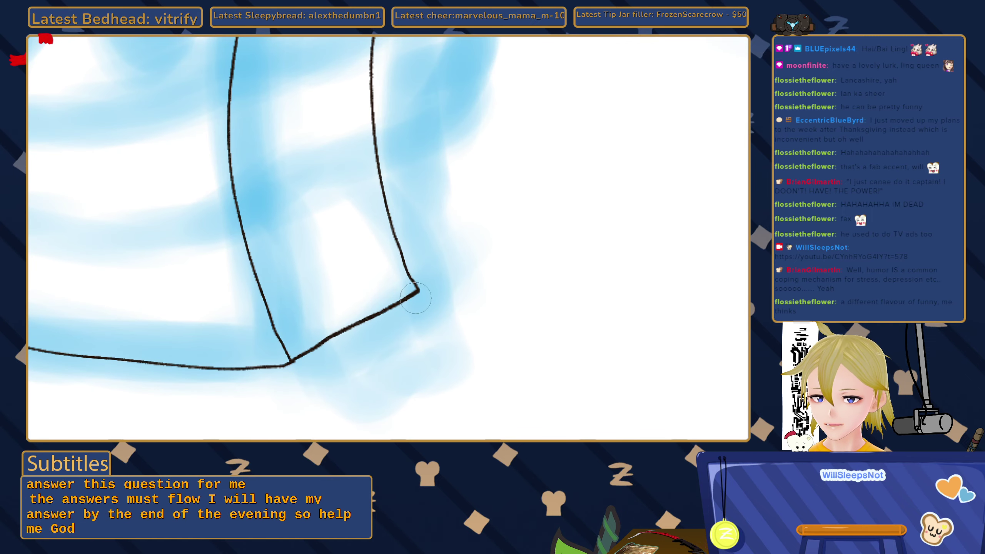
scroll(403, 287, "down", 4)
scroll(393, 283, "up", 1)
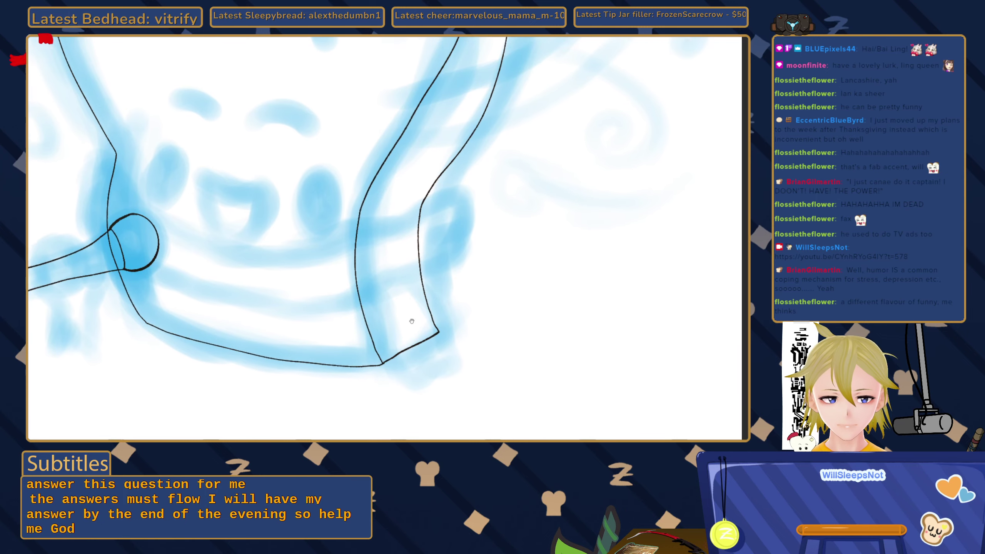
scroll(390, 279, "down", 3)
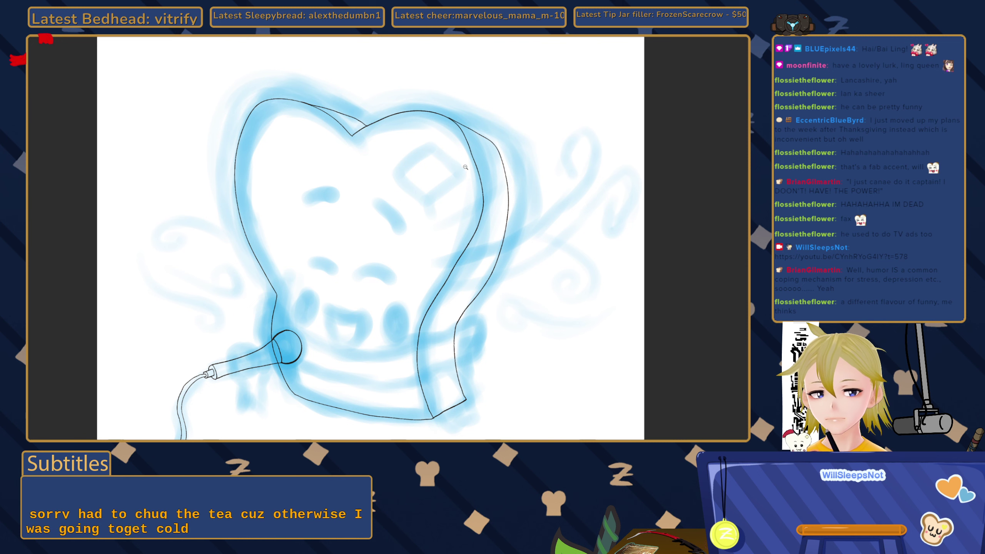
Erase the front face's contour along the right lobe and re-ink it as a smoother curve.
scroll(446, 171, "up", 3)
left_click_drag(456, 105, 498, 233)
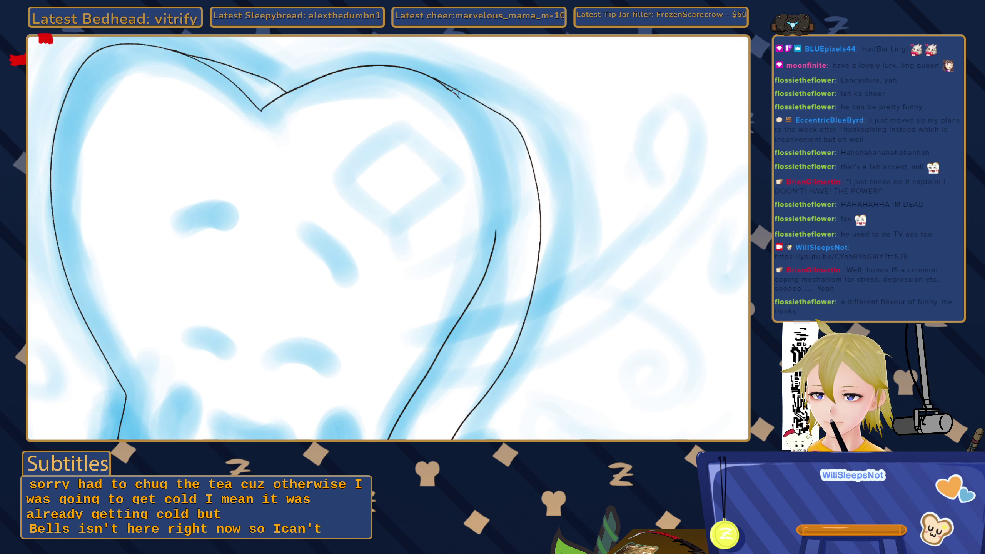
mouse_move(462, 108)
left_mouse_down()
mouse_move(496, 174)
mouse_move(496, 238)
left_mouse_up()
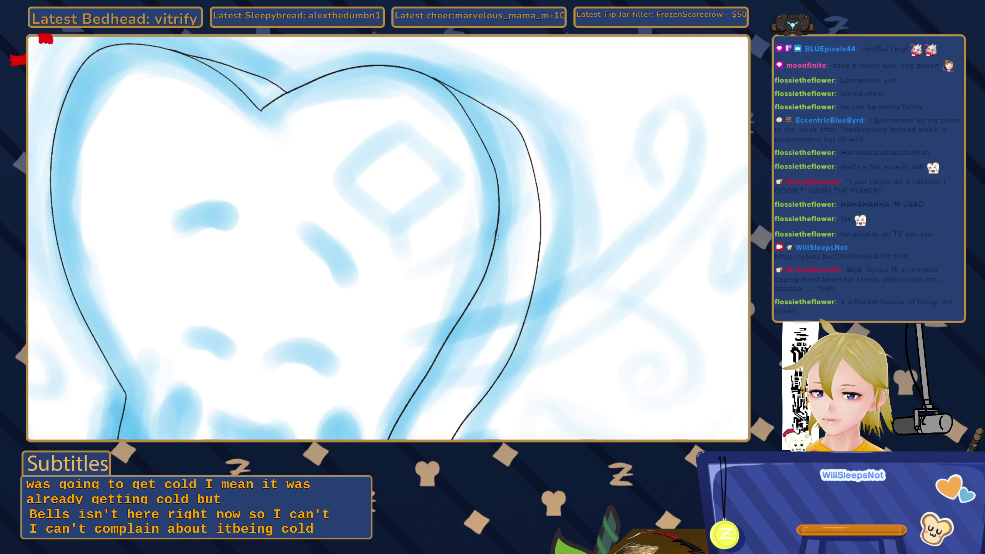
scroll(427, 215, "down", 5)
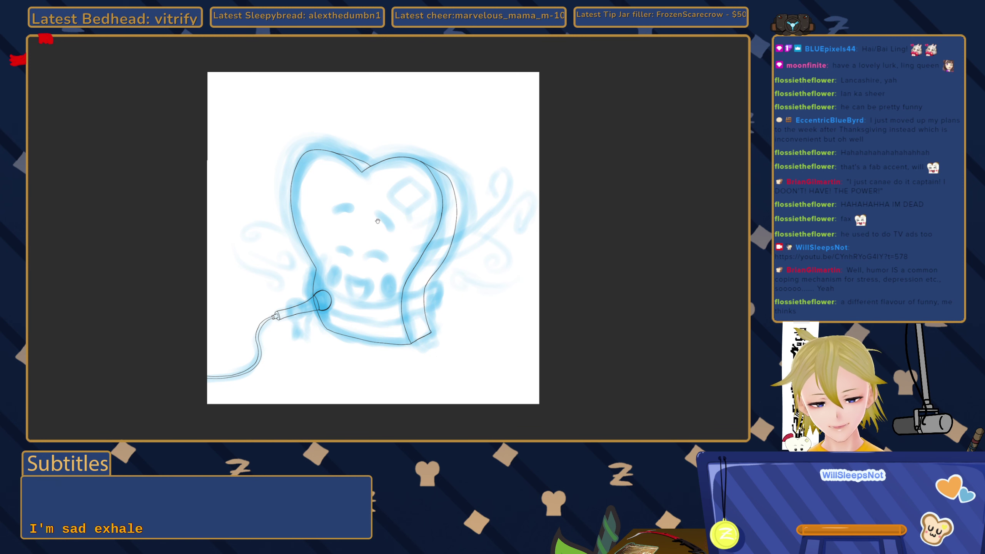
Erase the outer side edge beside the right lobe and re-ink it as a smoother curve down towards the waist.
left_click_drag(367, 236, 397, 210)
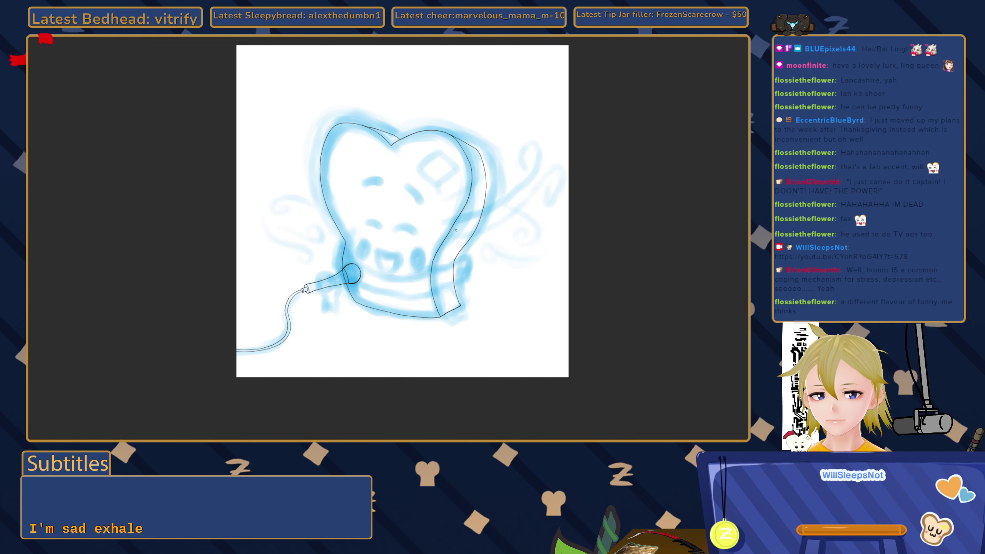
left_click(493, 178)
scroll(467, 122, "up", 2)
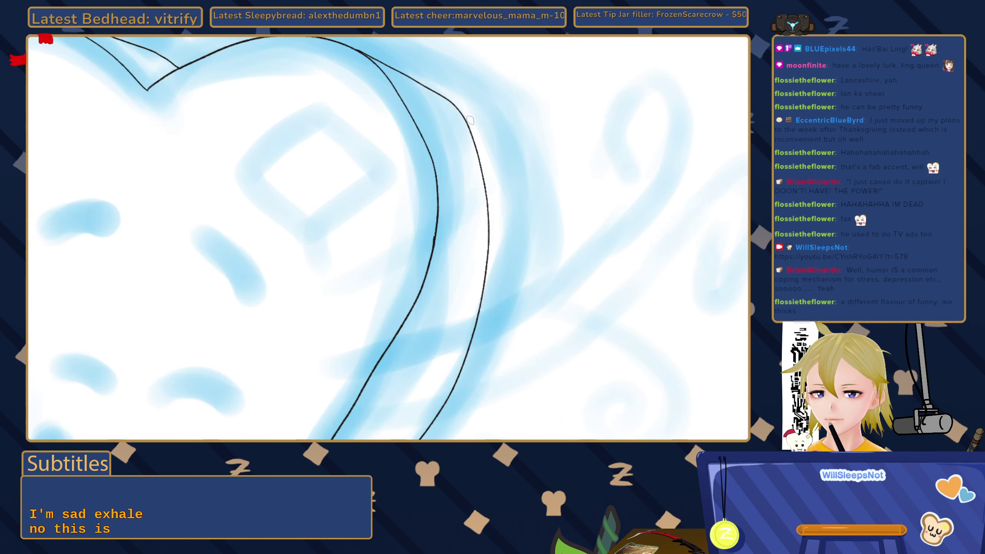
mouse_move(456, 110)
left_mouse_down()
mouse_move(485, 183)
mouse_move(478, 298)
mouse_move(451, 389)
left_mouse_up()
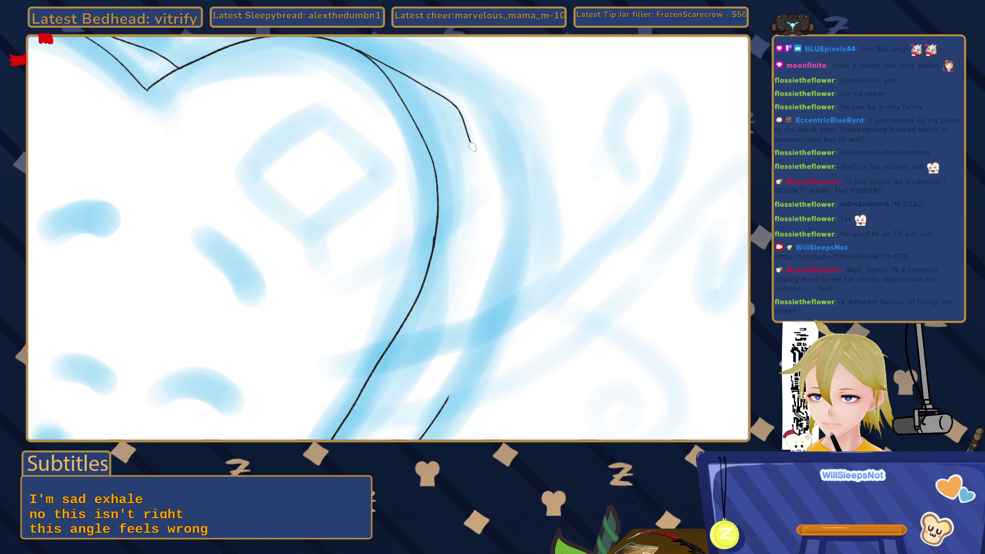
mouse_move(457, 108)
left_mouse_down()
mouse_move(492, 193)
mouse_move(491, 291)
mouse_move(476, 355)
mouse_move(435, 417)
left_mouse_up()
scroll(441, 399, "up", 5)
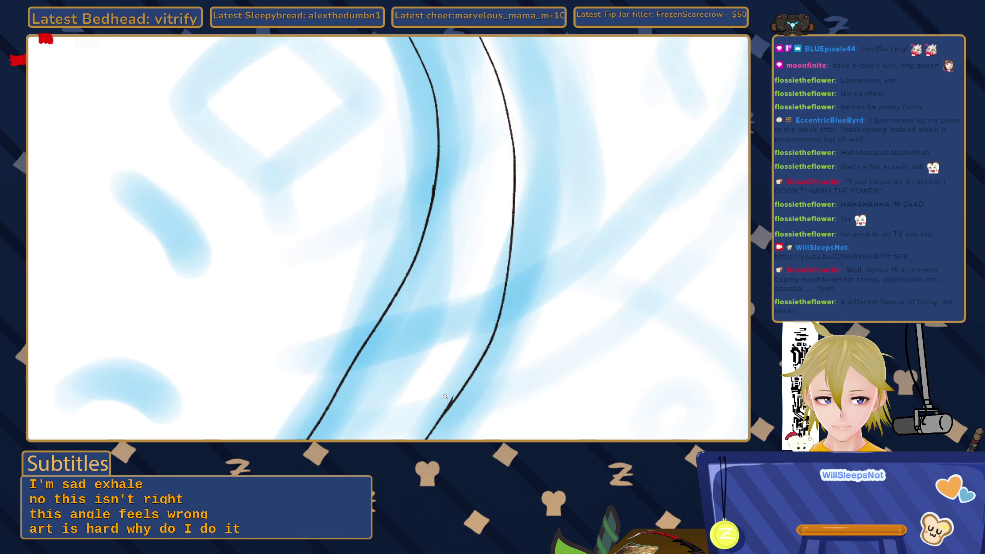
scroll(450, 396, "up", 3)
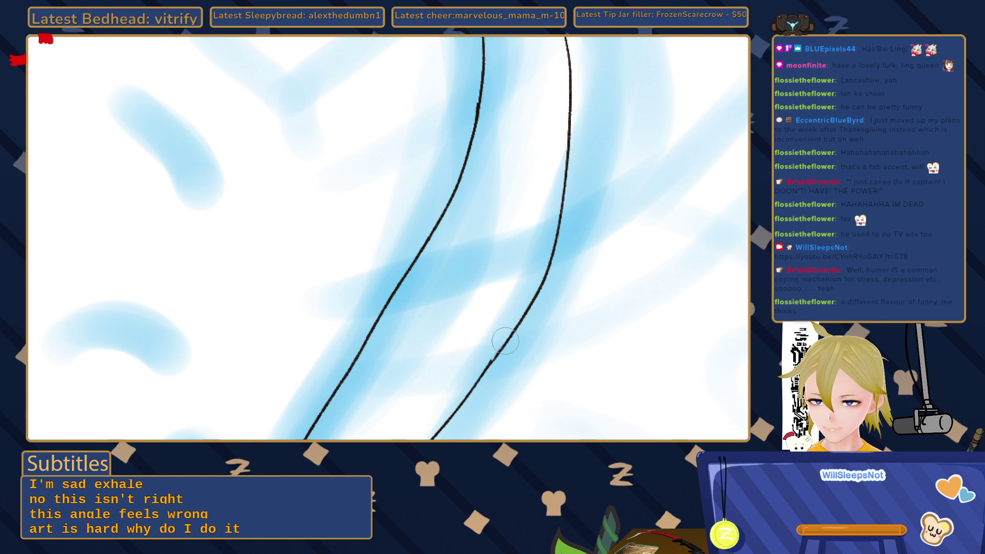
mouse_move(499, 343)
left_mouse_down()
mouse_move(451, 393)
mouse_move(446, 209)
left_mouse_up()
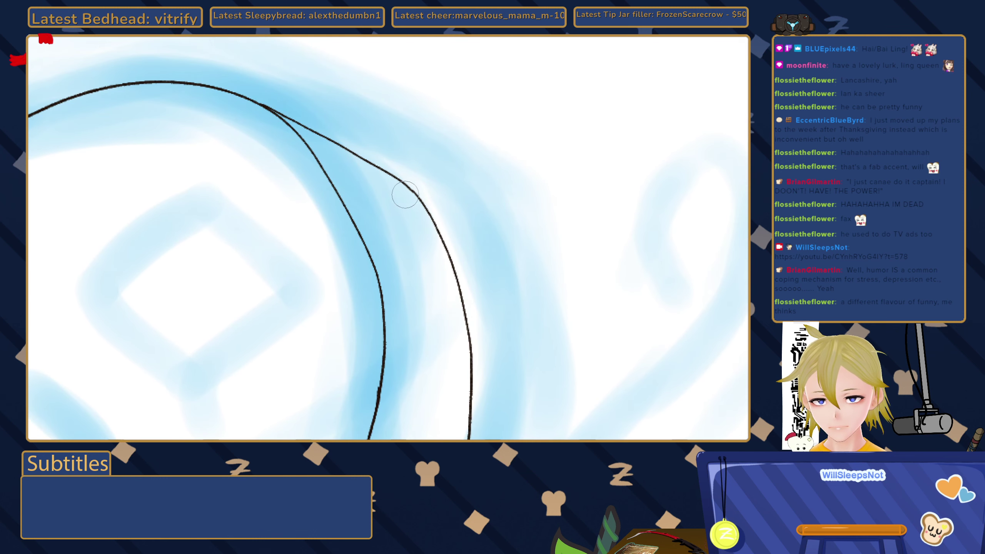
Examine the whole inked slice's shape and side depth against the blue sketch.
key("ctrl+0")
left_click_drag(317, 252, 371, 227)
scroll(371, 227, "up", 2)
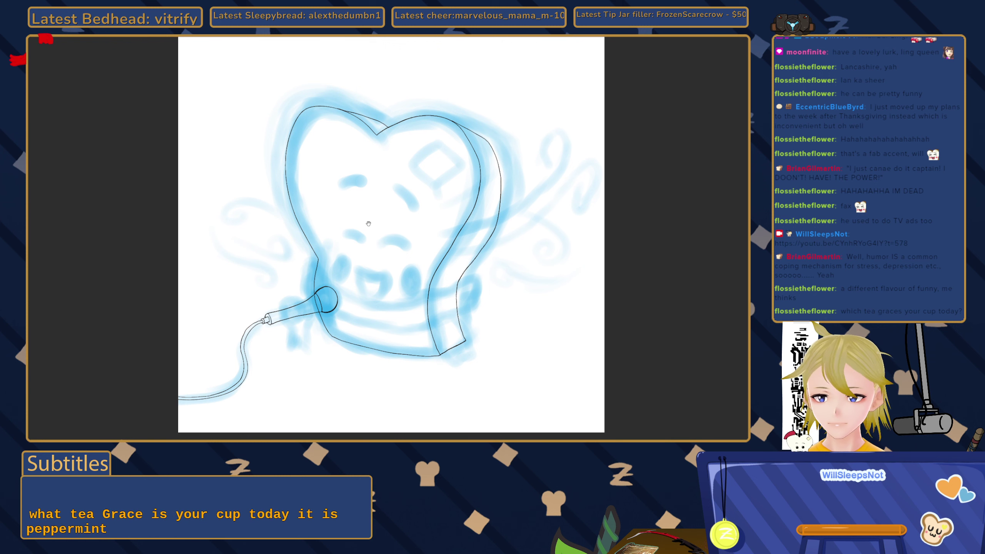
left_click_drag(368, 223, 364, 241)
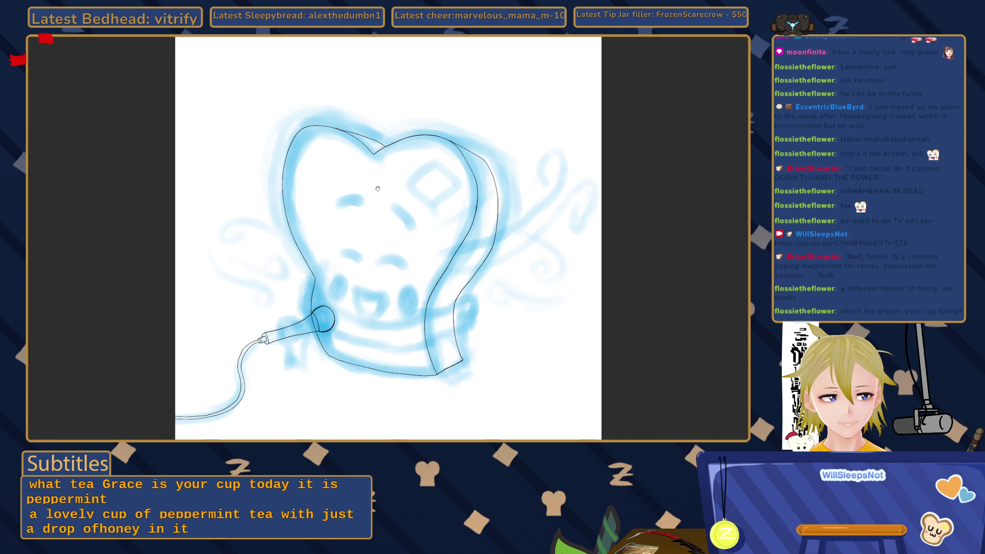
scroll(378, 188, "down", 1)
scroll(384, 198, "up", 1)
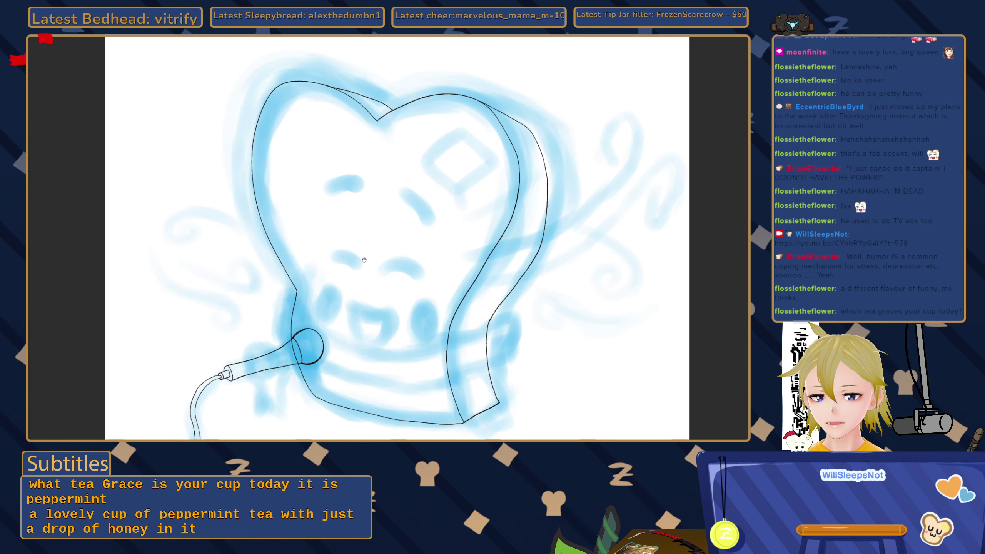
left_click_drag(342, 297, 378, 229)
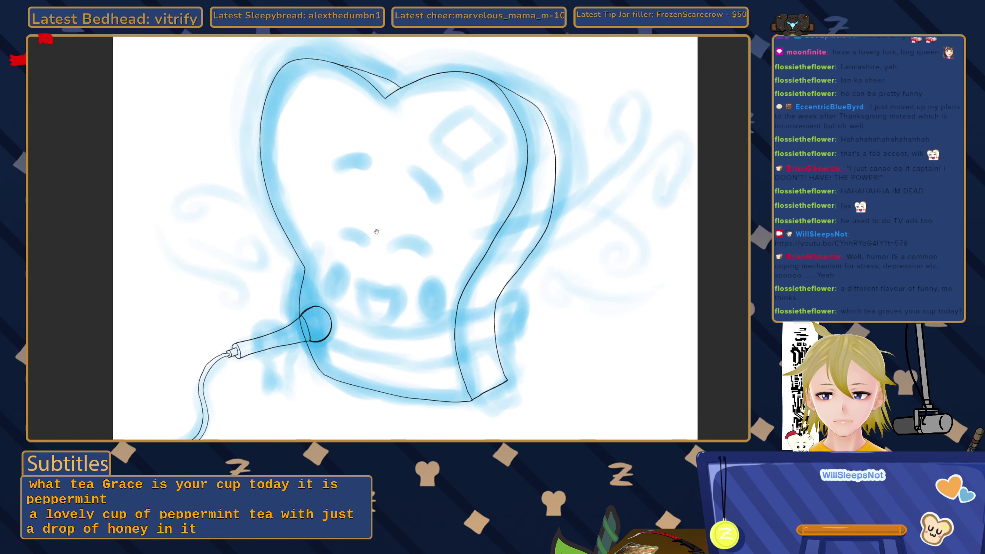
scroll(395, 227, "down", 1)
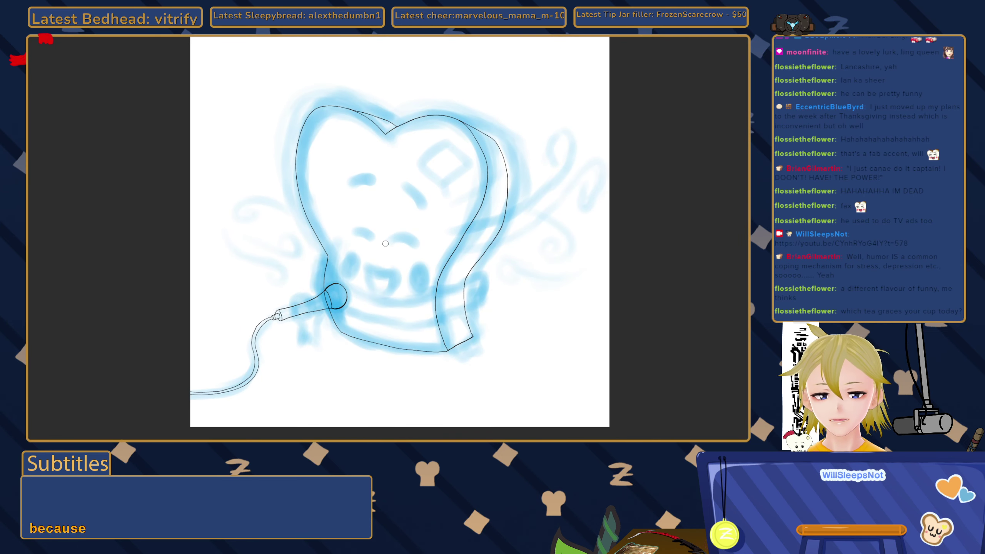
left_click_drag(376, 238, 399, 231)
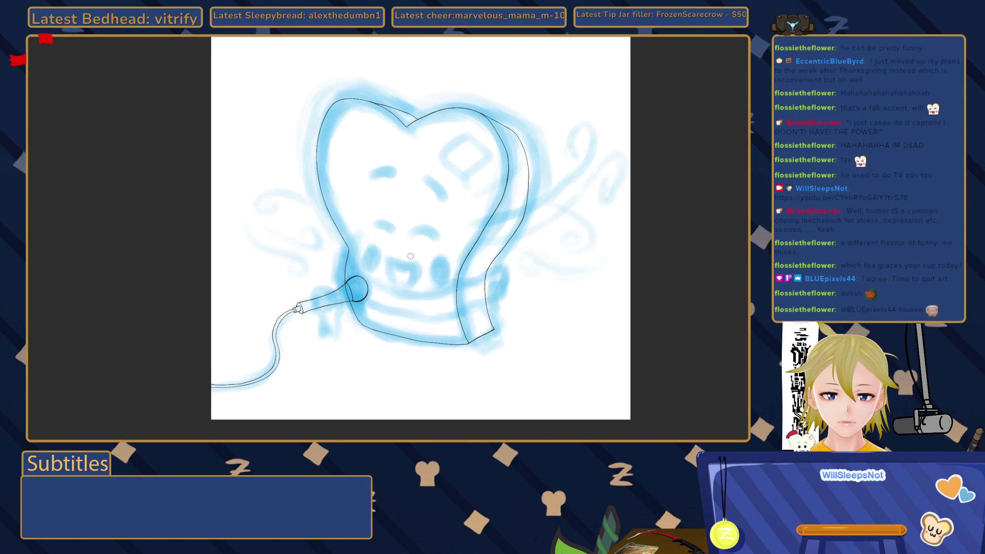
left_click_drag(405, 224, 412, 239)
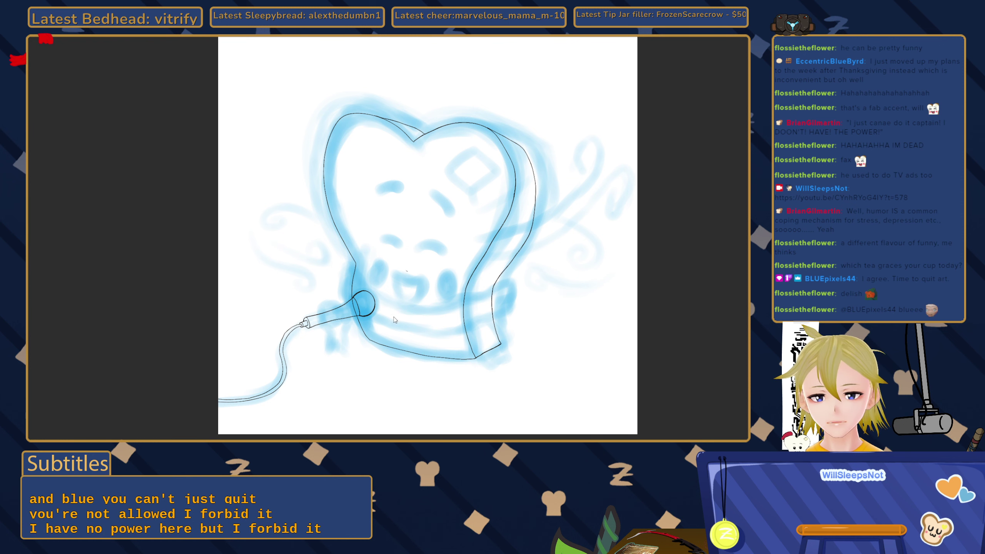
Ink the waist band's rounded fold at the outer side edge and its lower line across the side face to the front contour.
left_click_drag(405, 301, 379, 269)
mouse_move(428, 308)
left_mouse_down()
mouse_move(440, 310)
mouse_move(419, 317)
left_mouse_up()
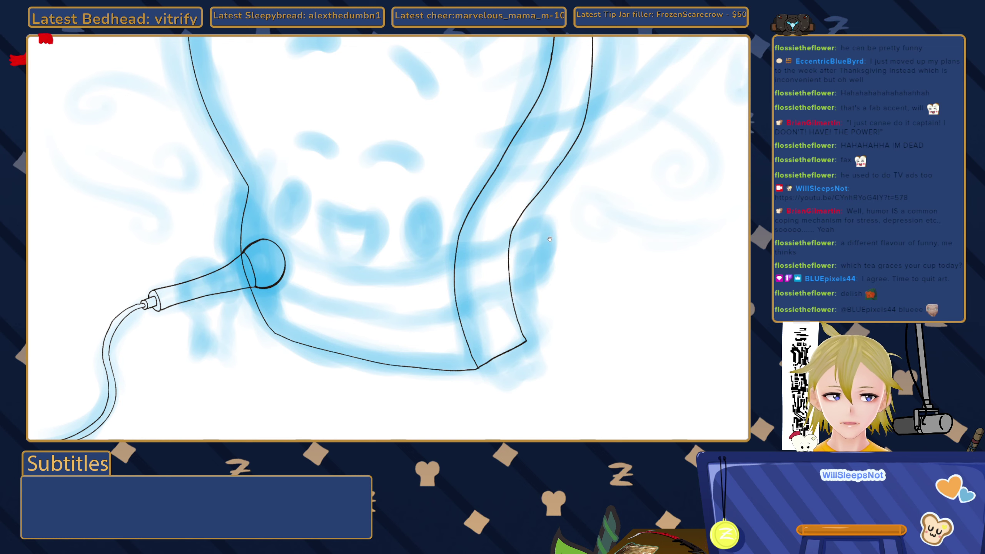
left_click_drag(549, 239, 569, 233)
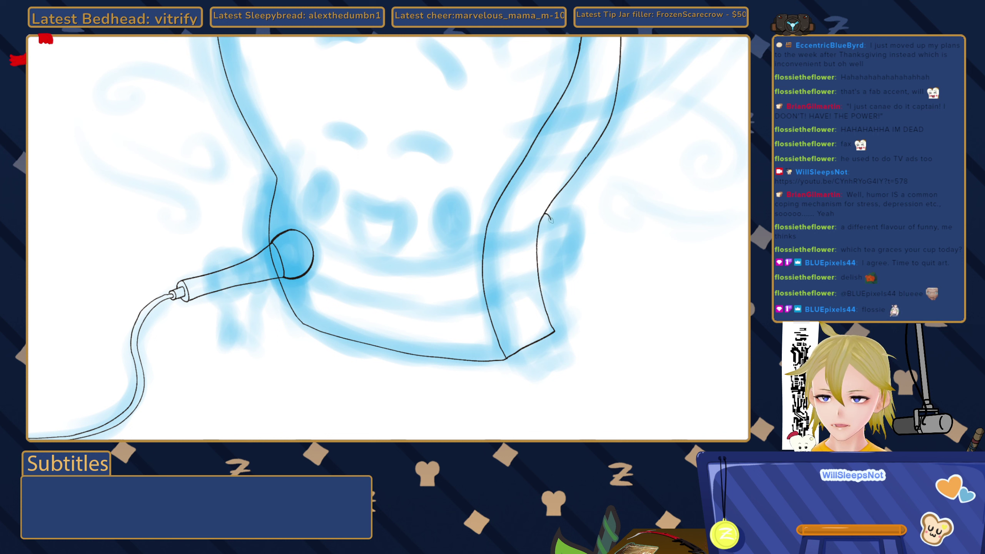
left_click_drag(547, 231, 481, 252)
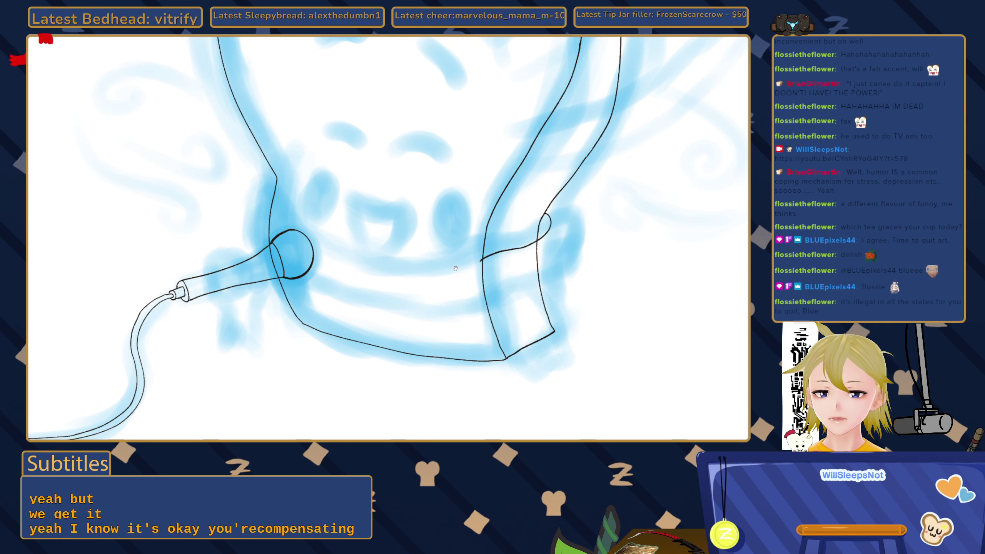
left_click_drag(455, 268, 473, 243)
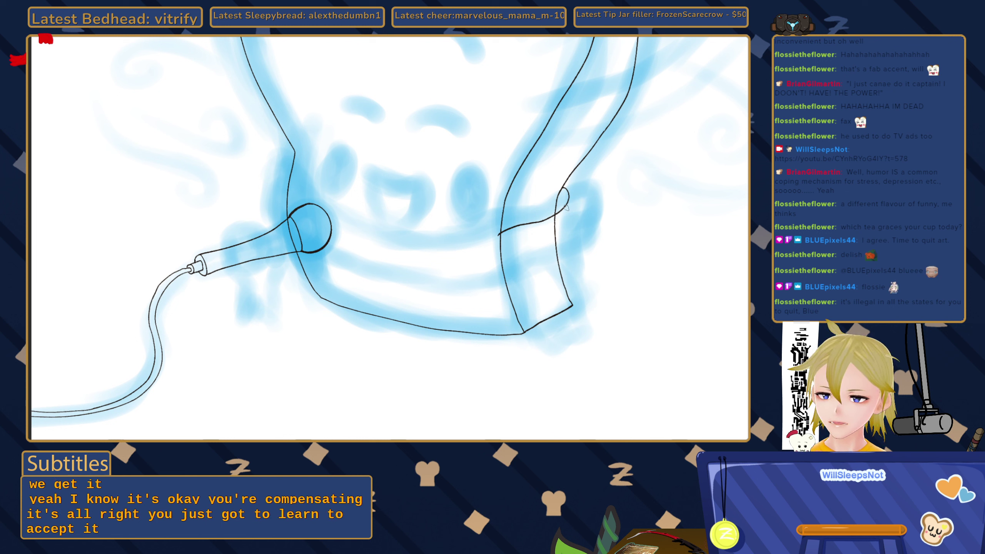
Ink the waist band's sagging upper edge from the rounded fold across the front to the microphone head, undoing unsatisfactory strokes.
mouse_move(571, 226)
left_mouse_down()
mouse_move(559, 245)
mouse_move(516, 267)
mouse_move(416, 269)
mouse_move(372, 256)
left_mouse_up()
key("ctrl+z")
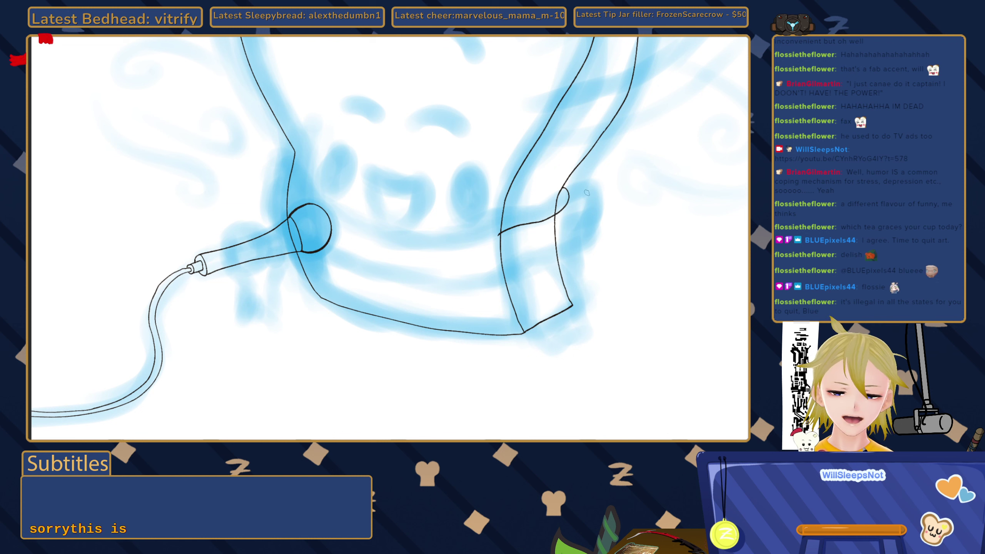
mouse_move(562, 188)
left_mouse_down()
mouse_move(421, 239)
mouse_move(333, 219)
left_mouse_up()
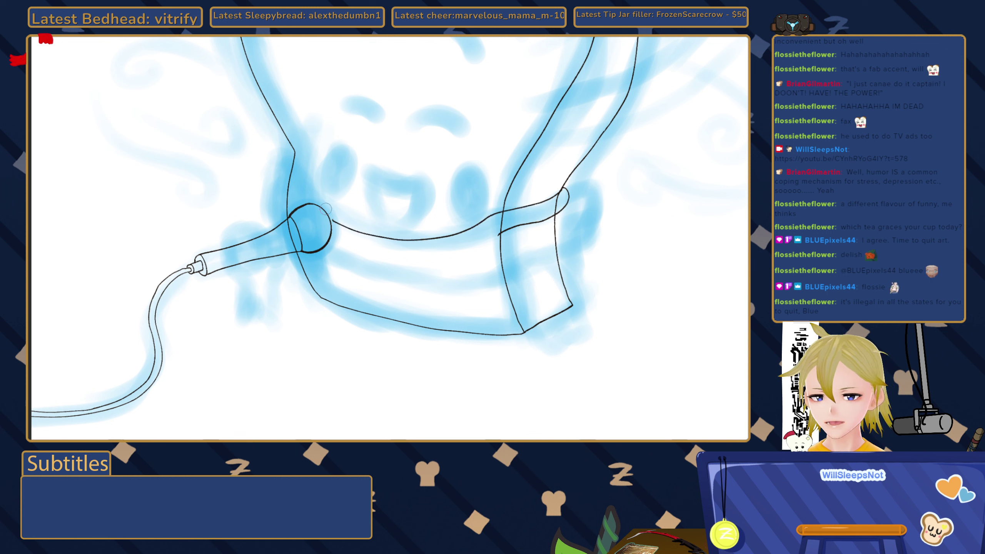
left_click_drag(321, 211, 375, 237)
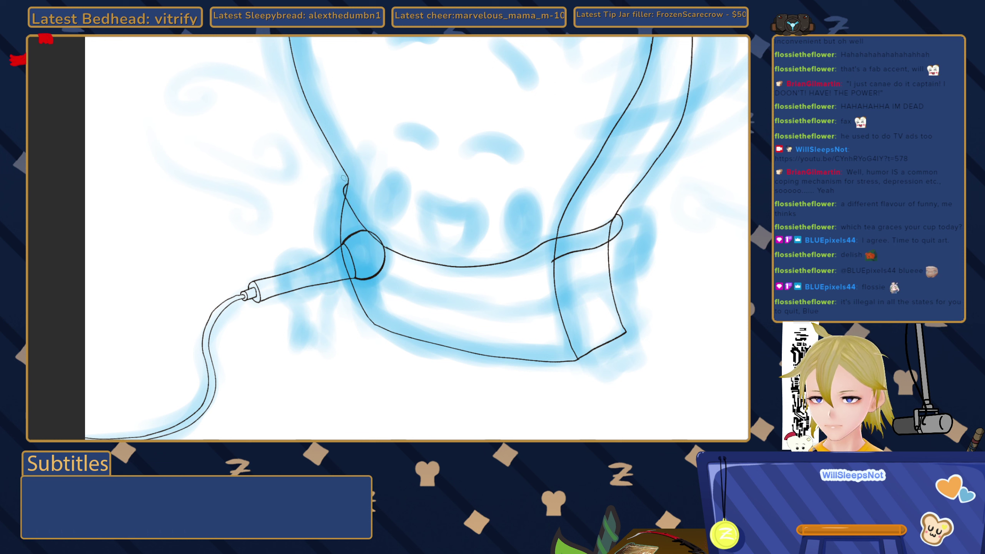
key("ctrl+z")
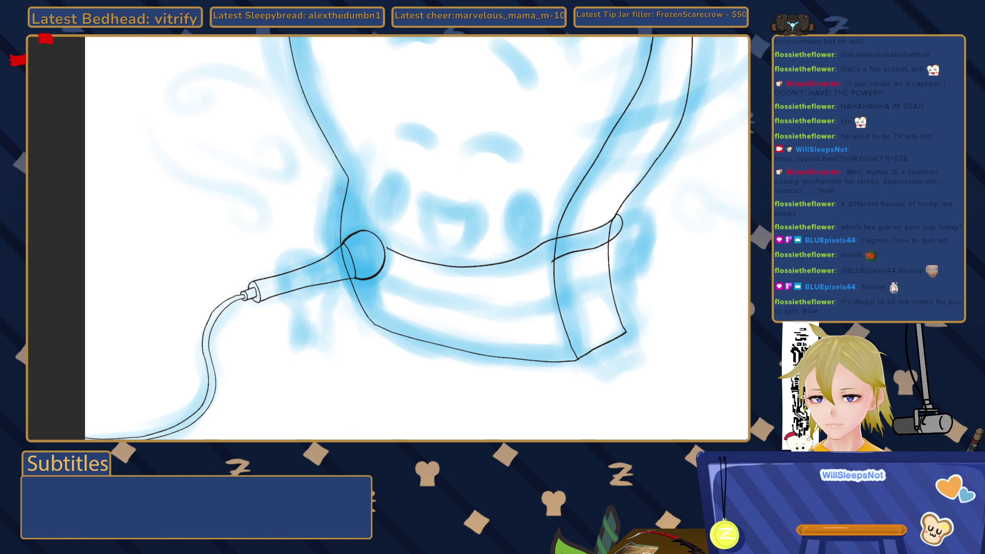
Ink the waist band's upper edge from the microphone head up to the slice's side contour and add a small curved fold outside that contour.
scroll(348, 210, "up", 3)
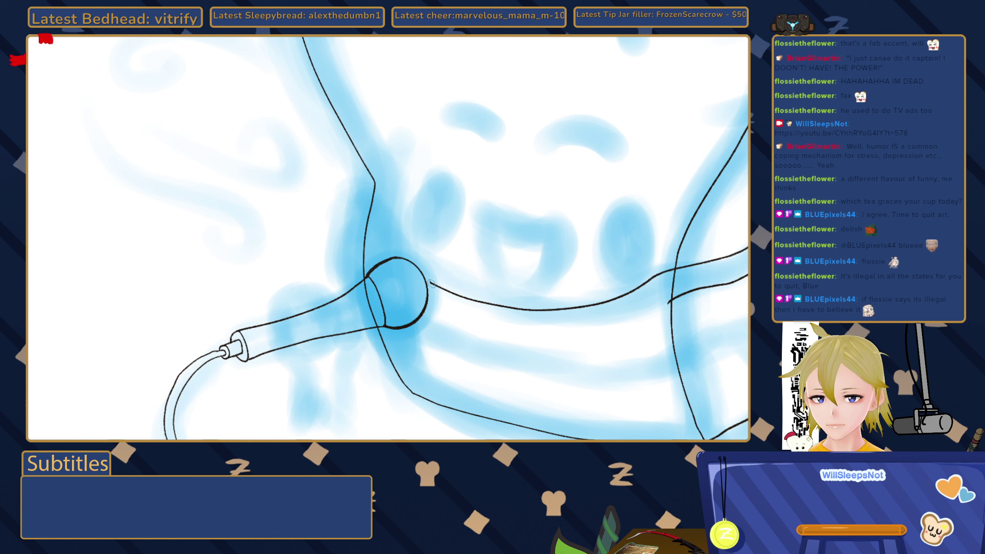
key("ctrl+z")
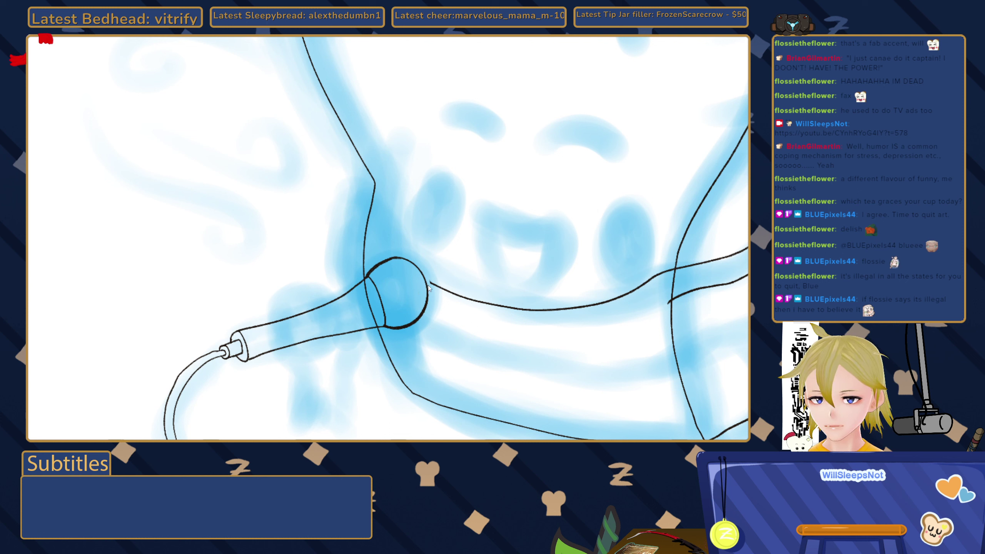
left_click_drag(428, 281, 381, 227)
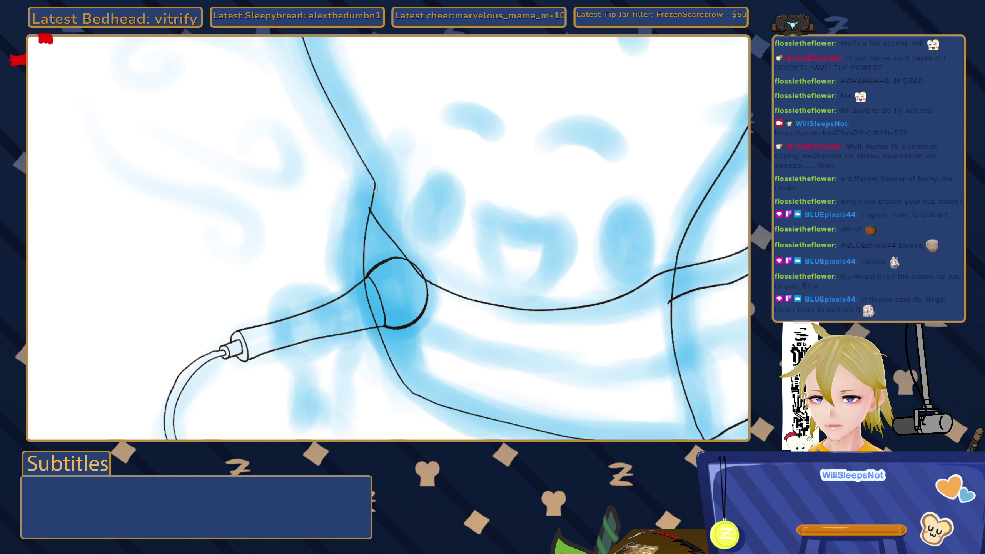
left_click_drag(360, 206, 357, 224)
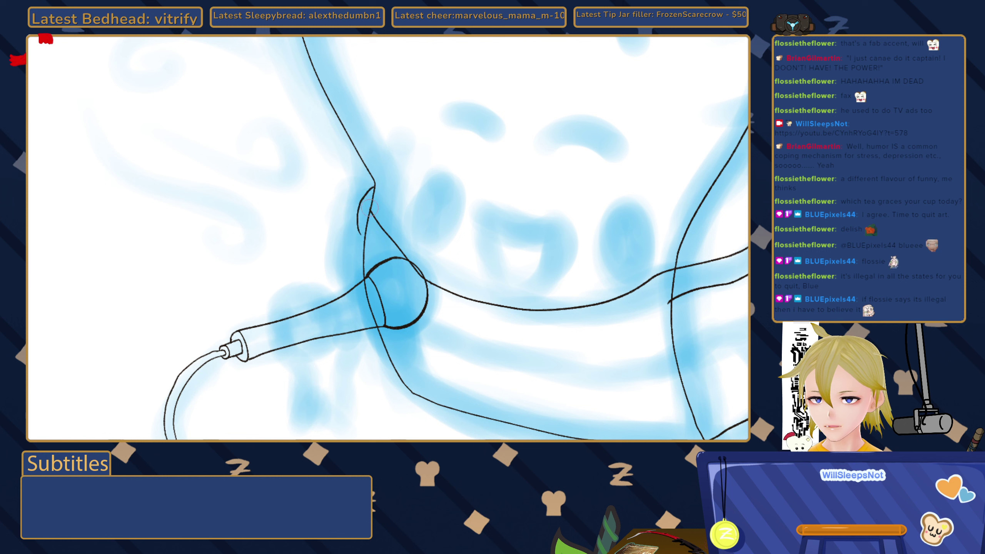
scroll(370, 204, "up", 2)
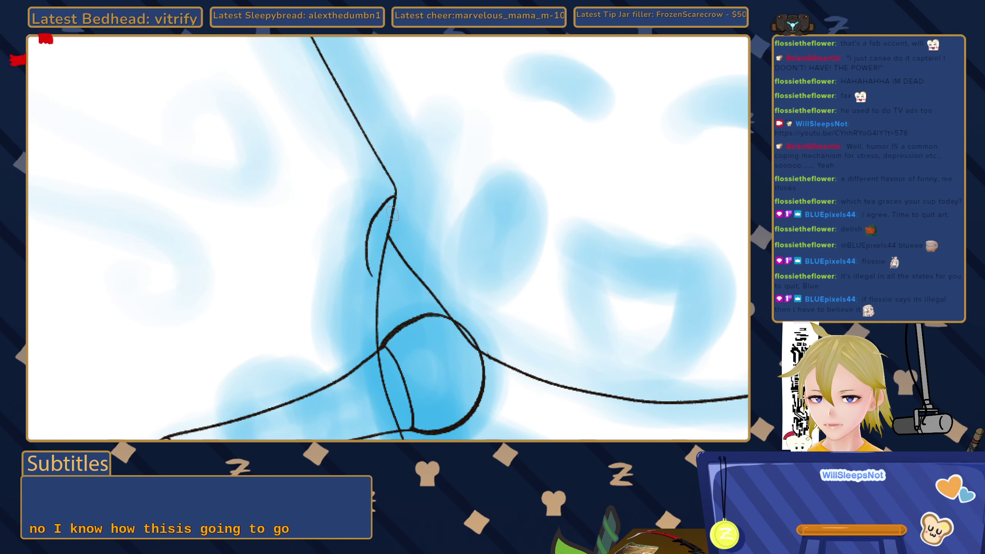
scroll(316, 174, "down", 3)
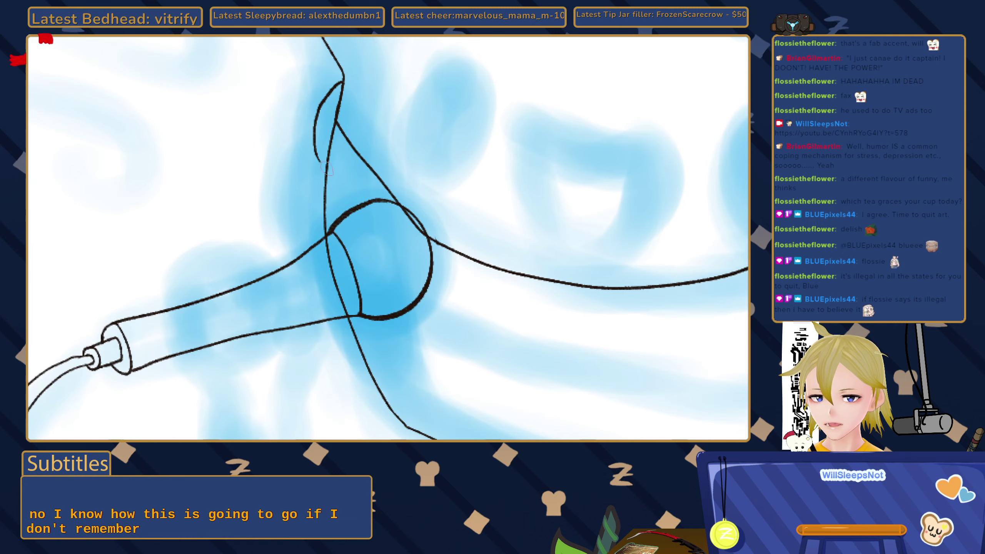
Ink the waist band's lower edge from the fold above the microphone across the front and side face, with a second bulge at the outer side.
mouse_move(351, 190)
left_mouse_down()
mouse_move(315, 163)
mouse_move(322, 222)
mouse_move(368, 273)
mouse_move(456, 306)
mouse_move(567, 325)
mouse_move(721, 321)
left_mouse_up()
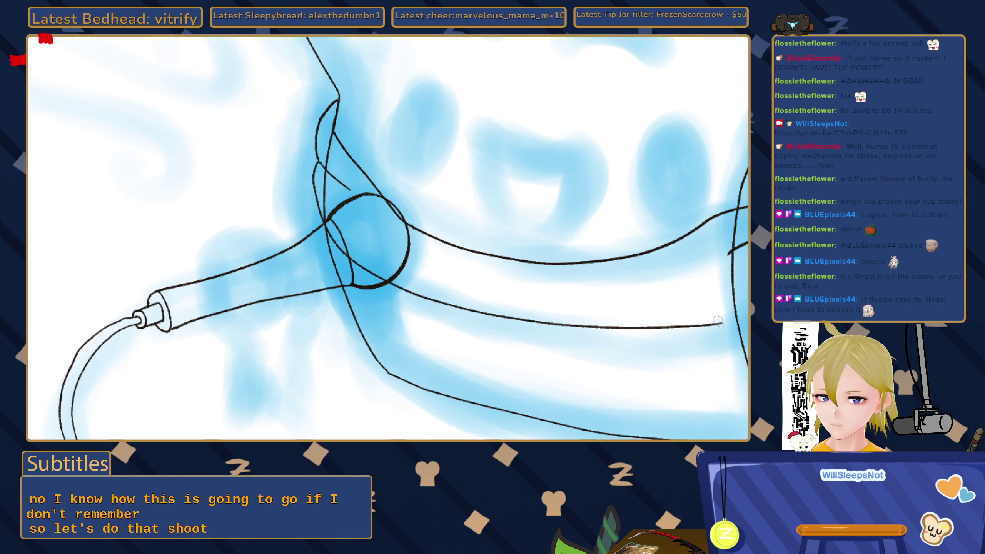
mouse_move(651, 328)
left_mouse_down()
mouse_move(364, 296)
mouse_move(402, 303)
mouse_move(529, 253)
mouse_move(532, 230)
mouse_move(510, 187)
left_mouse_up()
scroll(461, 234, "down", 3)
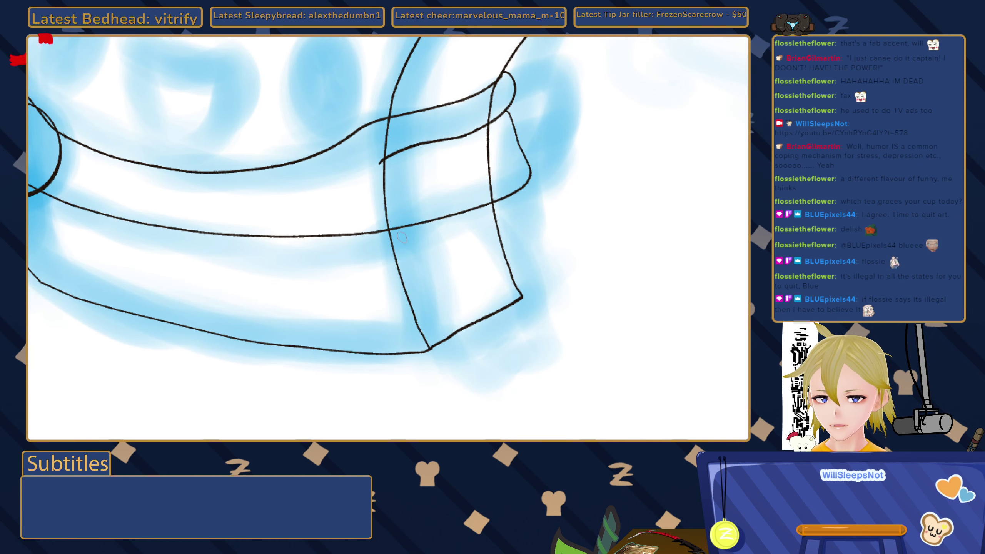
Reshape the waist band's second outer bulge closer to the side edge and erase the overly thick overlap where it meets the lower edge.
key("e")
mouse_move(521, 155)
left_mouse_down()
mouse_move(518, 191)
mouse_move(503, 200)
mouse_move(526, 137)
mouse_move(523, 153)
mouse_move(508, 153)
mouse_move(514, 127)
mouse_move(478, 208)
left_mouse_up()
key("e")
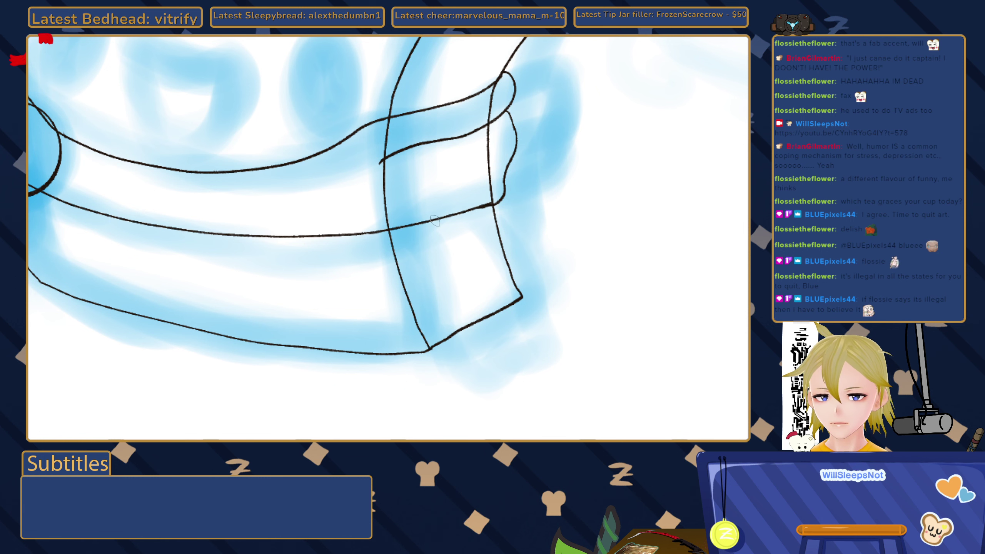
scroll(435, 221, "up", 6)
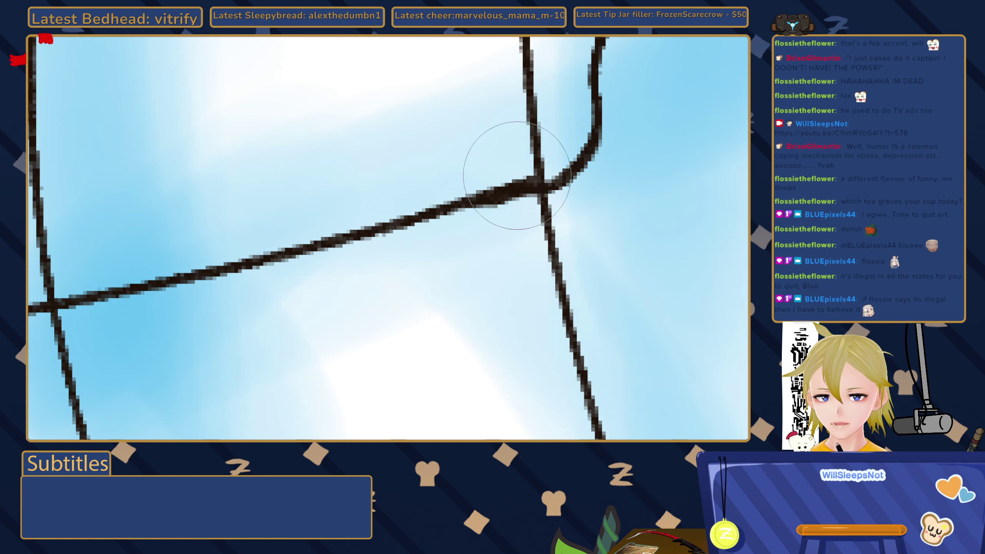
left_click_drag(528, 181, 542, 183)
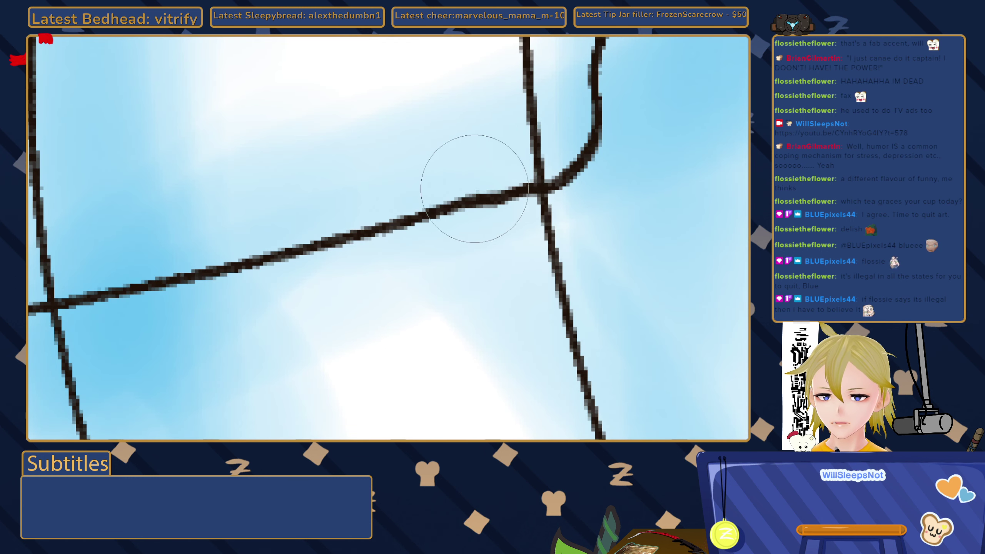
scroll(439, 283, "down", 6)
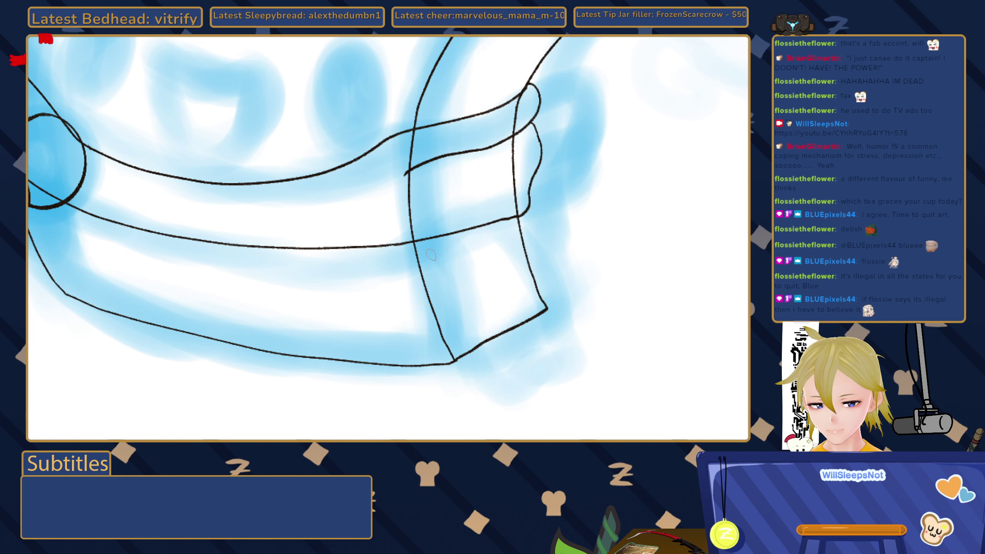
Ink the band's hanging tail over the side face, with two curved side edges and a wavy end below the slice, undoing one unsatisfactory stroke.
mouse_move(419, 247)
left_mouse_down()
mouse_move(439, 252)
mouse_move(432, 245)
left_mouse_up()
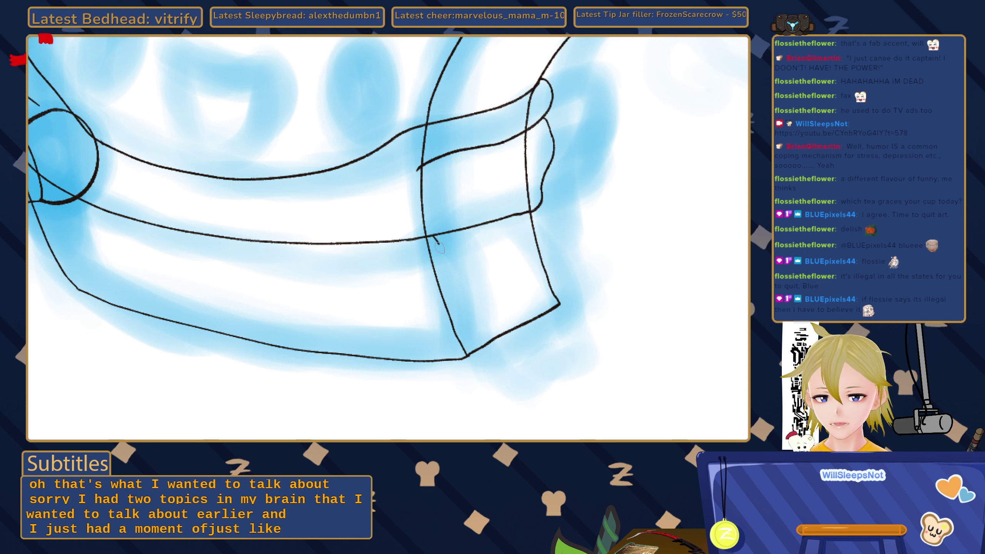
left_click_drag(464, 319, 507, 364)
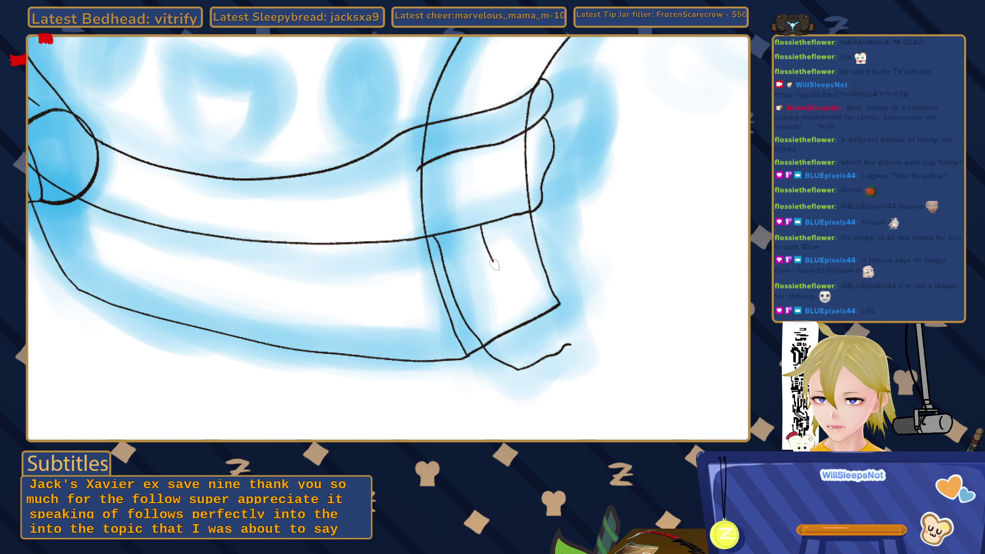
key("ctrl+z")
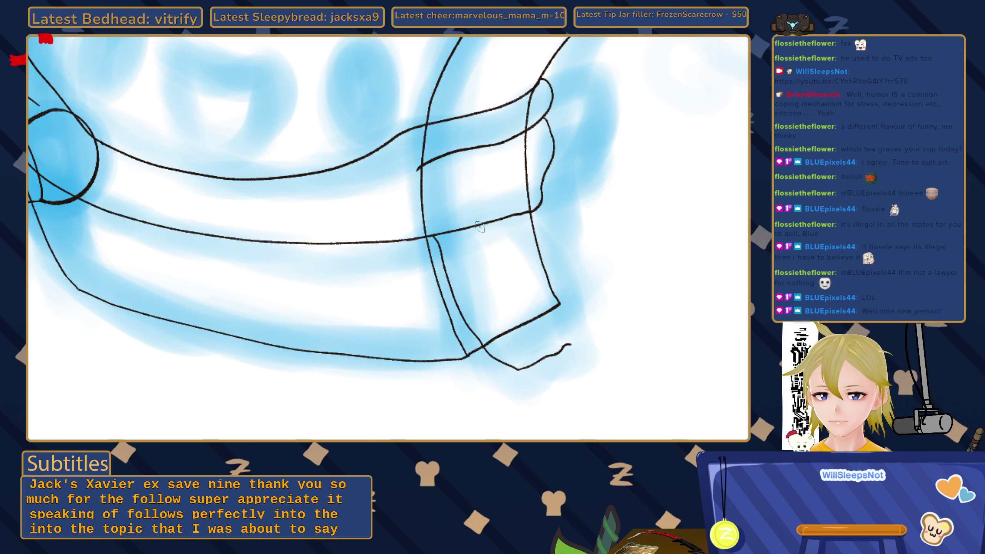
left_click_drag(480, 226, 489, 253)
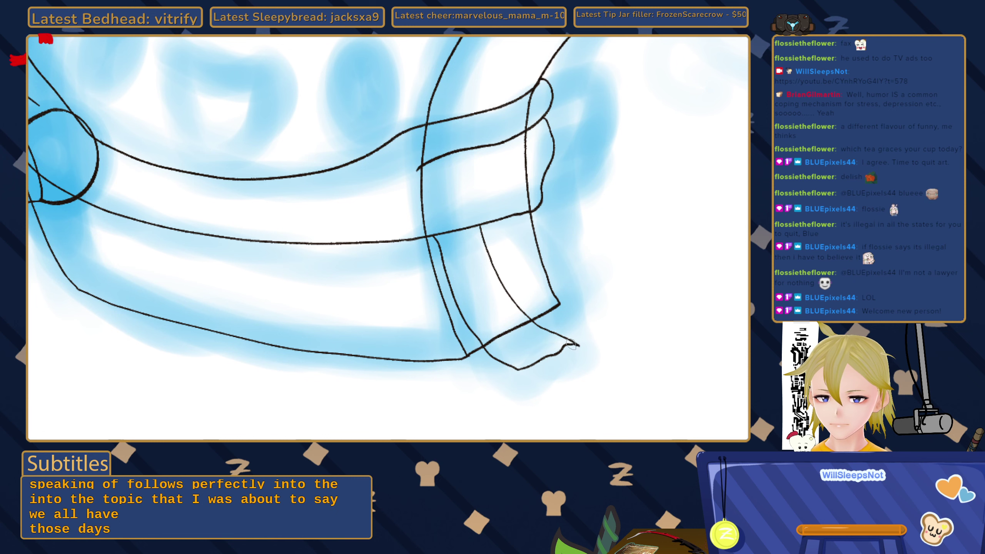
mouse_move(545, 341)
left_mouse_down()
mouse_move(581, 338)
mouse_move(535, 326)
left_mouse_up()
left_click(557, 352)
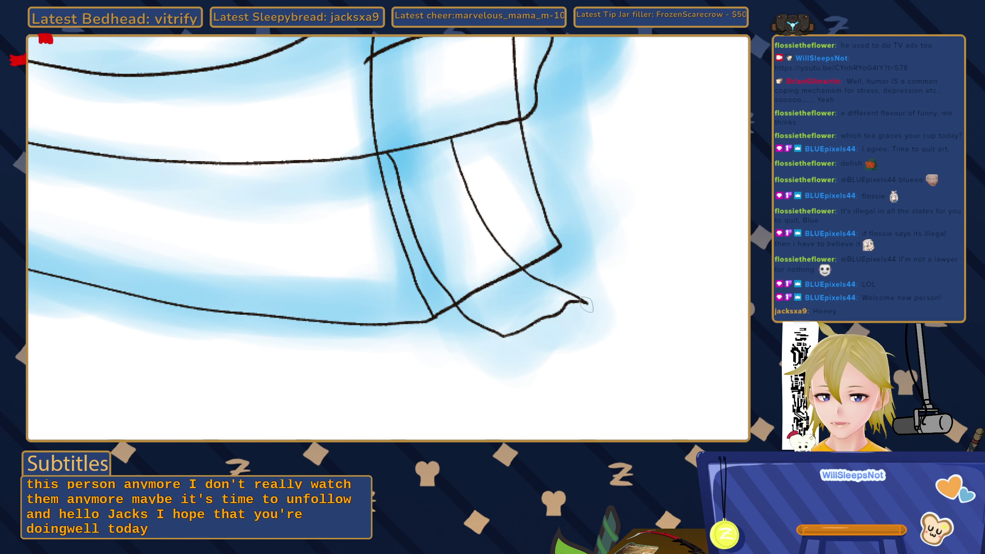
Ink a parallel thickness line along the hanging tail's wavy end and front-side edge, and join the double lines at the lowest corner.
left_click_drag(570, 302, 586, 304)
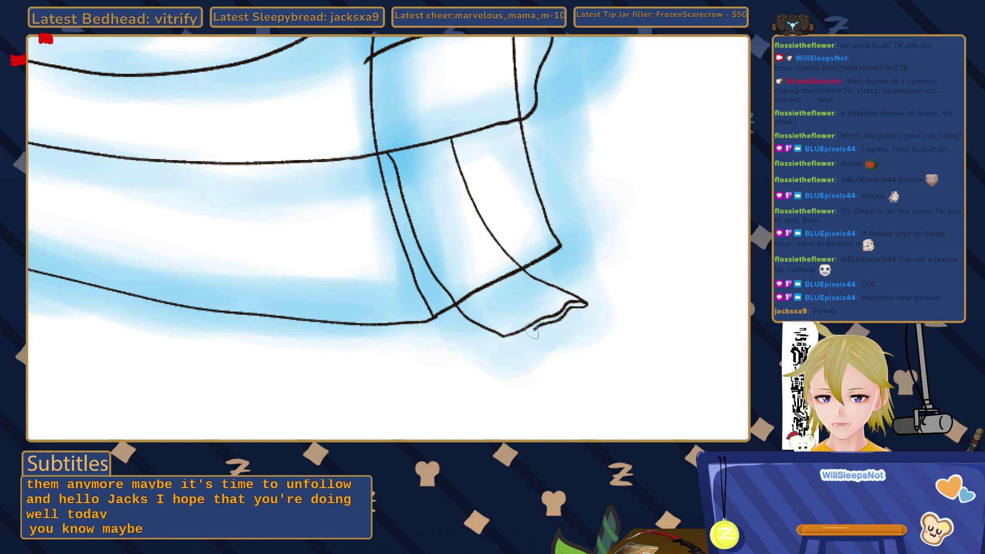
left_click_drag(568, 308, 513, 338)
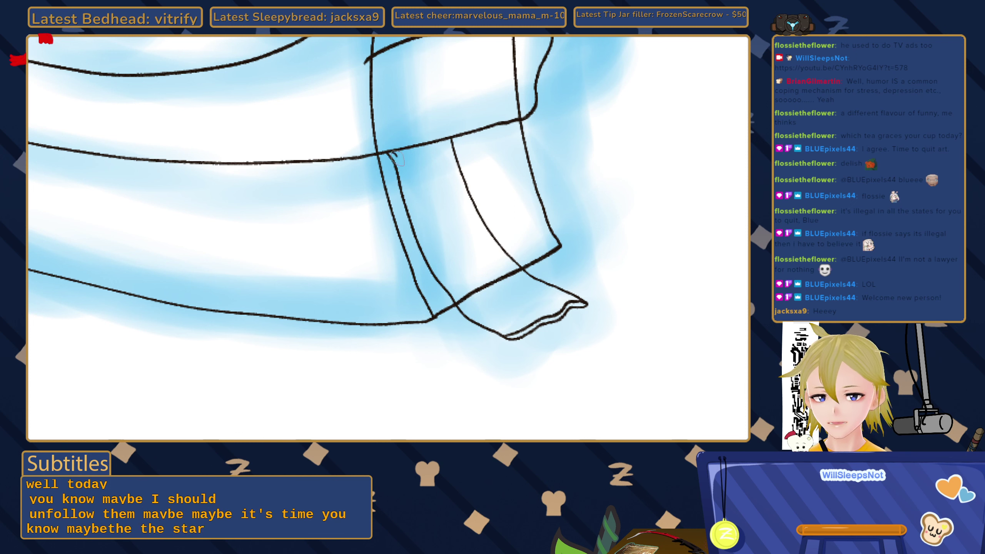
mouse_move(391, 155)
left_mouse_down()
mouse_move(417, 235)
mouse_move(460, 301)
mouse_move(492, 324)
left_mouse_up()
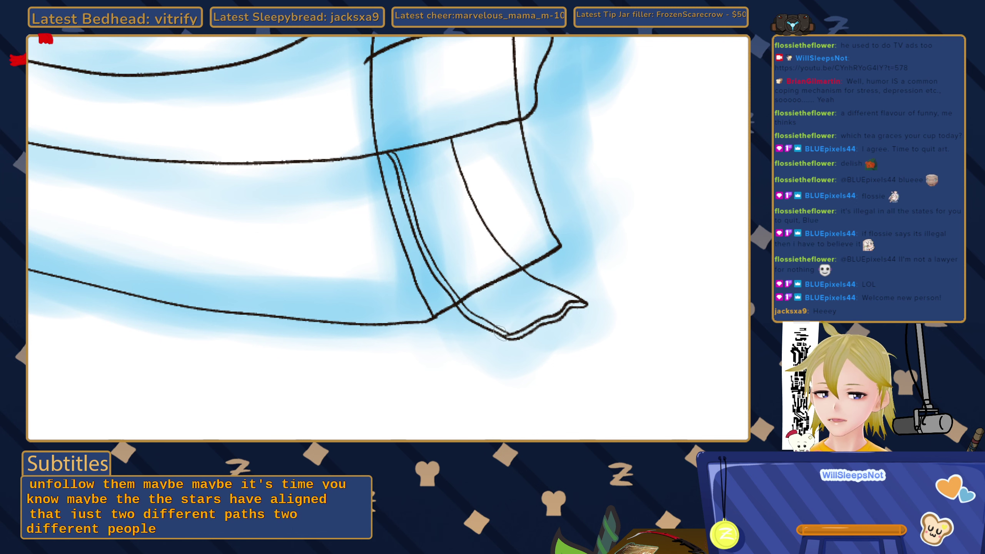
scroll(506, 345, "down", 4)
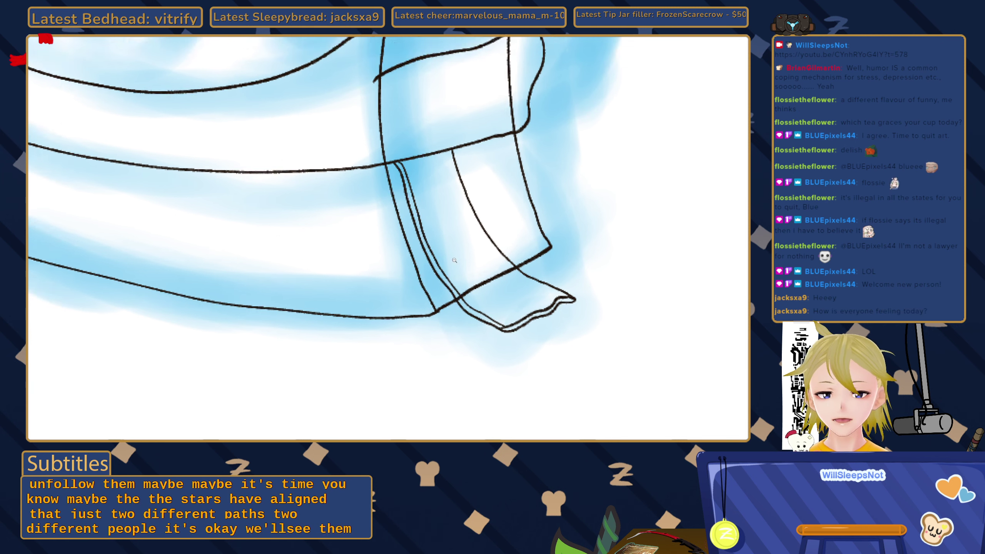
scroll(446, 277, "up", 3)
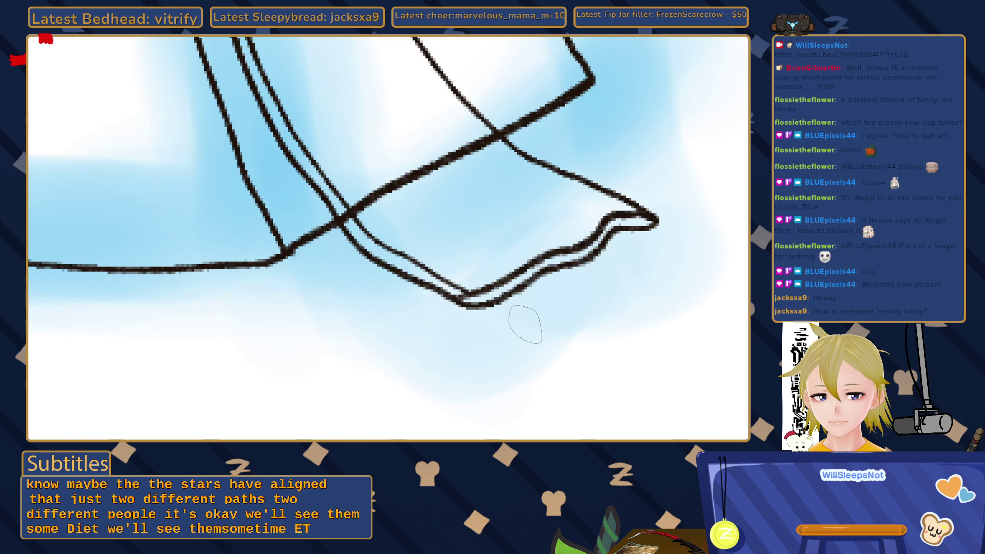
scroll(458, 298, "up", 3)
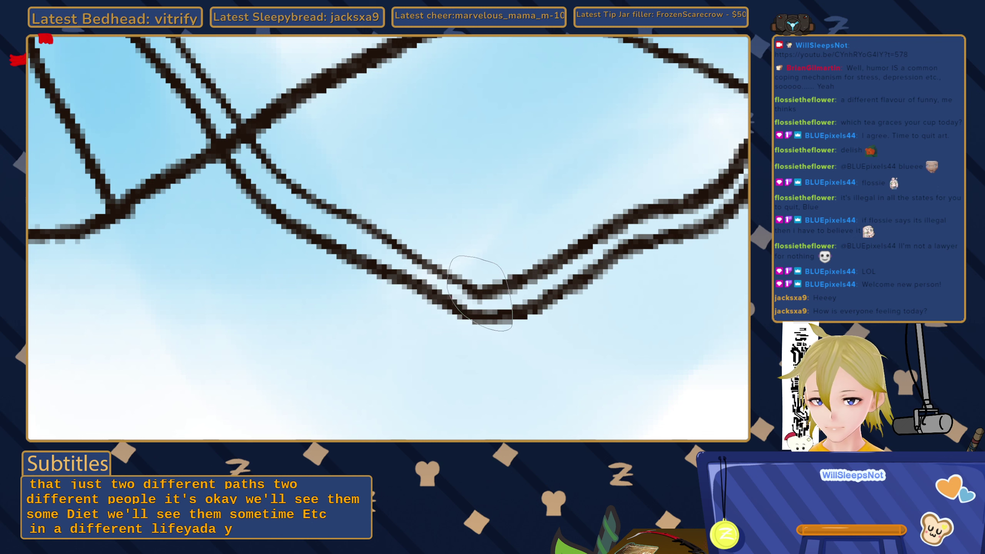
left_click_drag(480, 290, 481, 313)
scroll(480, 314, "down", 5)
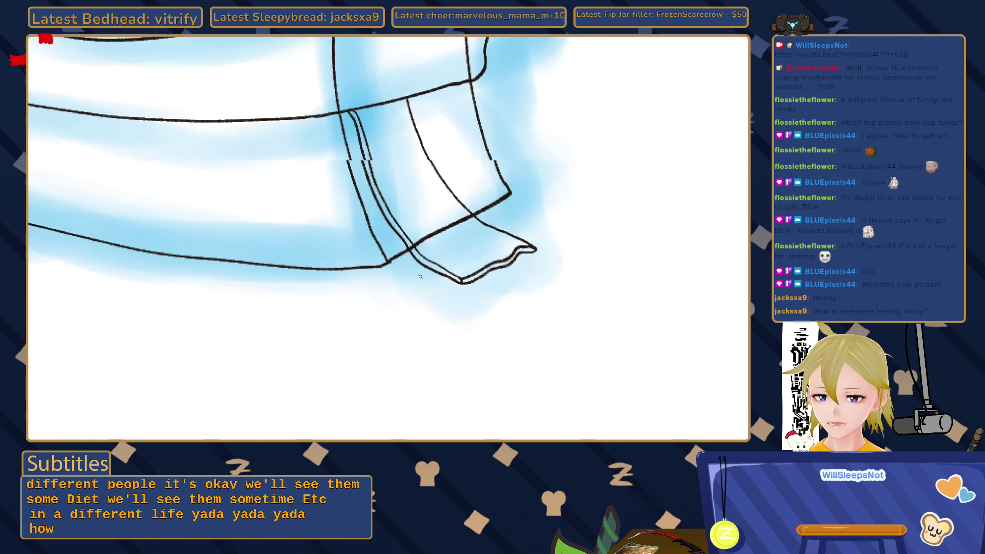
scroll(450, 311, "down", 1)
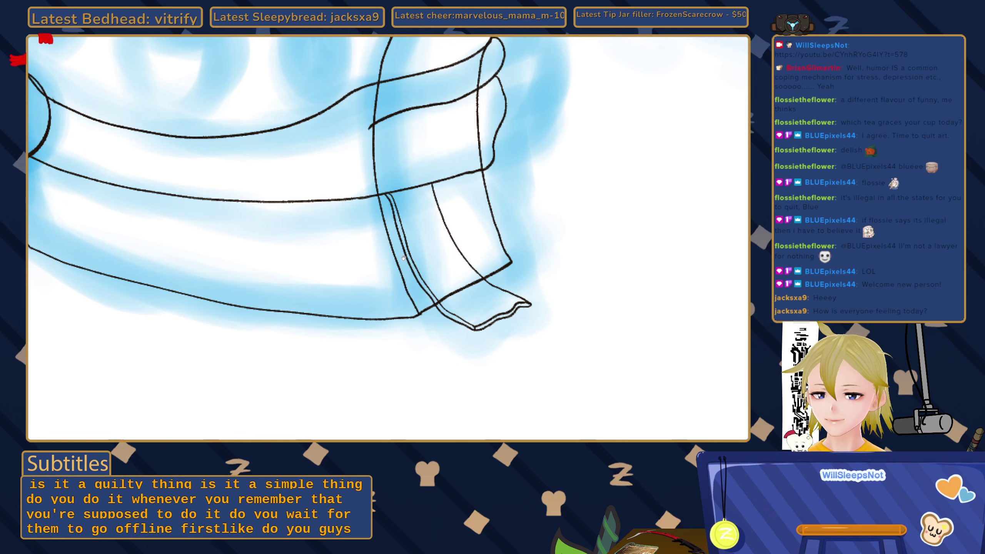
Erase the parallel thickness line along the hanging tail's front-side edge down towards the slice's bottom edge.
scroll(465, 292, "up", 2)
scroll(465, 292, "up", 2)
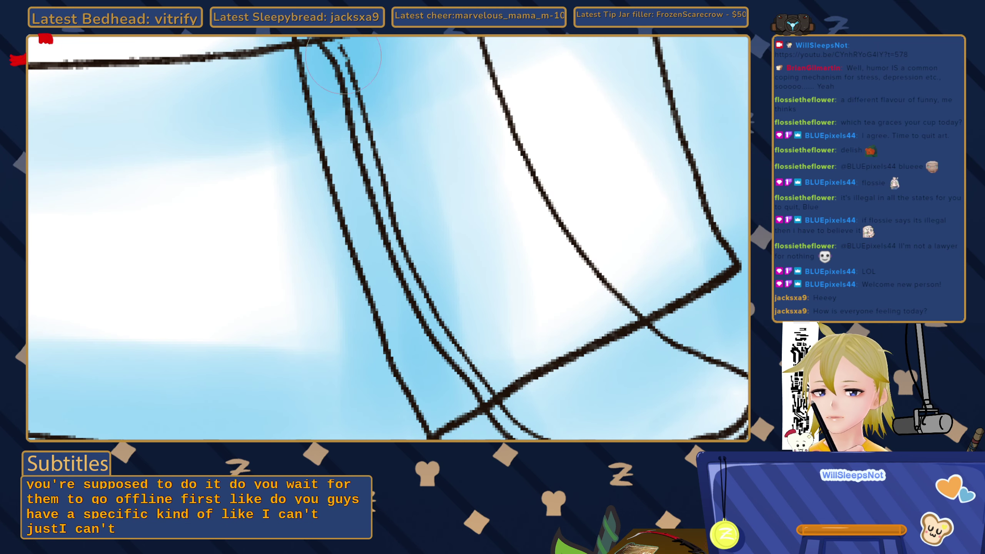
mouse_move(332, 59)
left_mouse_down()
mouse_move(364, 115)
mouse_move(364, 93)
mouse_move(401, 244)
mouse_move(444, 335)
left_mouse_up()
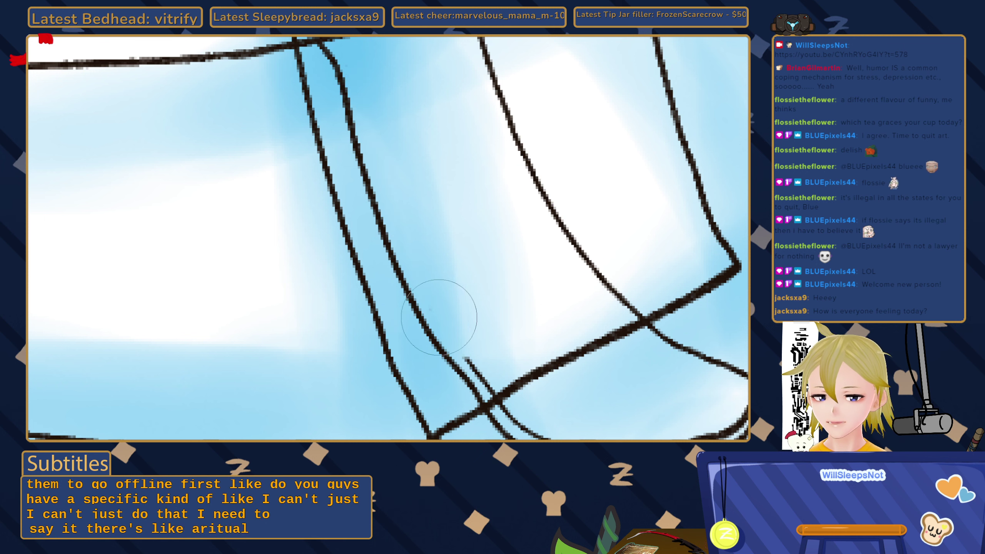
scroll(407, 233, "up", 1)
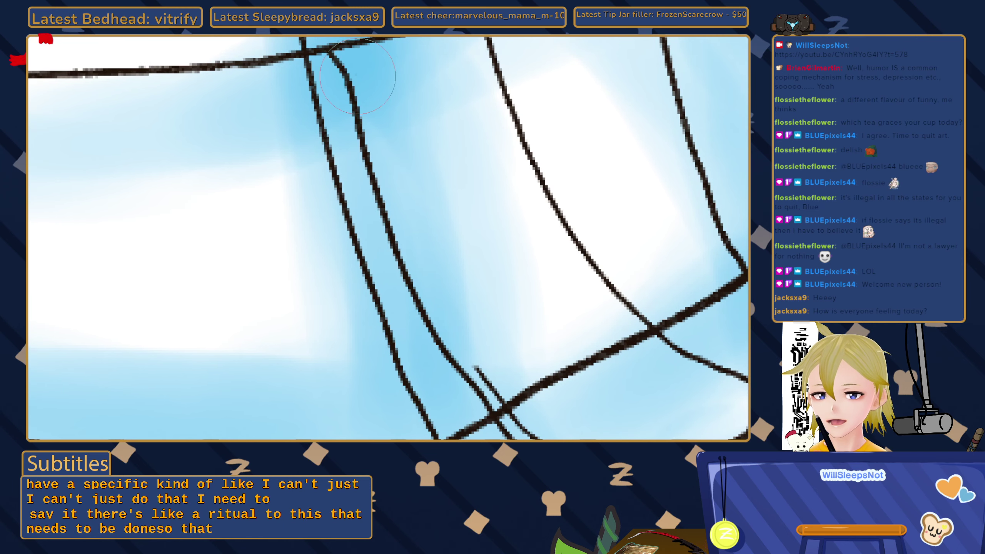
scroll(357, 77, "down", 3)
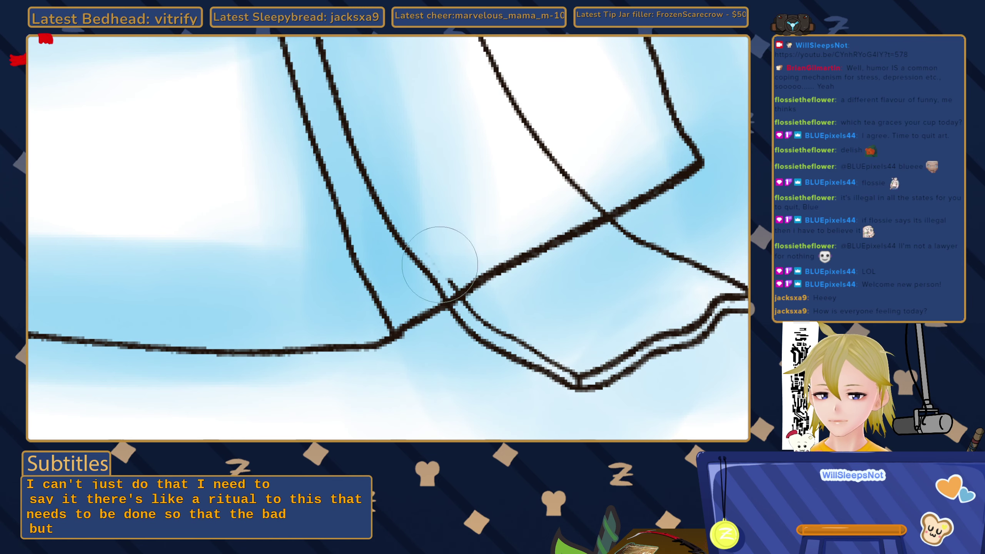
Erase the remaining inner thickness line along the hanging tail's lower corner, wavy end and tip, leaving a single outline.
mouse_move(440, 264)
left_mouse_down()
mouse_move(489, 332)
mouse_move(549, 359)
mouse_move(567, 356)
mouse_move(521, 303)
mouse_move(462, 291)
mouse_move(506, 313)
mouse_move(514, 329)
mouse_move(525, 313)
mouse_move(461, 314)
mouse_move(457, 330)
mouse_move(534, 284)
left_mouse_up()
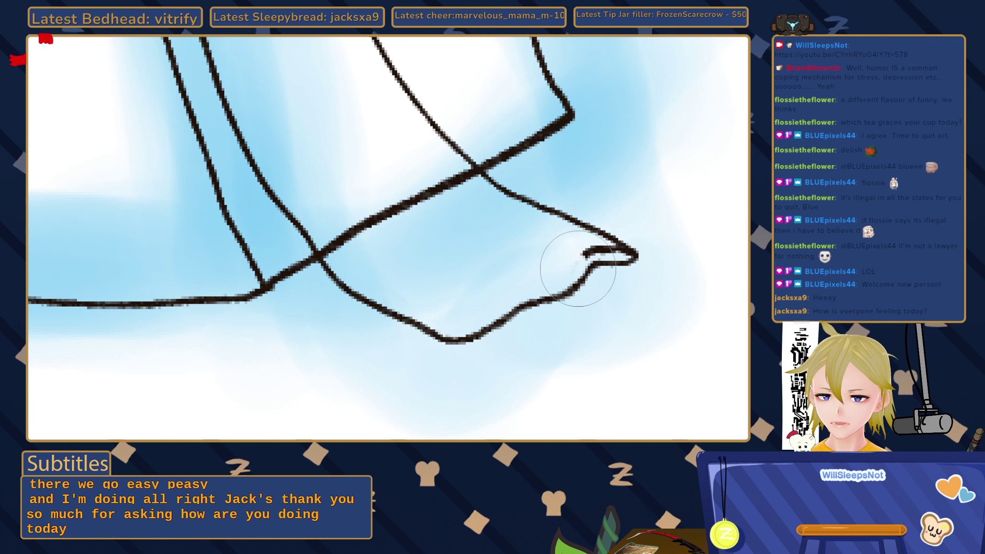
left_click_drag(570, 257, 535, 263)
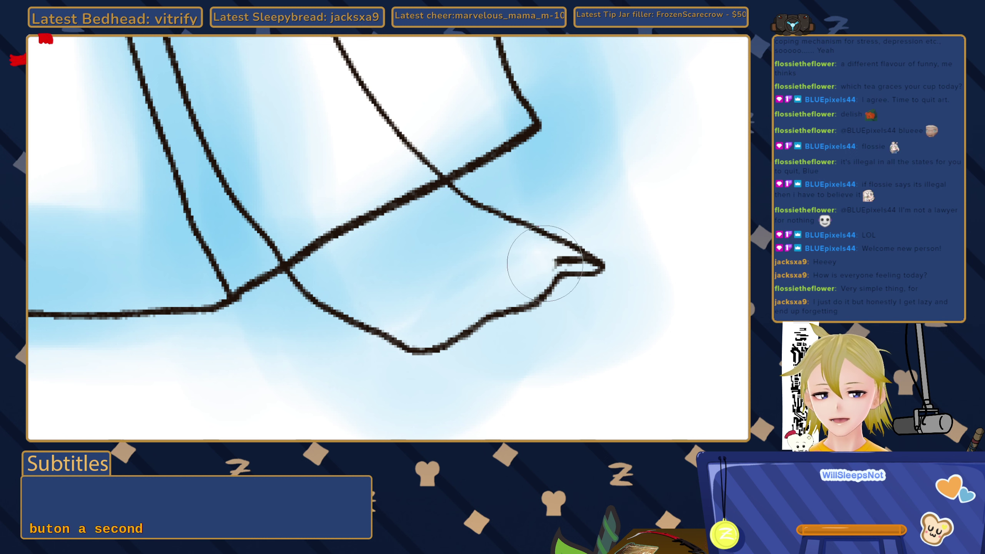
key("ctrl+z")
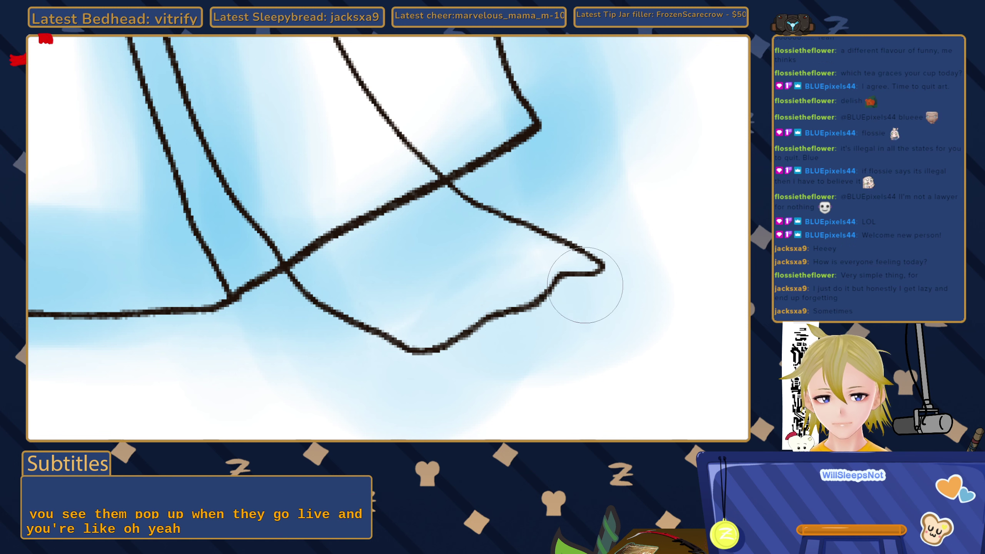
scroll(504, 252, "down", 4)
scroll(447, 218, "down", 3)
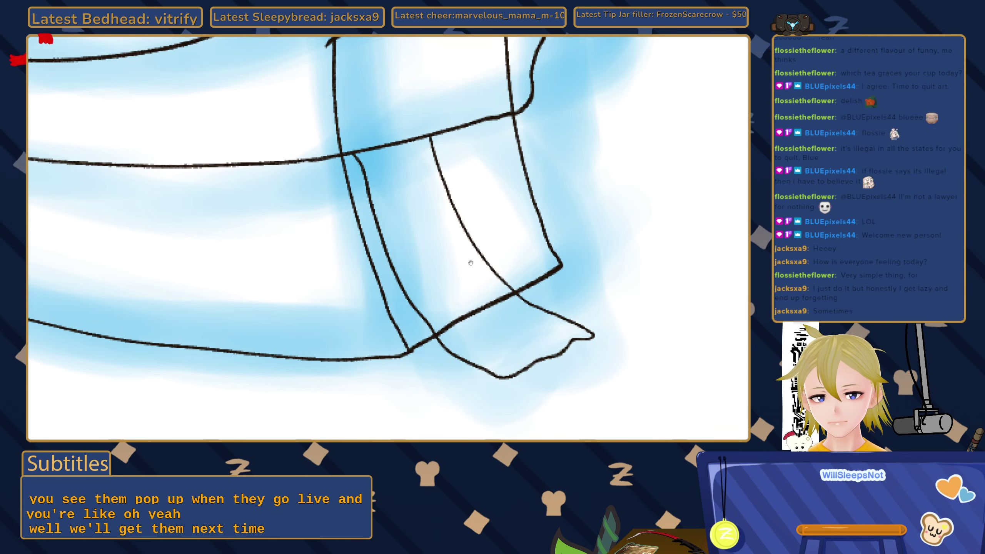
scroll(446, 218, "down", 2)
left_click_drag(415, 245, 474, 273)
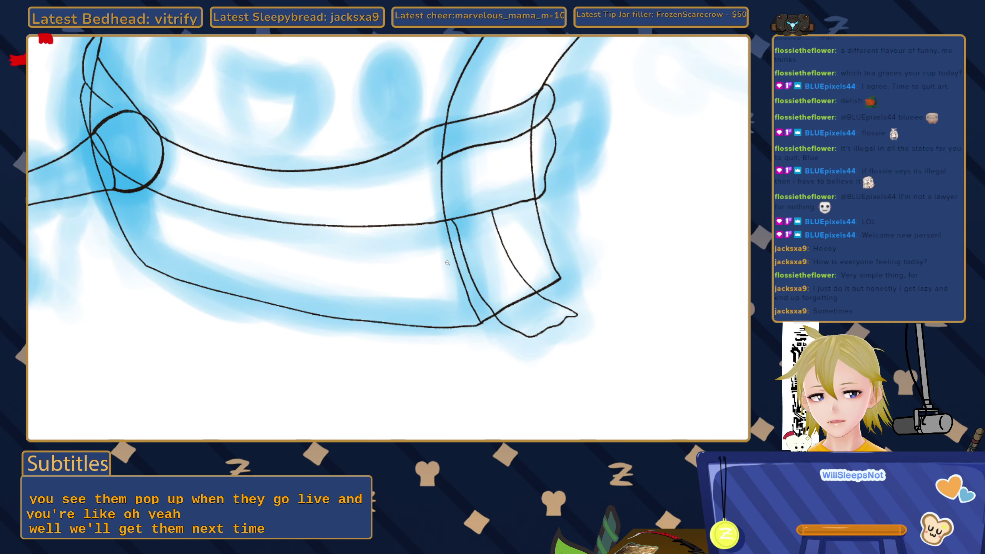
scroll(447, 263, "down", 5)
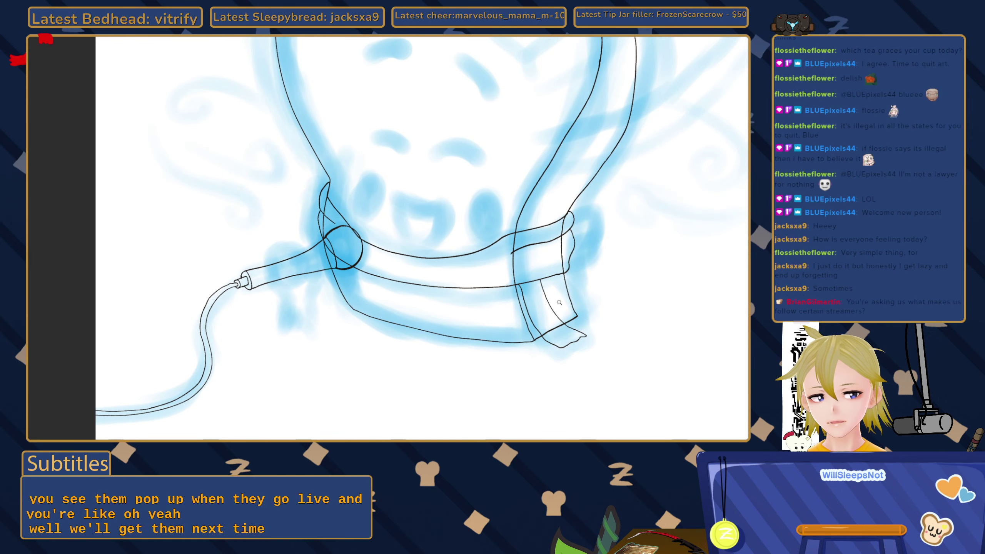
Erase the band's lower edge between the slice's front corner and the hanging tail, and redraw it in black as a curve rising to the tail's top.
scroll(559, 302, "up", 6)
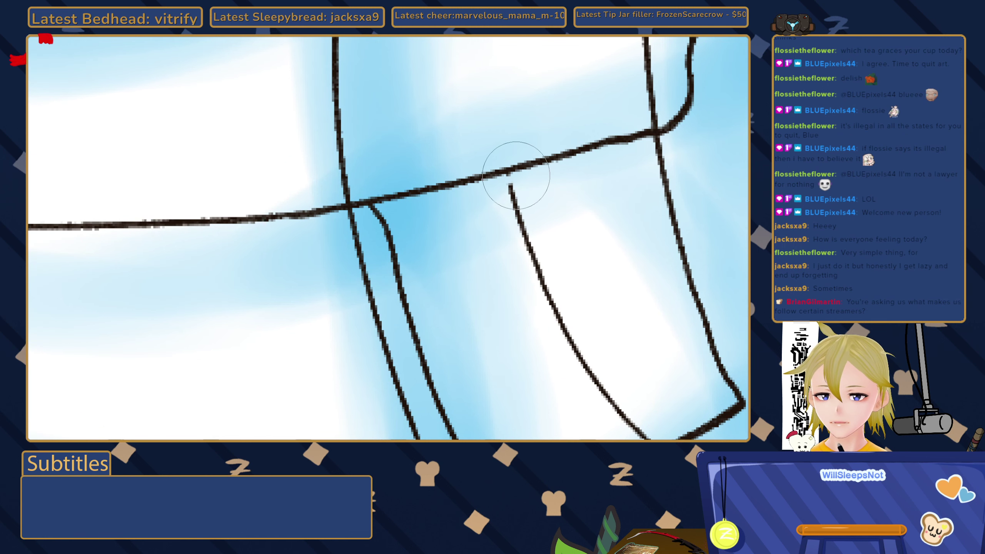
left_click_drag(507, 171, 349, 210)
key("p")
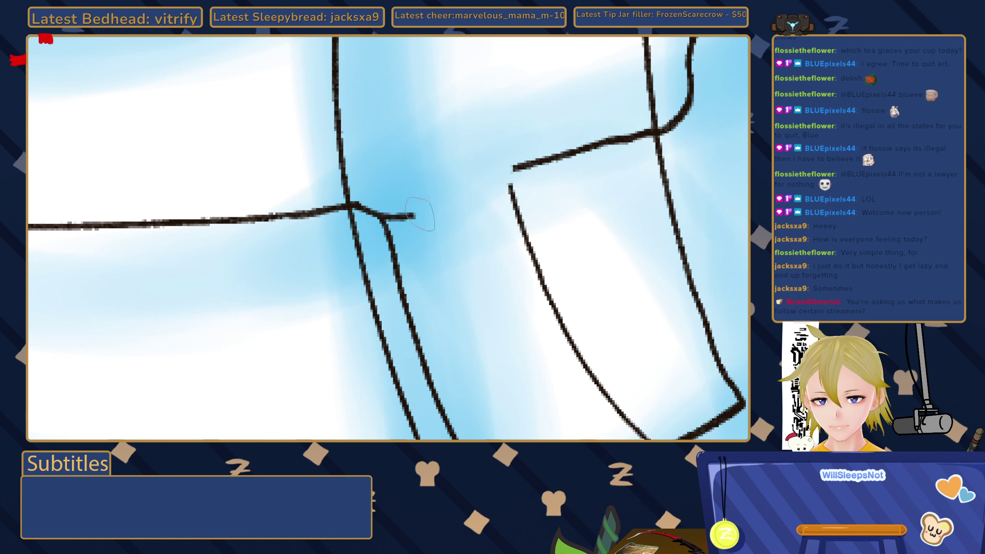
mouse_move(356, 203)
left_mouse_down()
mouse_move(335, 207)
mouse_move(455, 194)
mouse_move(523, 164)
left_mouse_up()
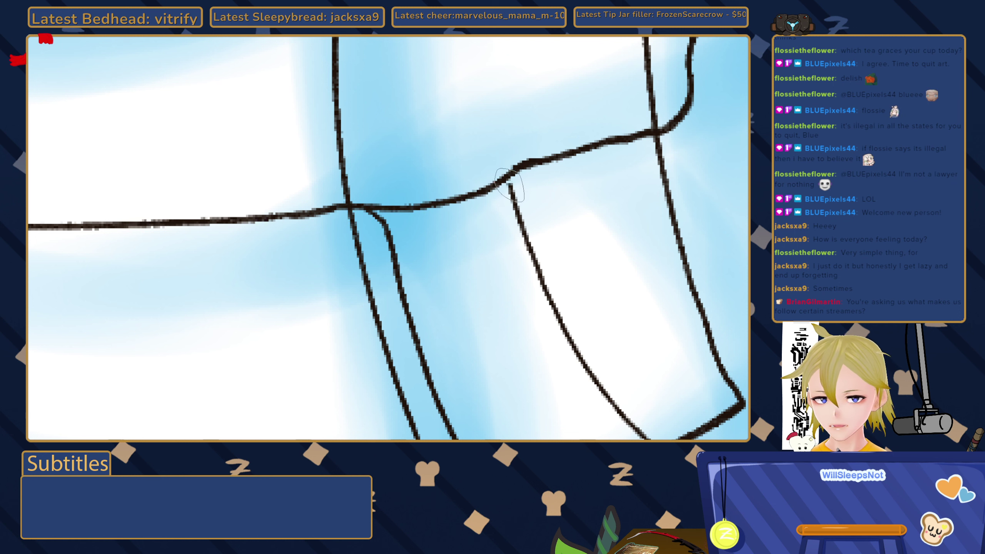
scroll(481, 170, "down", 3)
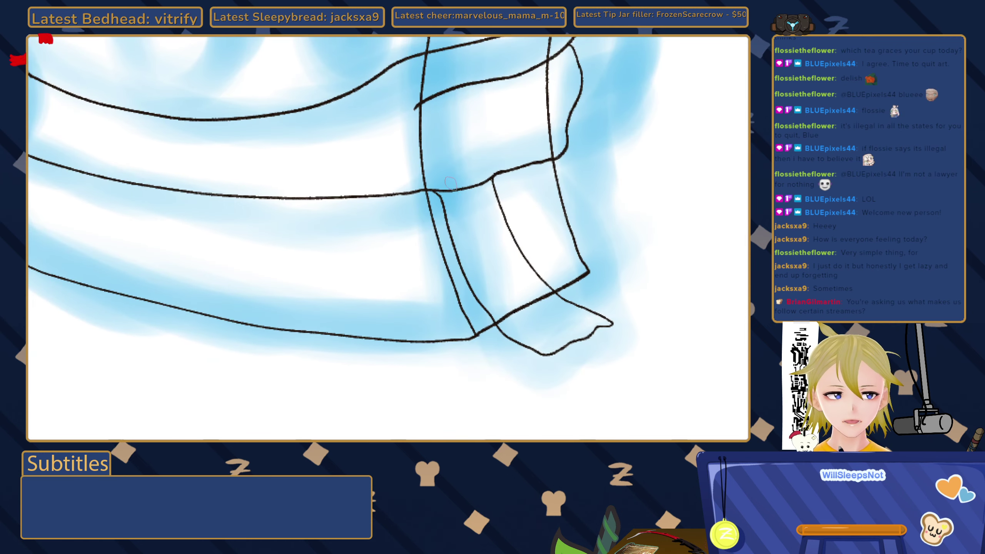
scroll(450, 182, "up", 2)
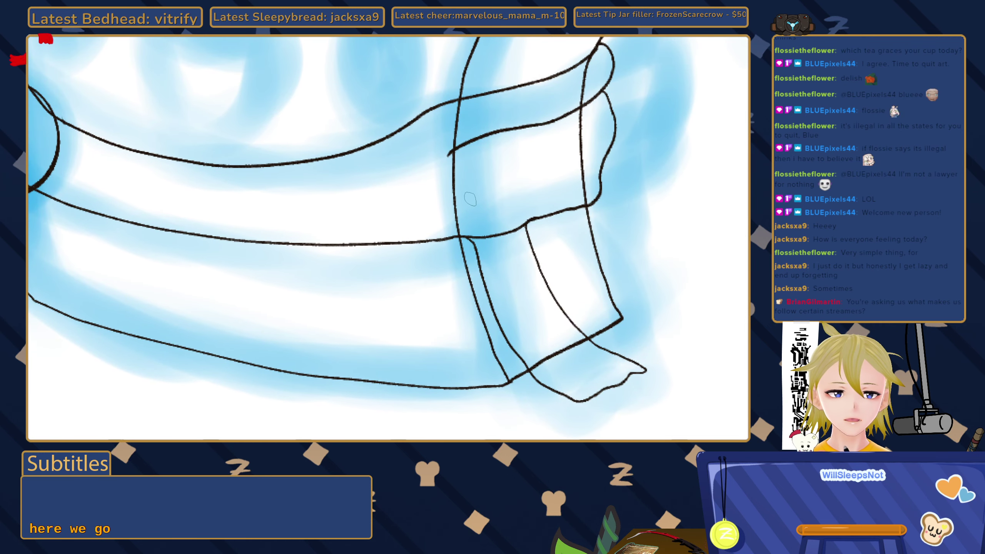
scroll(463, 200, "down", 3)
scroll(476, 161, "up", 1)
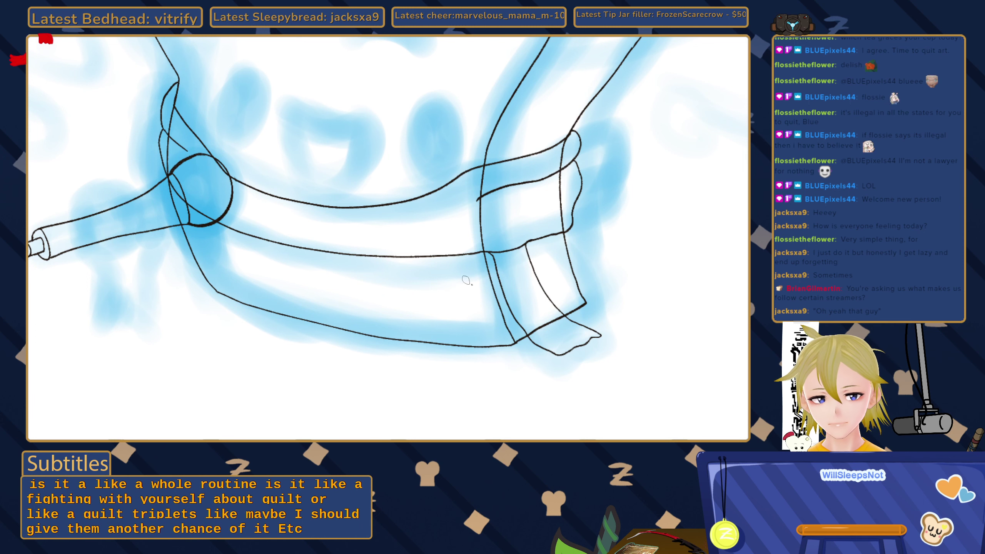
left_click_drag(414, 204, 470, 257)
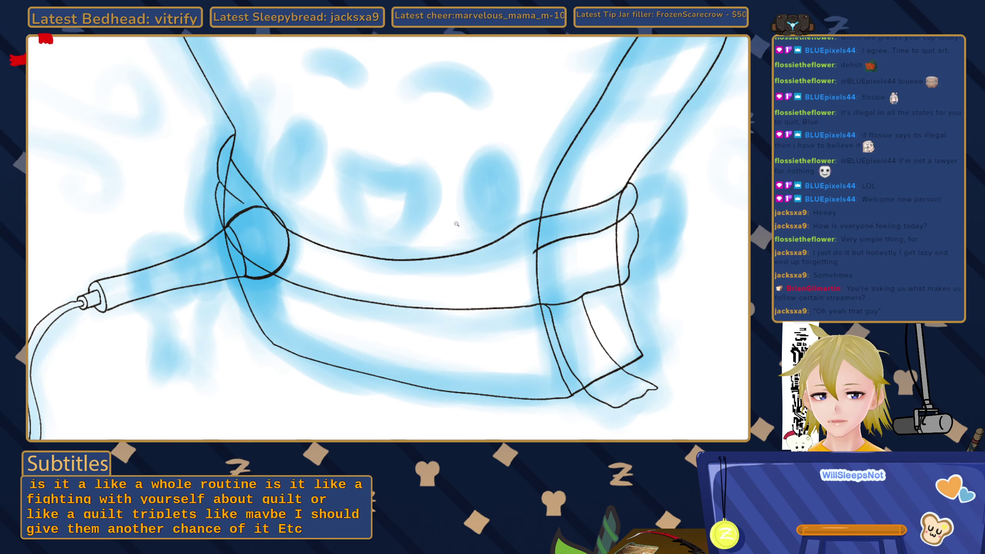
scroll(455, 222, "down", 3)
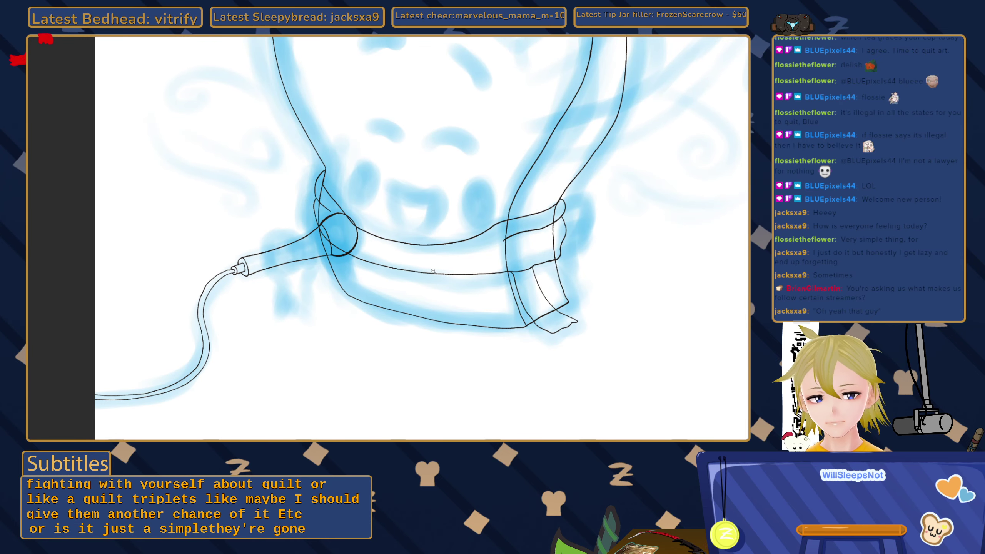
scroll(446, 277, "down", 3)
scroll(458, 286, "up", 5)
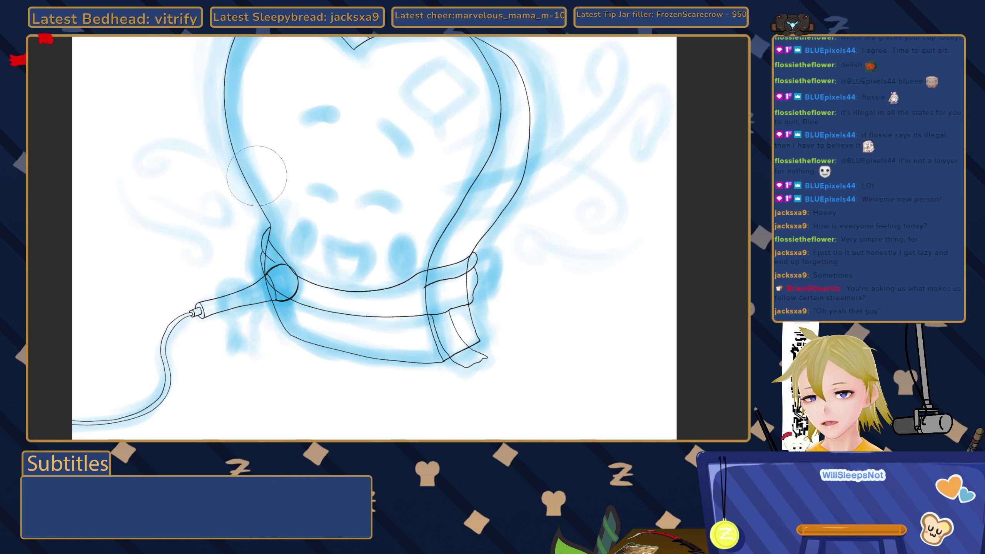
scroll(356, 234, "down", 5)
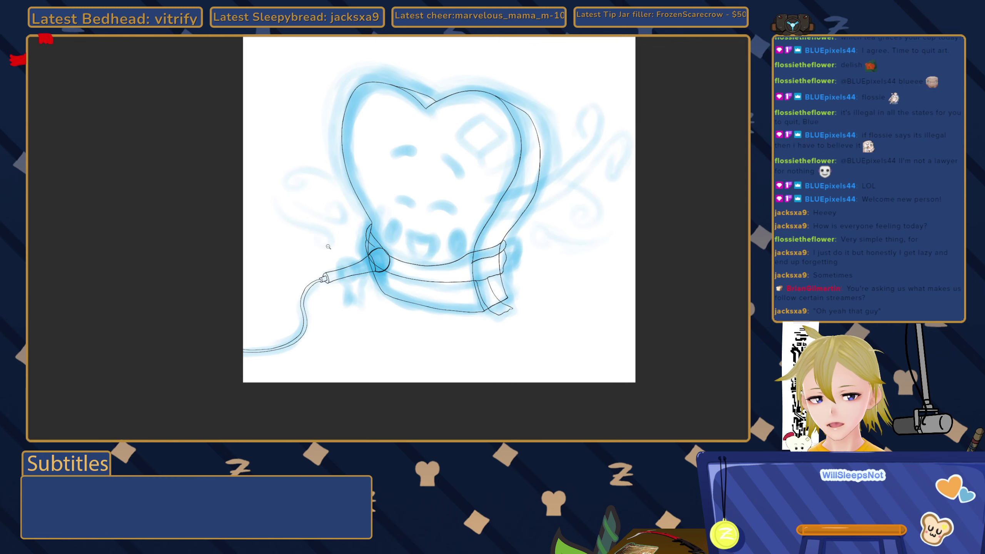
scroll(356, 234, "up", 3)
scroll(523, 189, "right", 2)
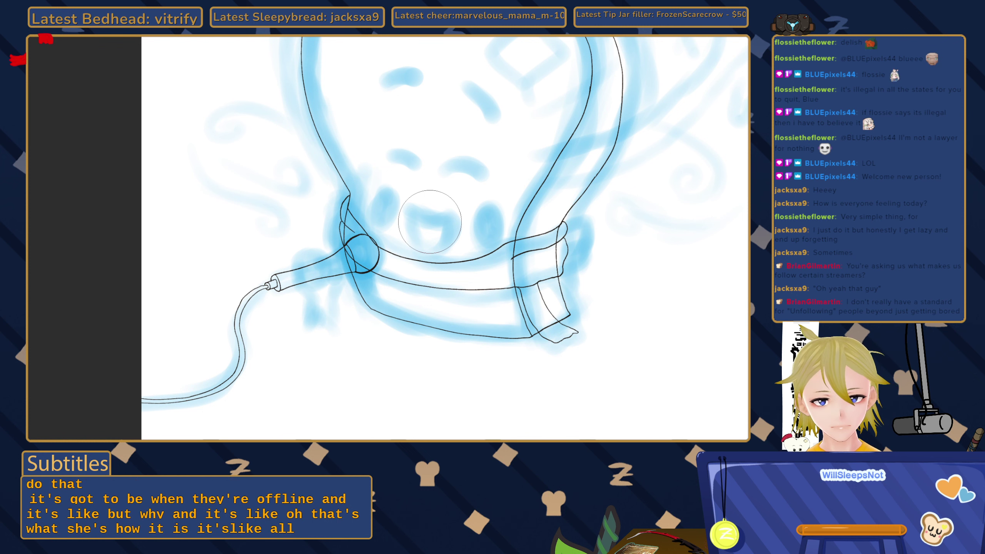
left_click_drag(509, 262, 498, 263)
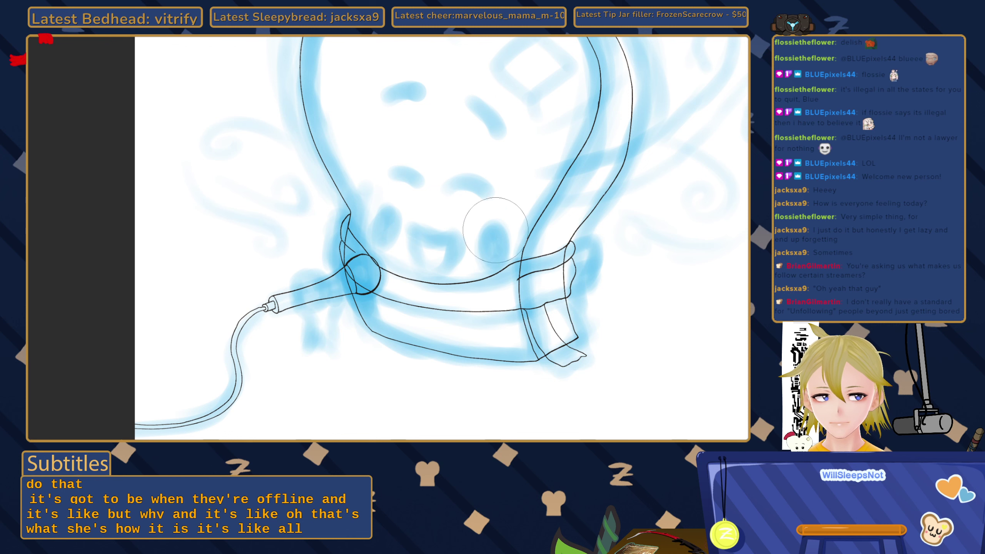
left_click_drag(501, 210, 496, 220)
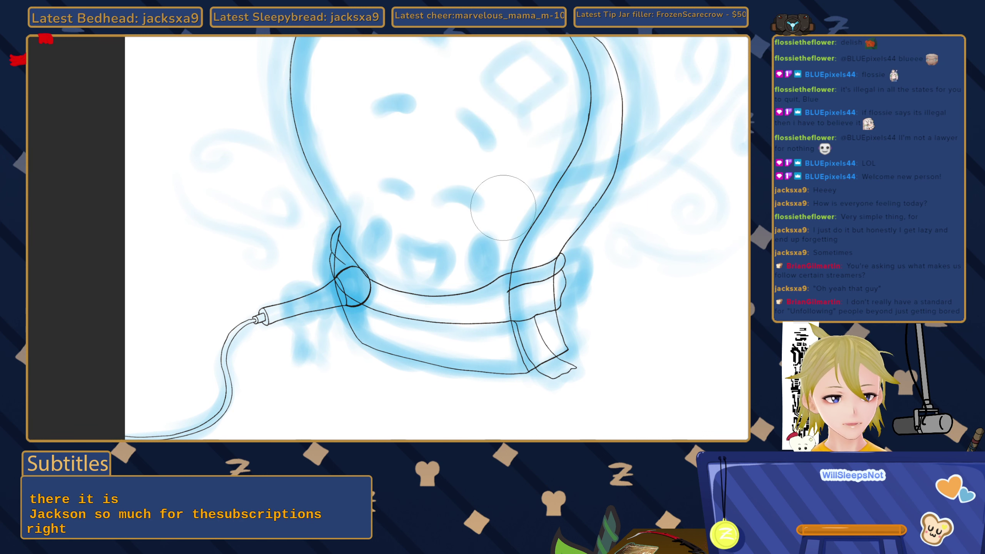
scroll(471, 209, "up", 1)
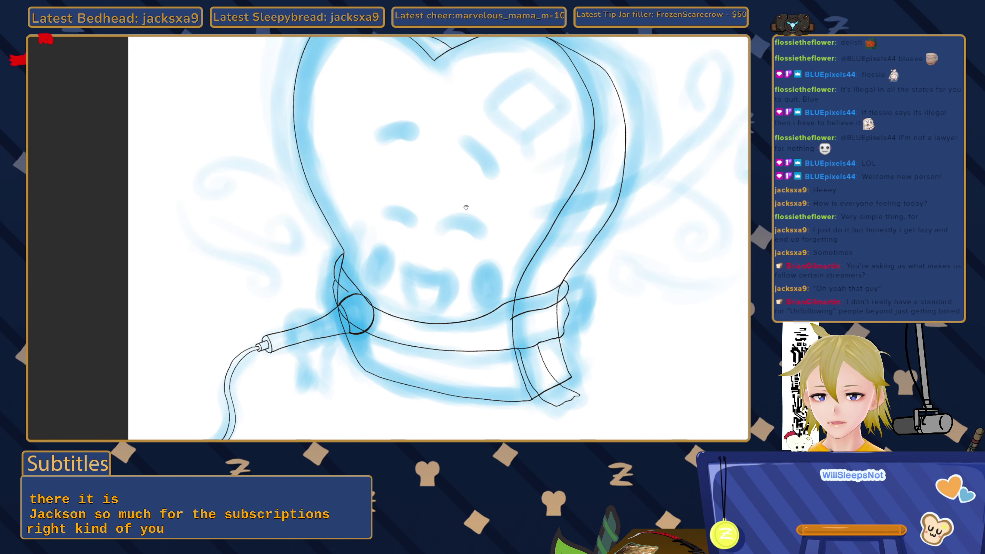
mouse_move(466, 208)
left_mouse_down()
mouse_move(488, 222)
mouse_move(491, 214)
left_mouse_up()
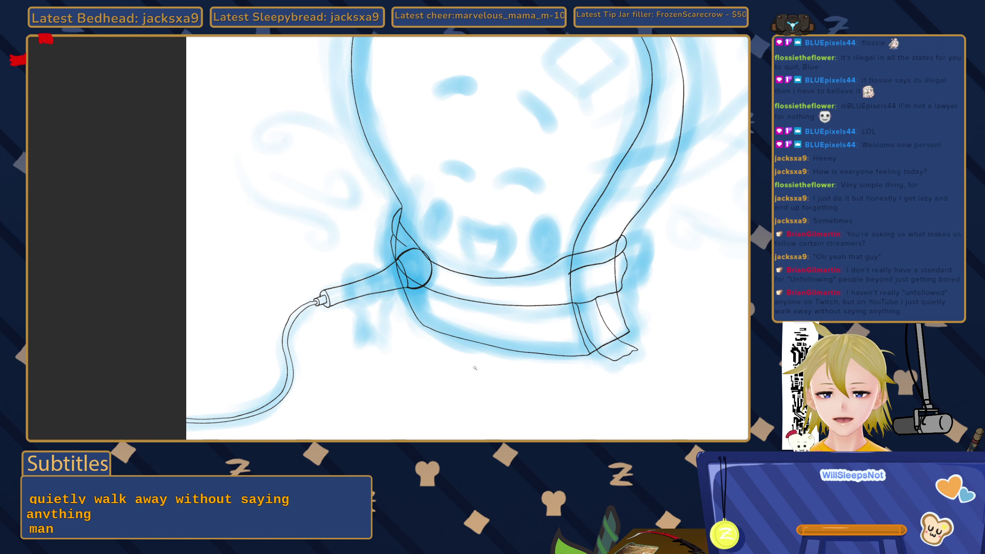
Fill the bread slice's silhouette with flat grey and the waist band with its hanging tail in a darker grey beneath the black lines.
left_click_drag(475, 376, 474, 342)
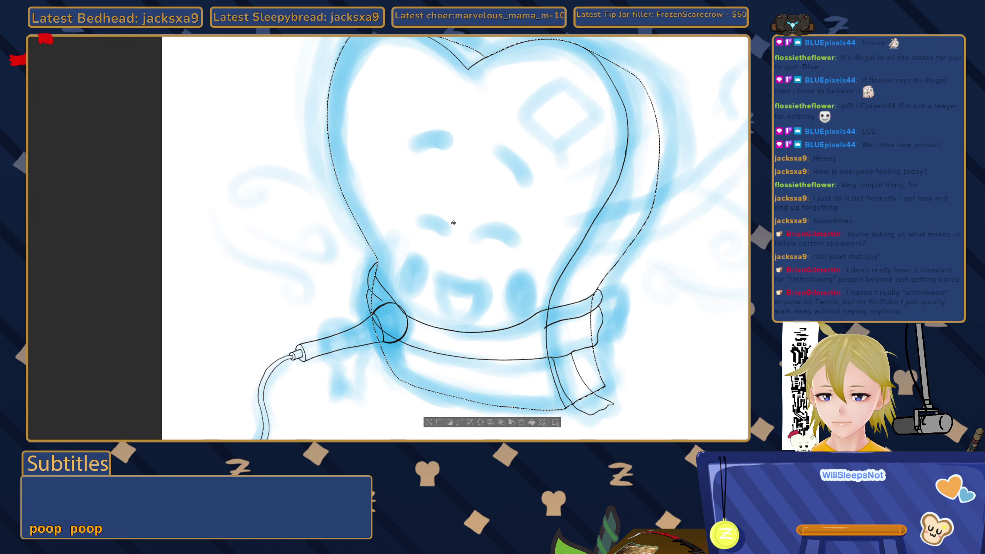
left_click(453, 223)
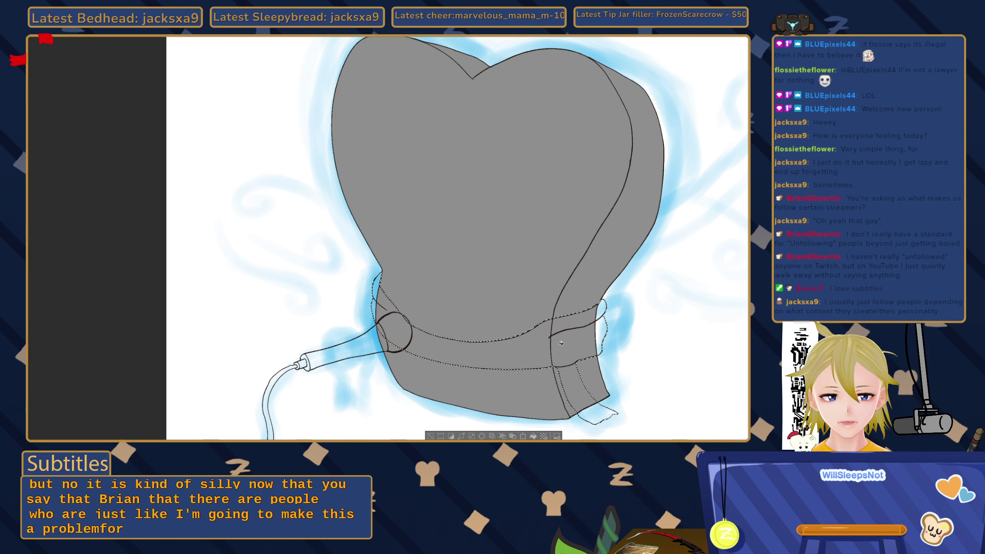
left_click(561, 364)
key("ctrl+d")
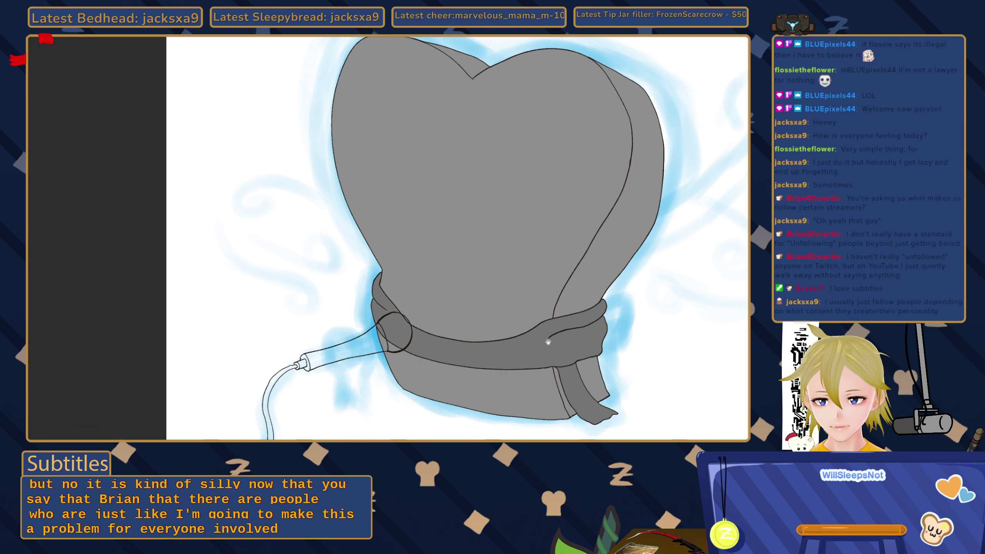
Select the area outside the microphone and trailing cable outlines.
left_click_drag(562, 365, 580, 348)
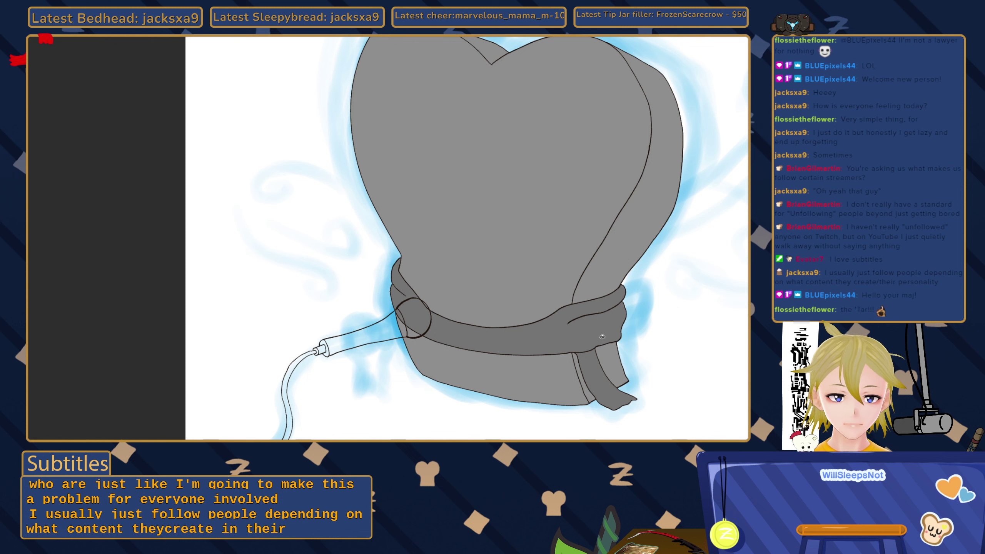
left_click_drag(392, 357, 429, 306)
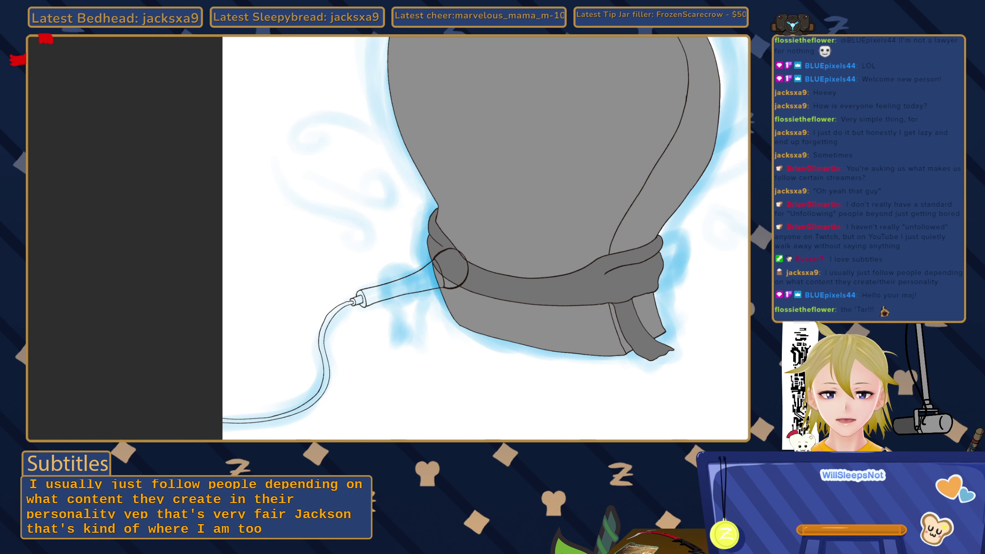
left_click(391, 308)
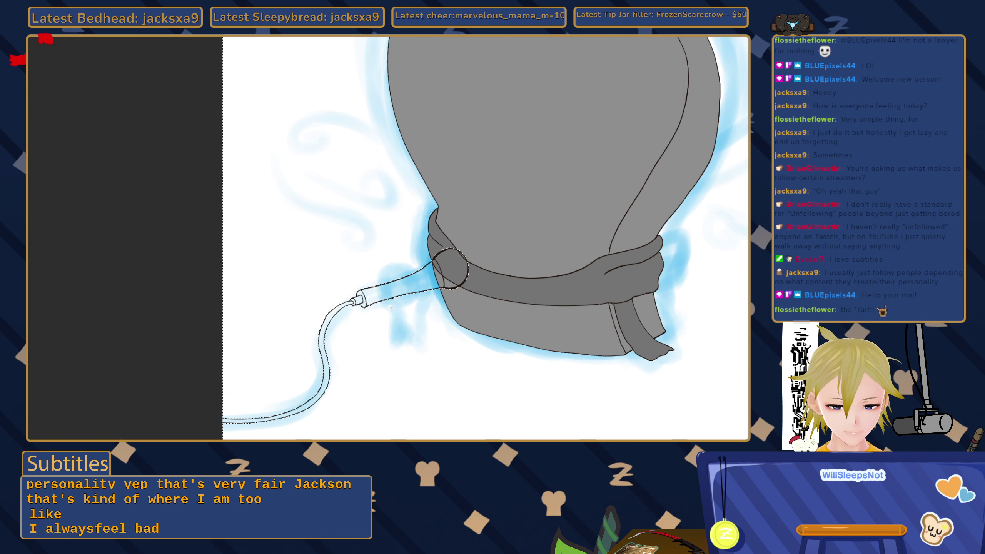